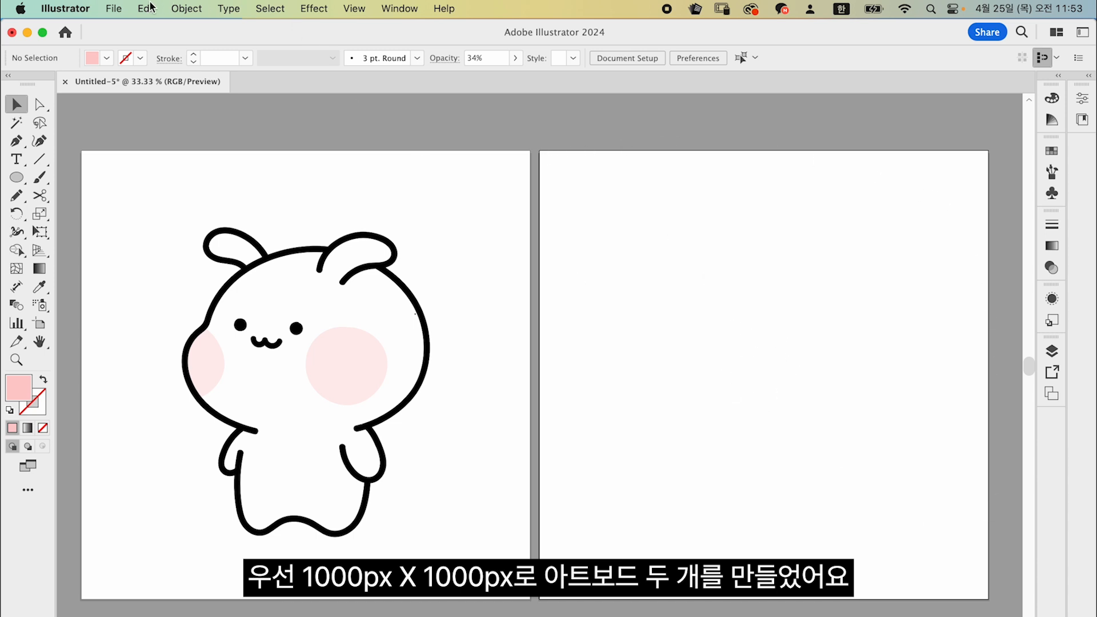
{"action": "left_click", "coordinate": [114, 9]}
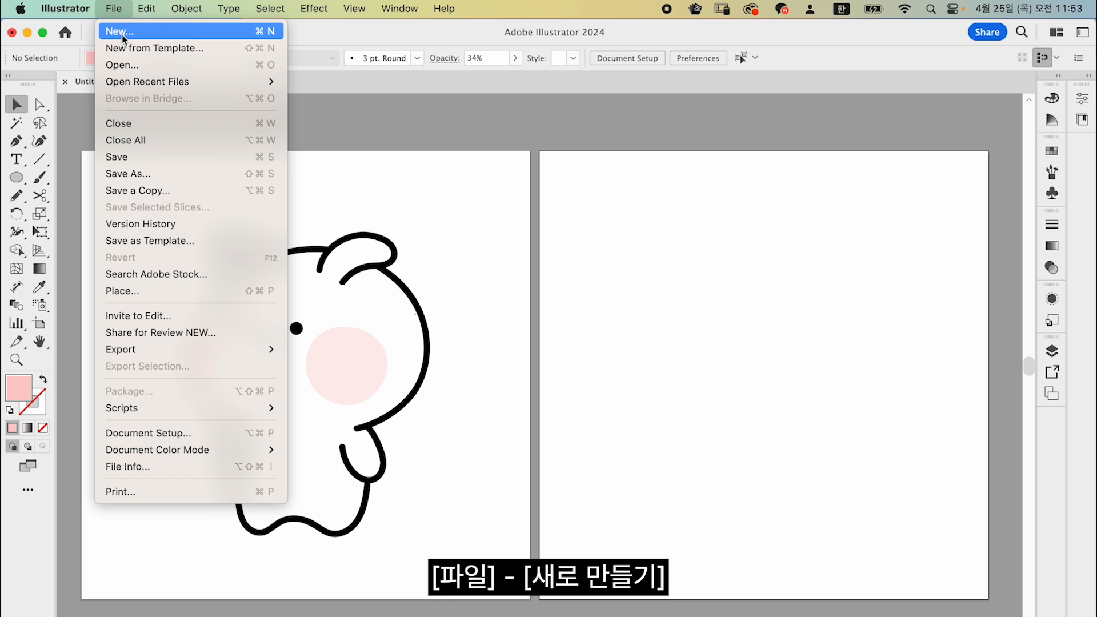
{"action": "left_click", "coordinate": [125, 33]}
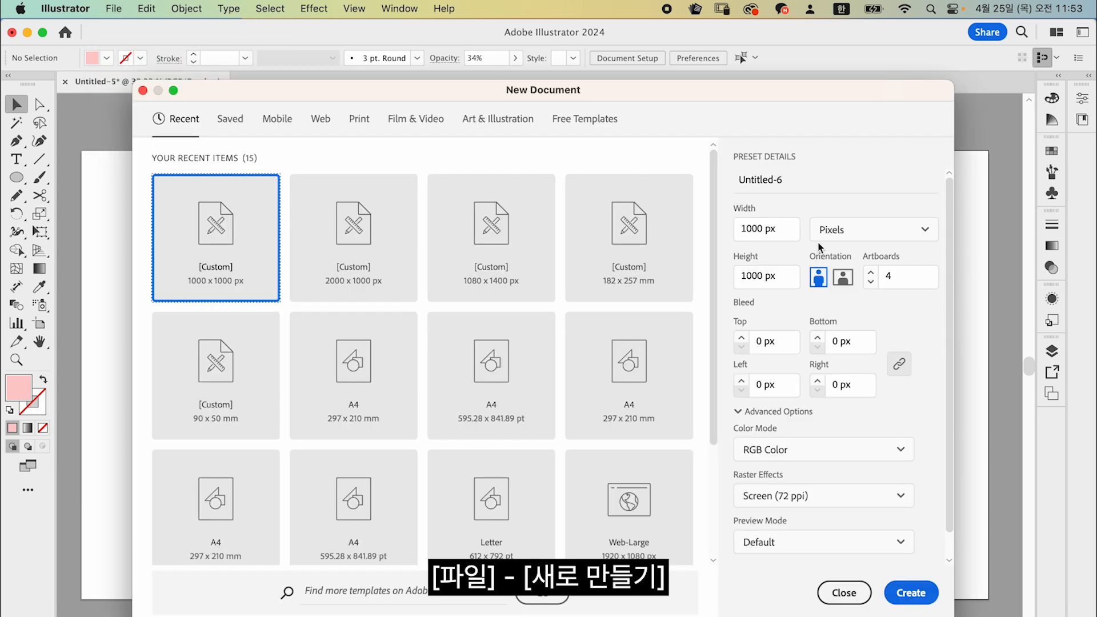
{"action": "double_click", "coordinate": [887, 278]}
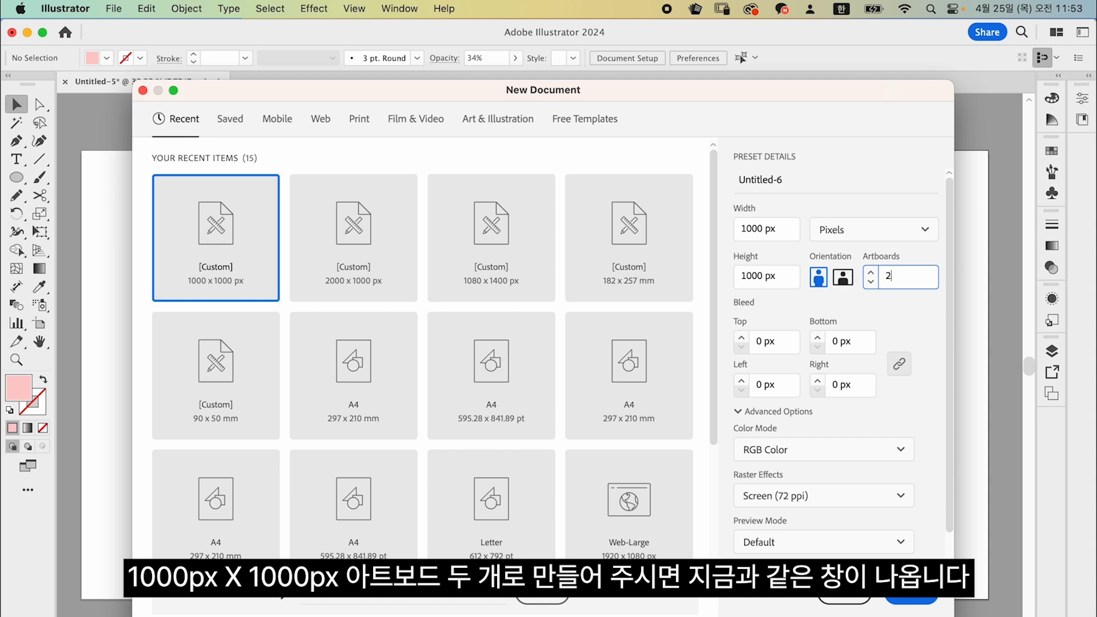
{"action": "left_click", "coordinate": [844, 594]}
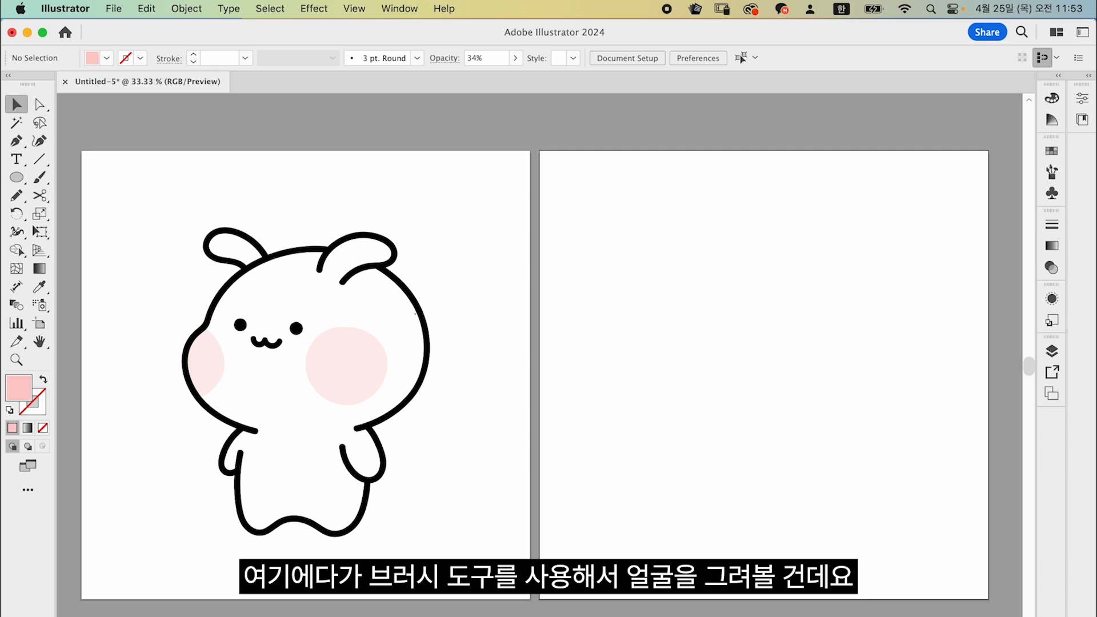
Set up the Paintbrush with default colours, fully Smooth fidelity and Keep Selected turned off
{"action": "left_click", "coordinate": [39, 177]}
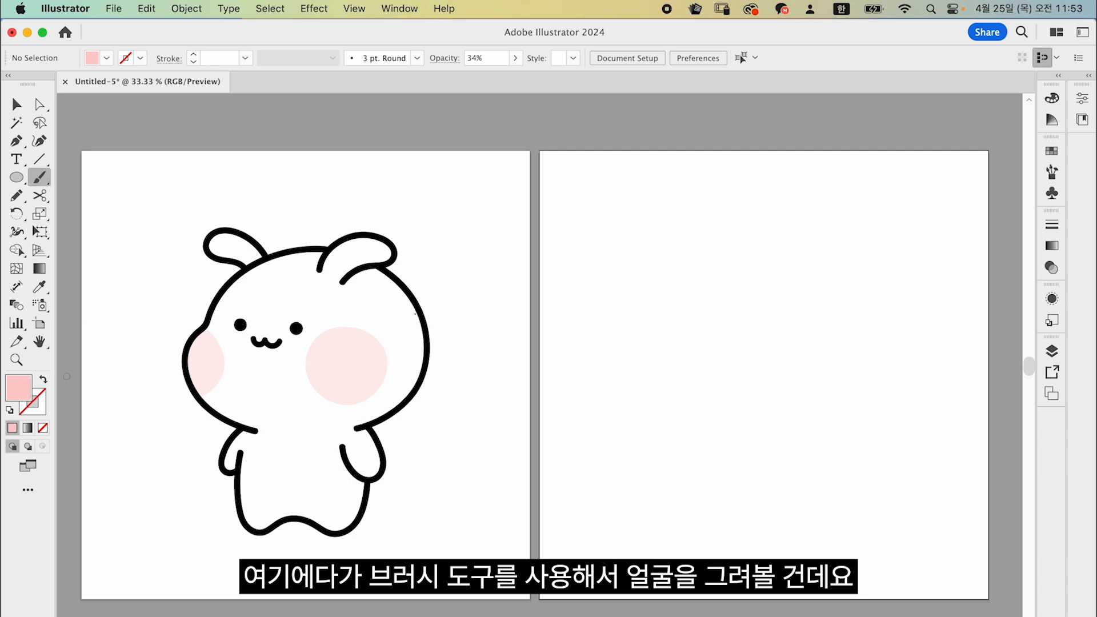
{"action": "key", "text": "d"}
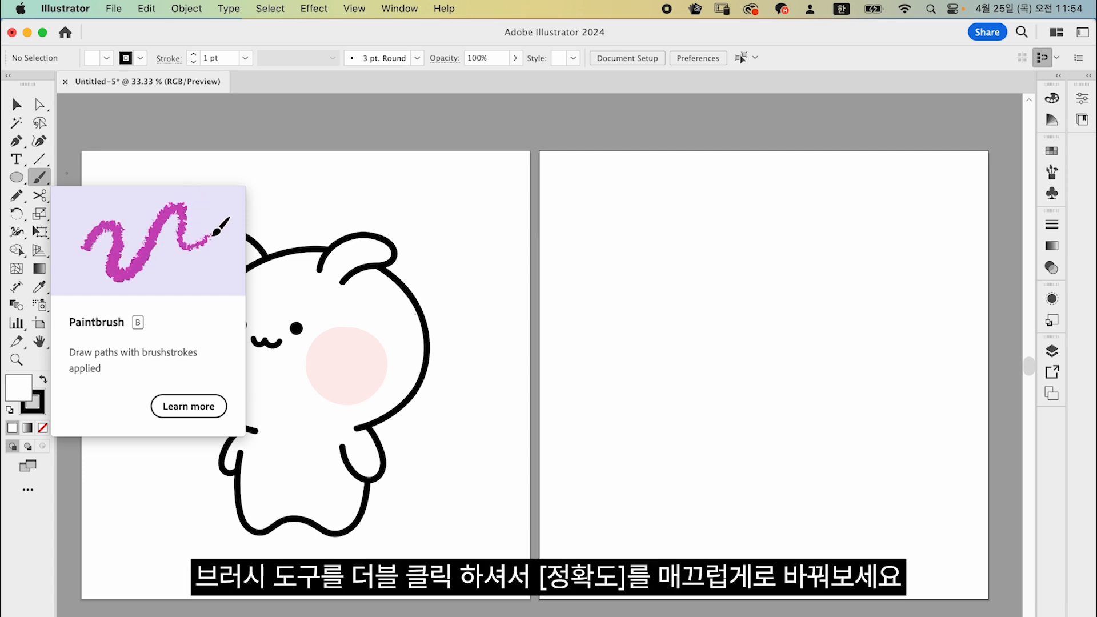
{"action": "double_click", "coordinate": [39, 178]}
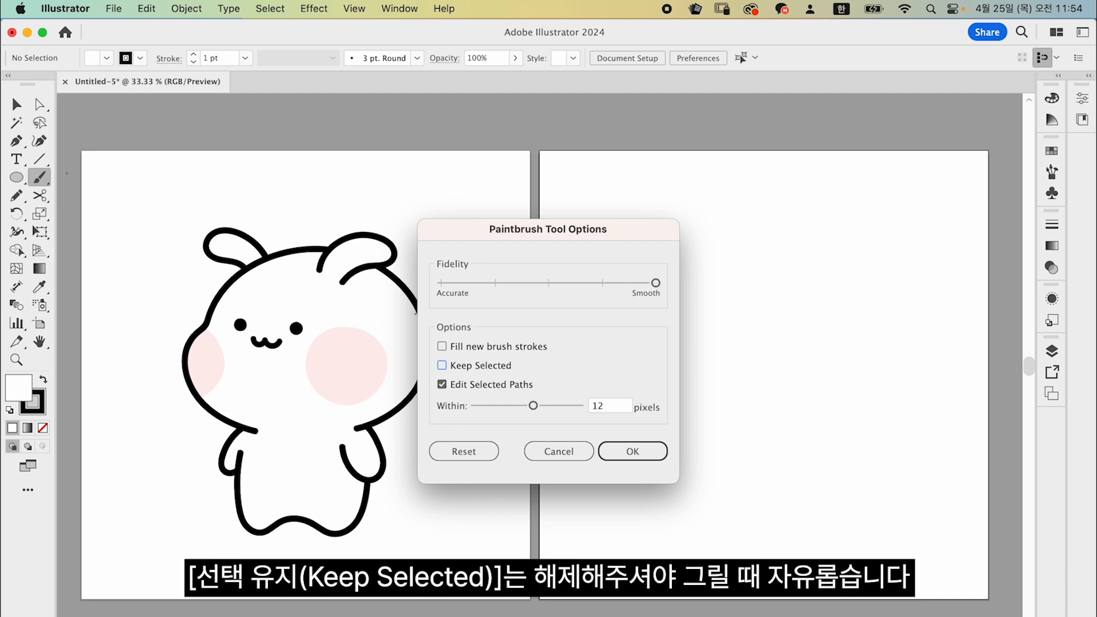
{"action": "left_click", "coordinate": [633, 452]}
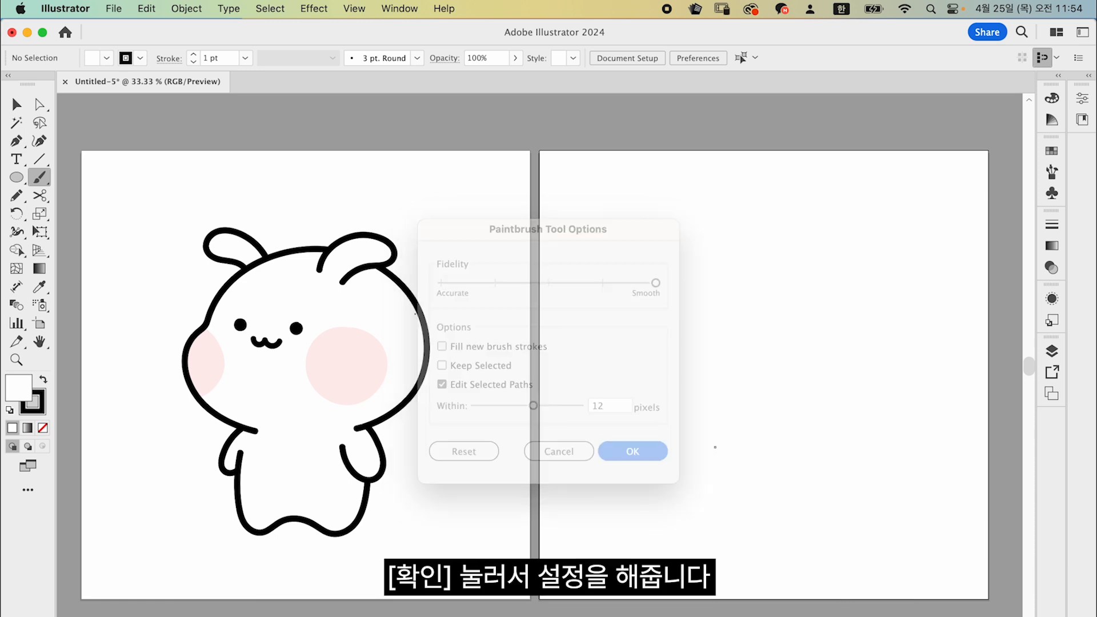
Lock the finished character artwork and brush curved horizontal and vertical contour lines over its head, like guides on a ball
{"action": "left_click_drag", "start_coordinate": [147, 204], "coordinate": [460, 495]}
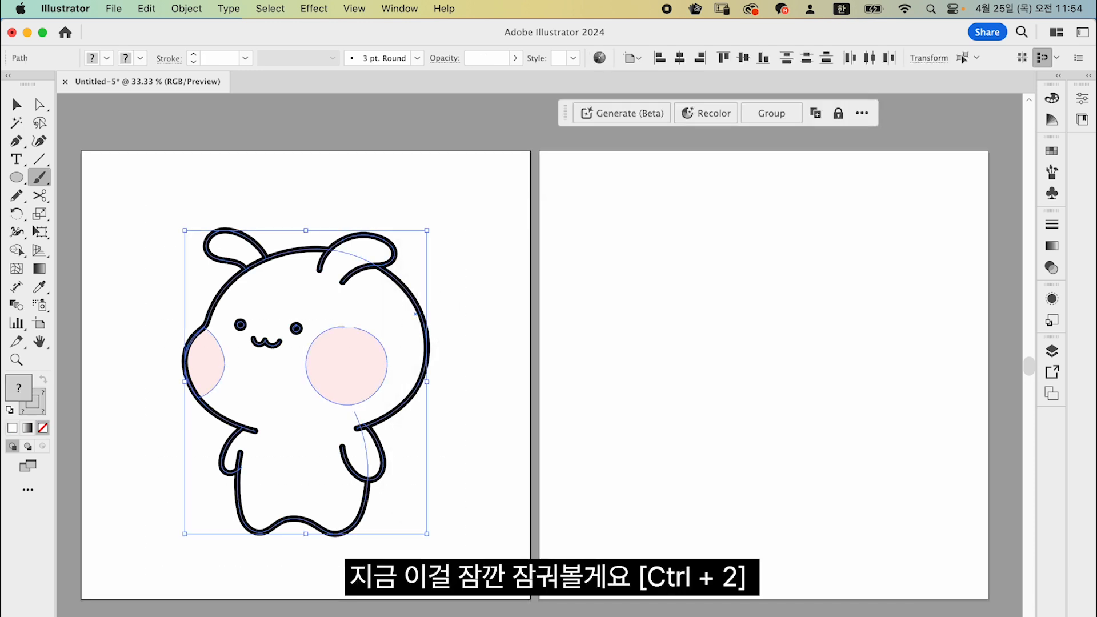
{"action": "key", "text": "super+2"}
{"action": "left_click_drag", "start_coordinate": [306, 251], "coordinate": [265, 335]}
{"action": "left_click_drag", "start_coordinate": [263, 419], "coordinate": [282, 433]}
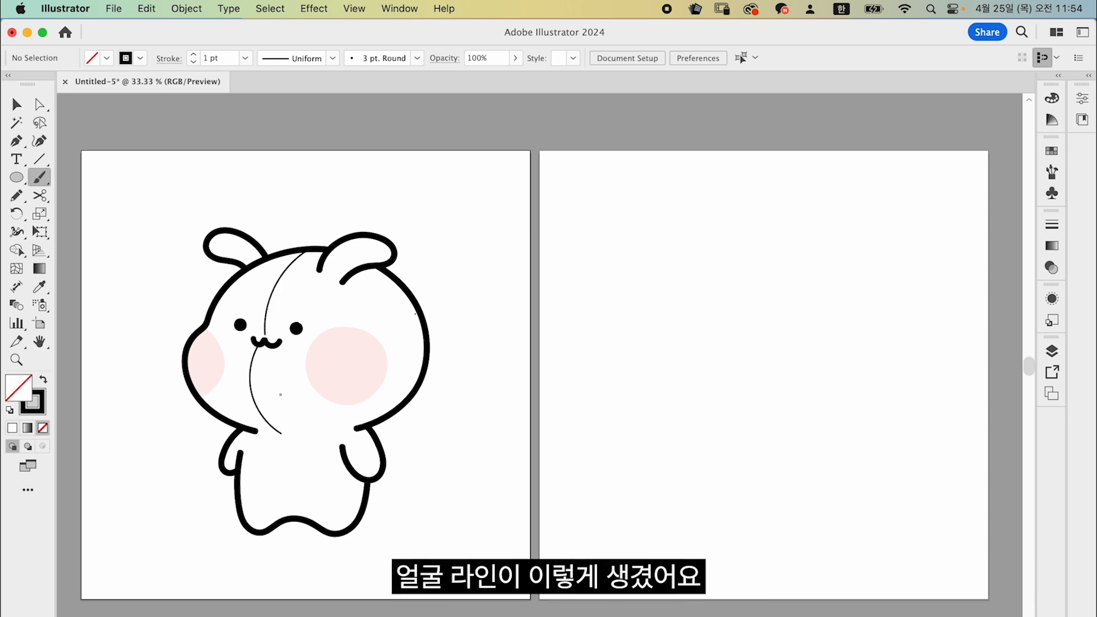
{"action": "left_click_drag", "start_coordinate": [215, 314], "coordinate": [234, 324]}
{"action": "left_click_drag", "start_coordinate": [313, 326], "coordinate": [396, 295]}
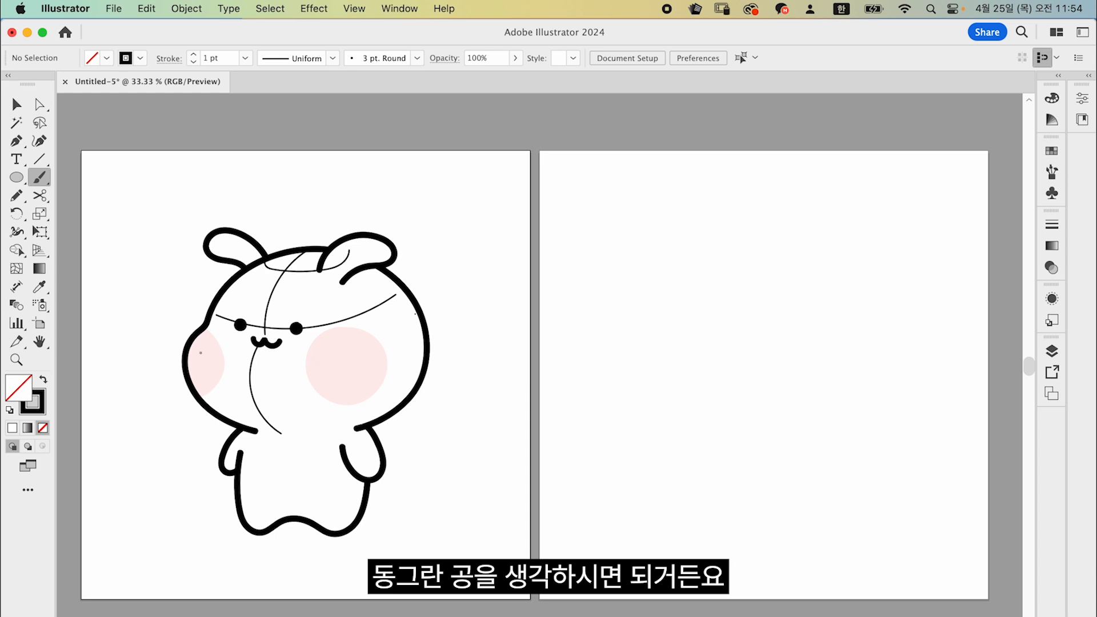
{"action": "mouse_move", "coordinate": [190, 345]}
{"action": "left_mouse_down"}
{"action": "mouse_move", "coordinate": [280, 396]}
{"action": "mouse_move", "coordinate": [407, 362]}
{"action": "mouse_move", "coordinate": [424, 340]}
{"action": "left_mouse_up"}
{"action": "mouse_move", "coordinate": [329, 253]}
{"action": "left_mouse_down"}
{"action": "mouse_move", "coordinate": [395, 333]}
{"action": "mouse_move", "coordinate": [396, 403]}
{"action": "mouse_move", "coordinate": [358, 424]}
{"action": "left_mouse_up"}
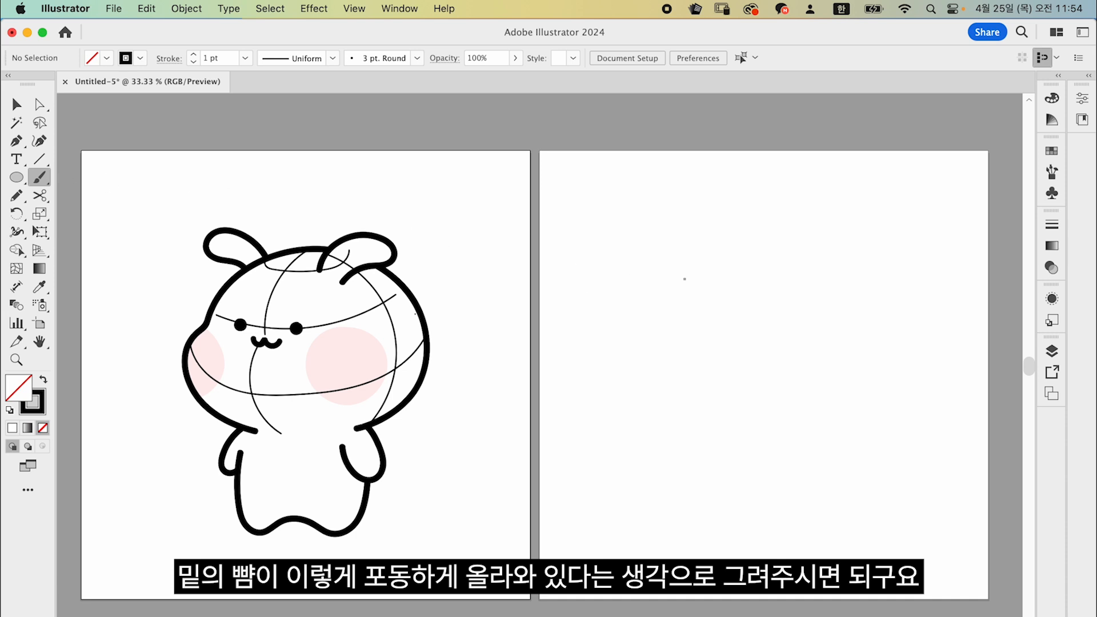
Paint the head outline on the empty artboard in two strokes: a domed upper arc and a rounded lower cheek curve
{"action": "left_click_drag", "start_coordinate": [739, 245], "coordinate": [804, 268]}
{"action": "left_click_drag", "start_coordinate": [832, 318], "coordinate": [832, 319]}
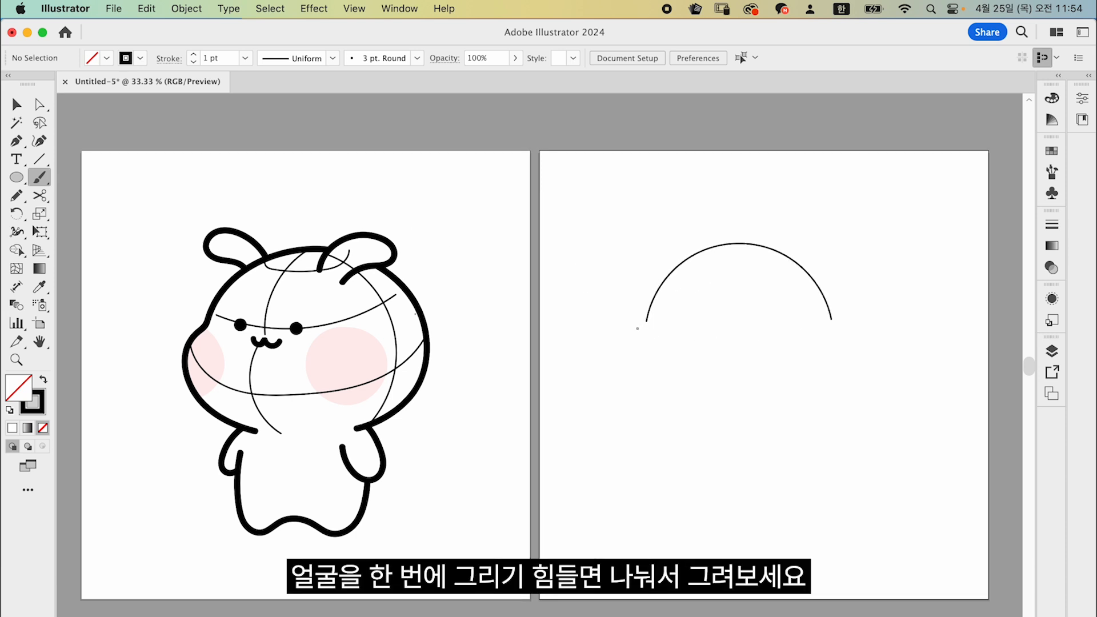
{"action": "left_click_drag", "start_coordinate": [624, 372], "coordinate": [683, 423]}
{"action": "left_click_drag", "start_coordinate": [821, 361], "coordinate": [833, 340]}
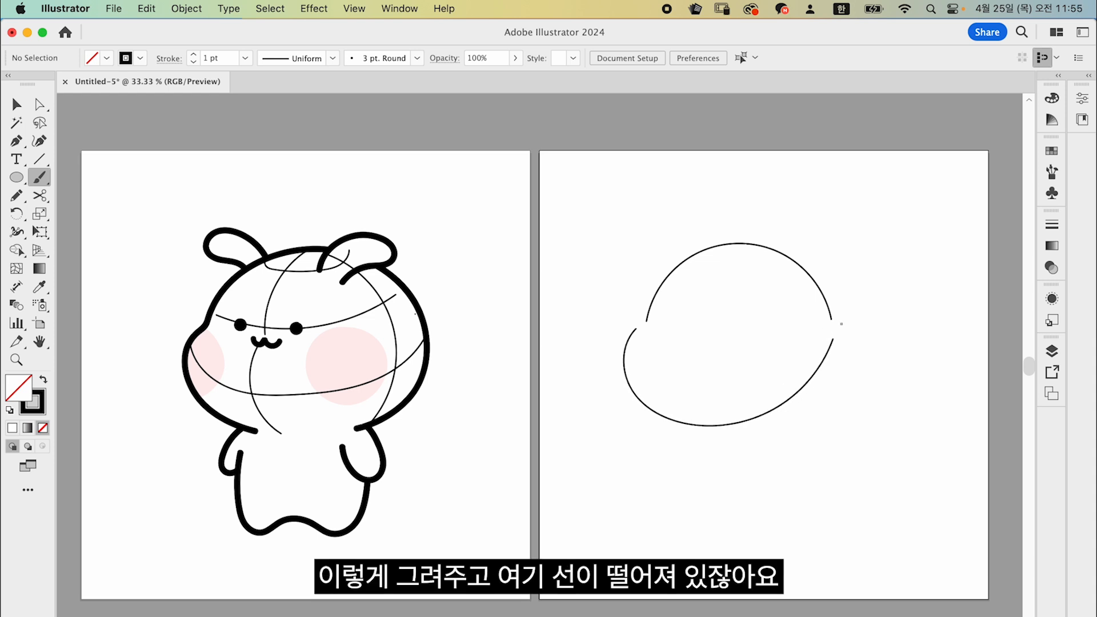
Join the two open anchor points on the right side of the head outline with the Join path command
{"action": "key", "text": "a"}
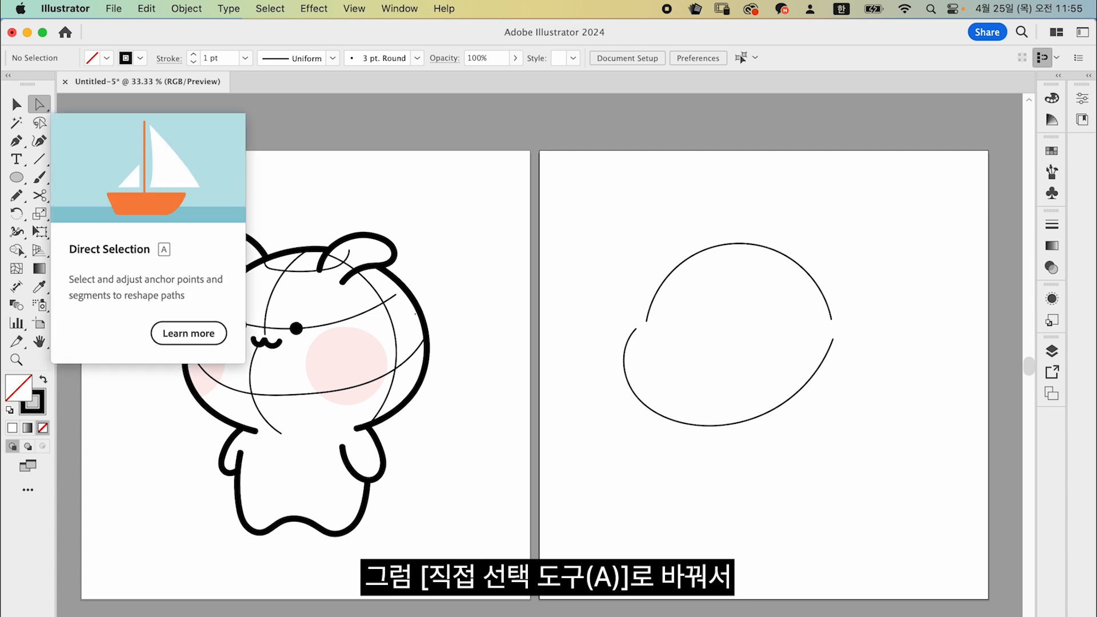
{"action": "mouse_move", "coordinate": [812, 305]}
{"action": "left_mouse_down"}
{"action": "mouse_move", "coordinate": [865, 356]}
{"action": "mouse_move", "coordinate": [865, 382]}
{"action": "left_mouse_up"}
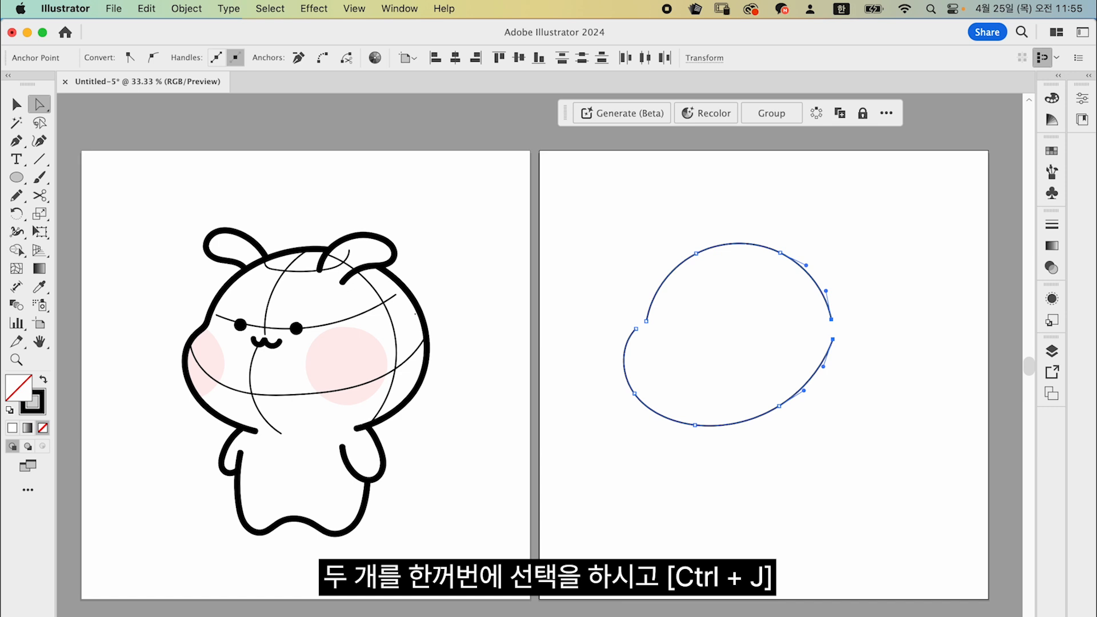
{"action": "left_click", "coordinate": [192, 10]}
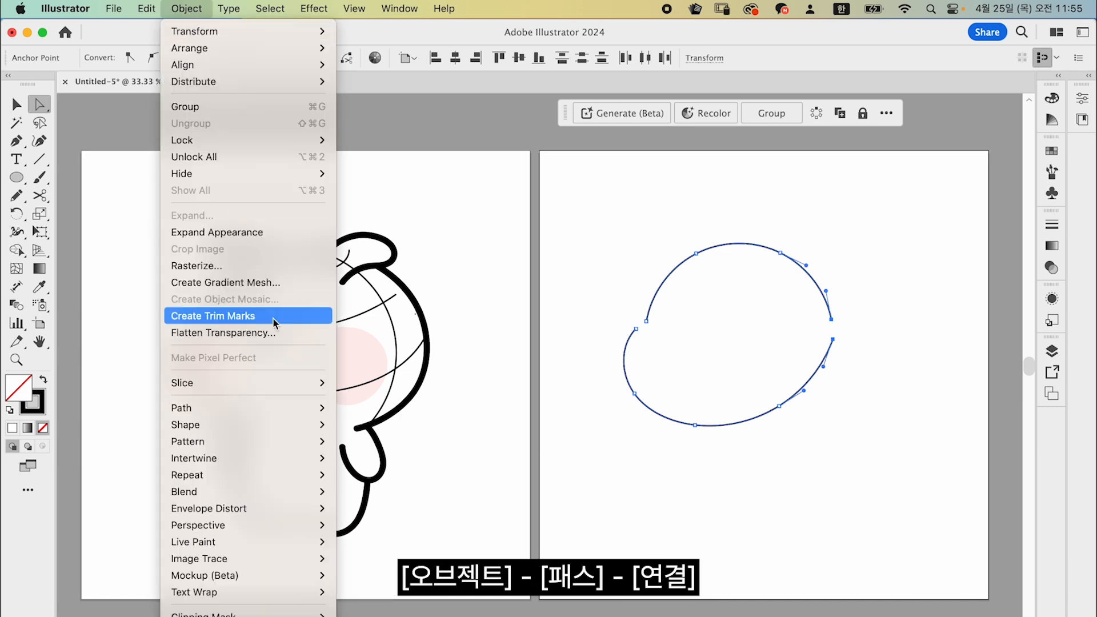
{"action": "mouse_move", "coordinate": [277, 408]}
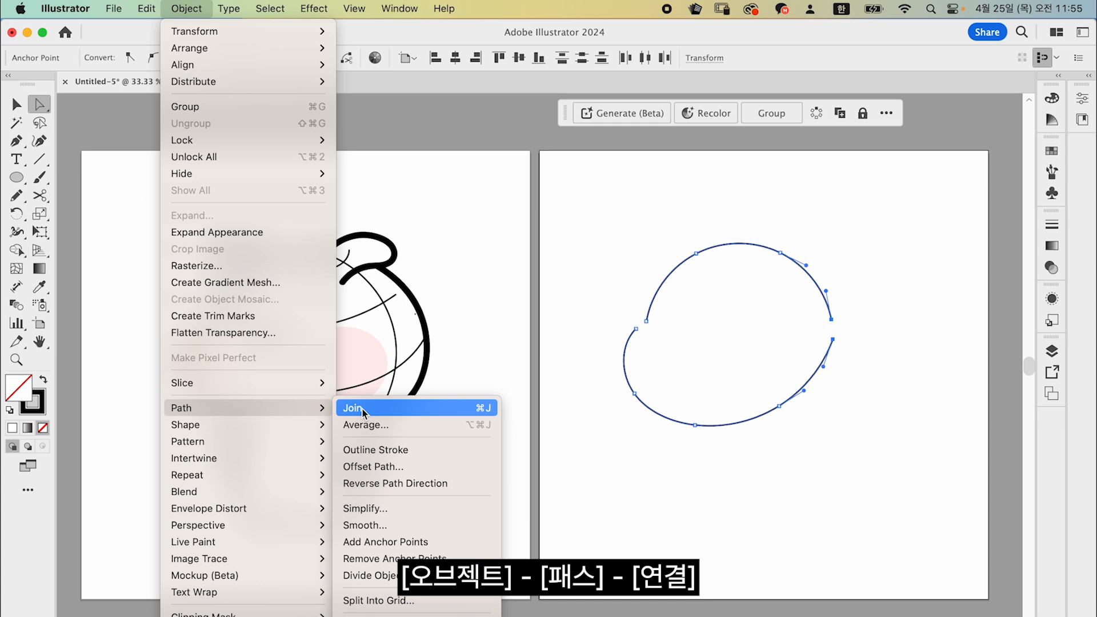
{"action": "left_click", "coordinate": [396, 412]}
Close the remaining gap on the left side of the head outline with the Join Tool
{"action": "left_click_drag", "start_coordinate": [600, 315], "coordinate": [664, 371]}
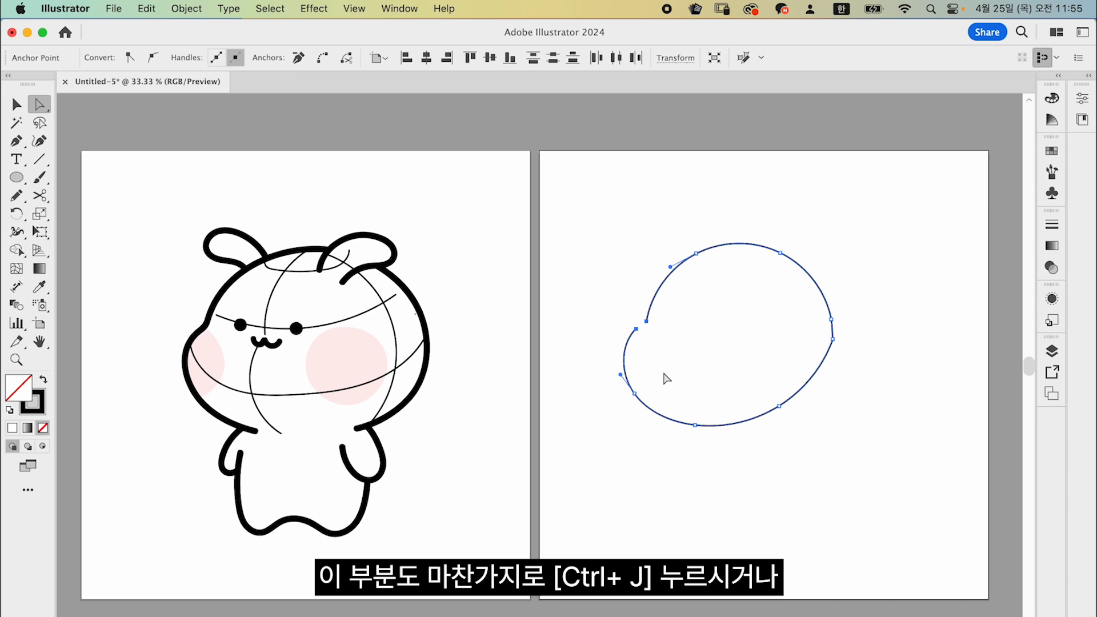
{"action": "left_click", "coordinate": [17, 196]}
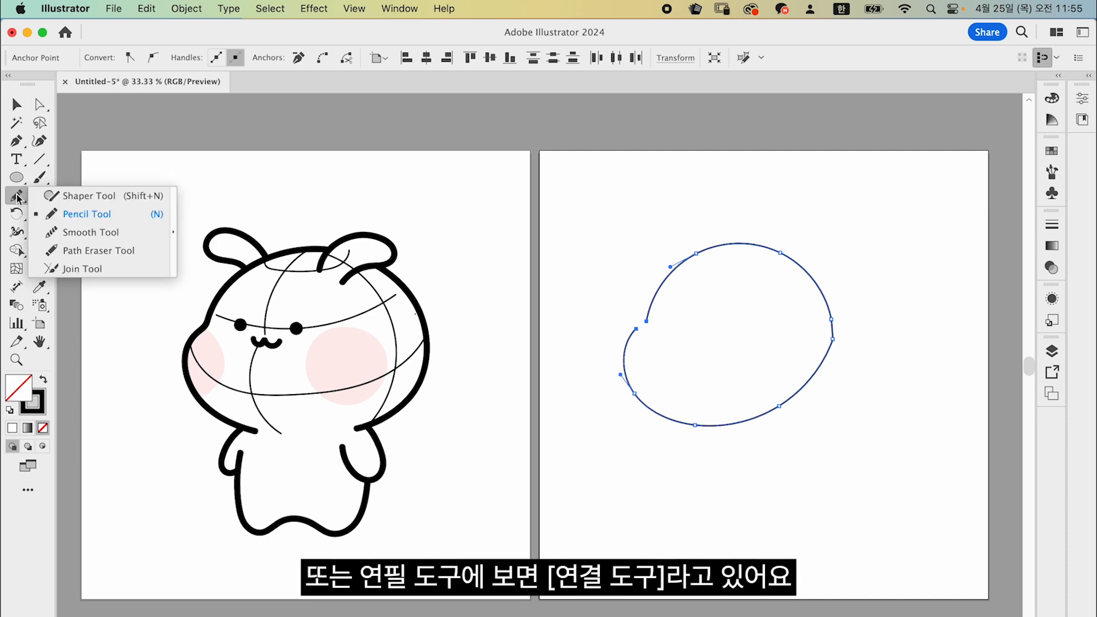
{"action": "left_click", "coordinate": [97, 268]}
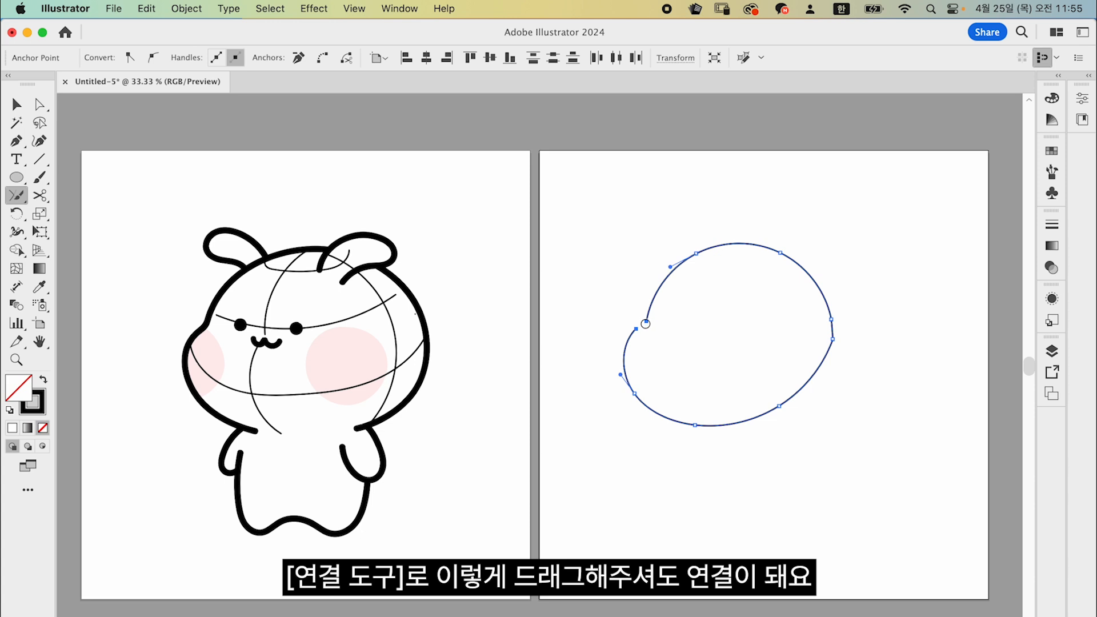
{"action": "left_click_drag", "start_coordinate": [649, 321], "coordinate": [626, 361]}
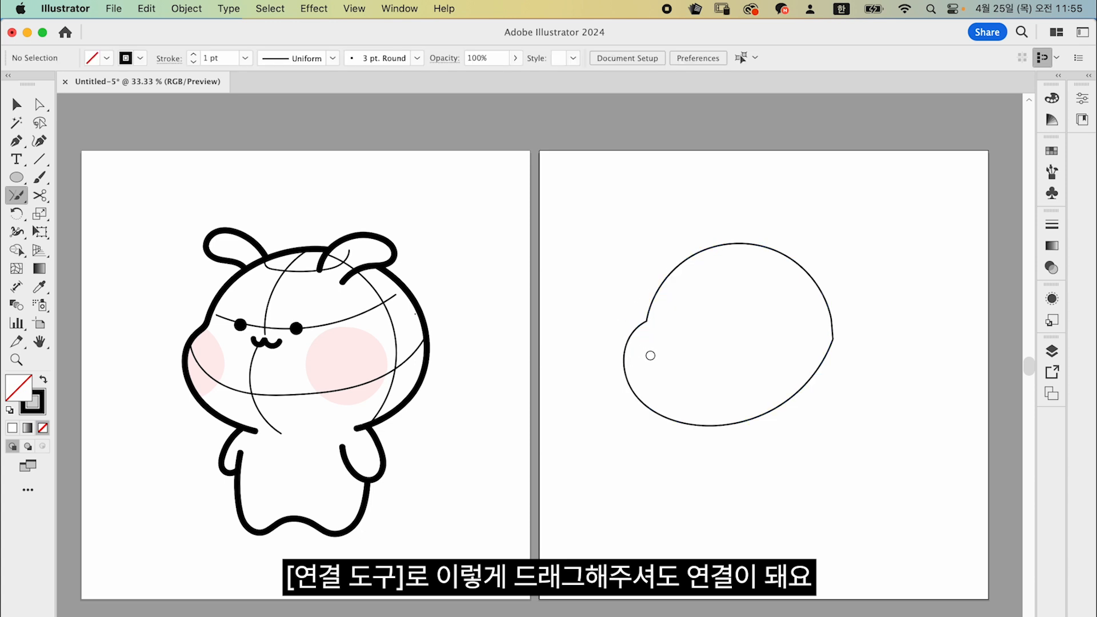
Move the head outline slightly up and to the right on its artboard and widen it a little
{"action": "key", "text": "v"}
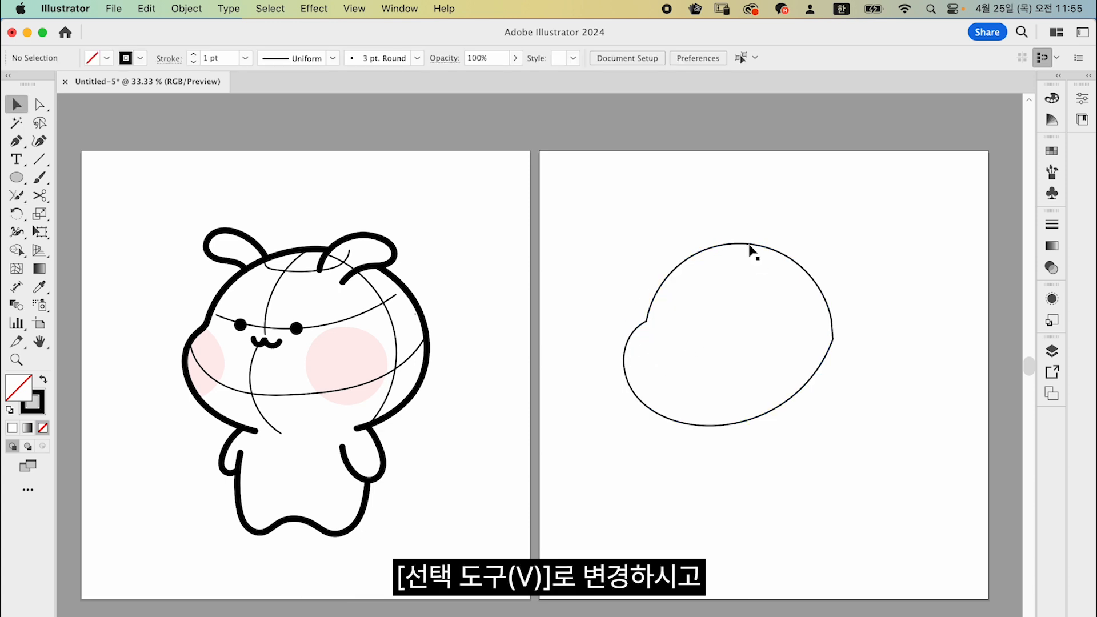
{"action": "mouse_move", "coordinate": [737, 219]}
{"action": "left_mouse_down"}
{"action": "mouse_move", "coordinate": [846, 352]}
{"action": "mouse_move", "coordinate": [836, 336]}
{"action": "mouse_move", "coordinate": [846, 336]}
{"action": "mouse_move", "coordinate": [866, 285]}
{"action": "left_mouse_up"}
{"action": "left_click_drag", "start_coordinate": [869, 413], "coordinate": [872, 412]}
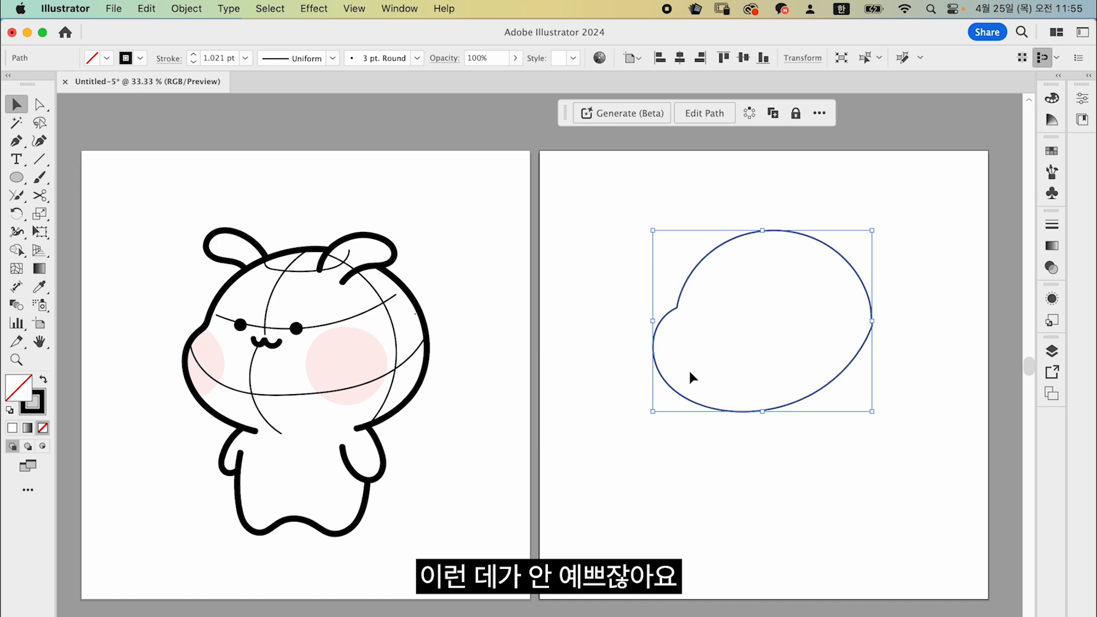
Puppet-warp the head outline, adding pins on its upper-right and lower-right edges and pulling the lower-right cheek outward
{"action": "left_click", "coordinate": [43, 235]}
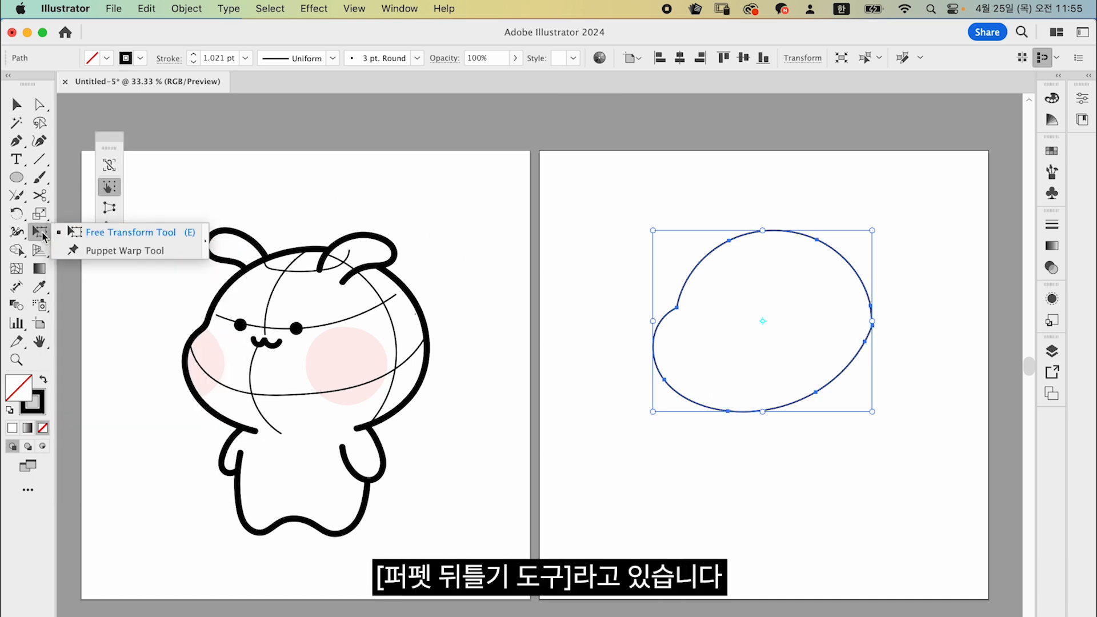
{"action": "left_click", "coordinate": [124, 251]}
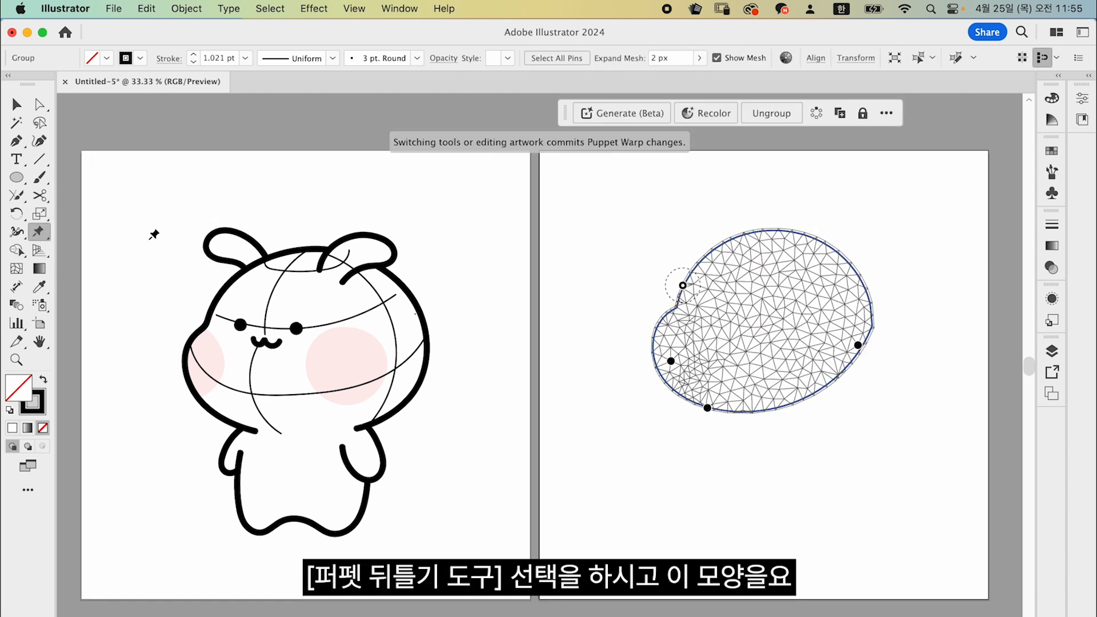
{"action": "left_click_drag", "start_coordinate": [859, 349], "coordinate": [863, 357]}
{"action": "left_click", "coordinate": [841, 263]}
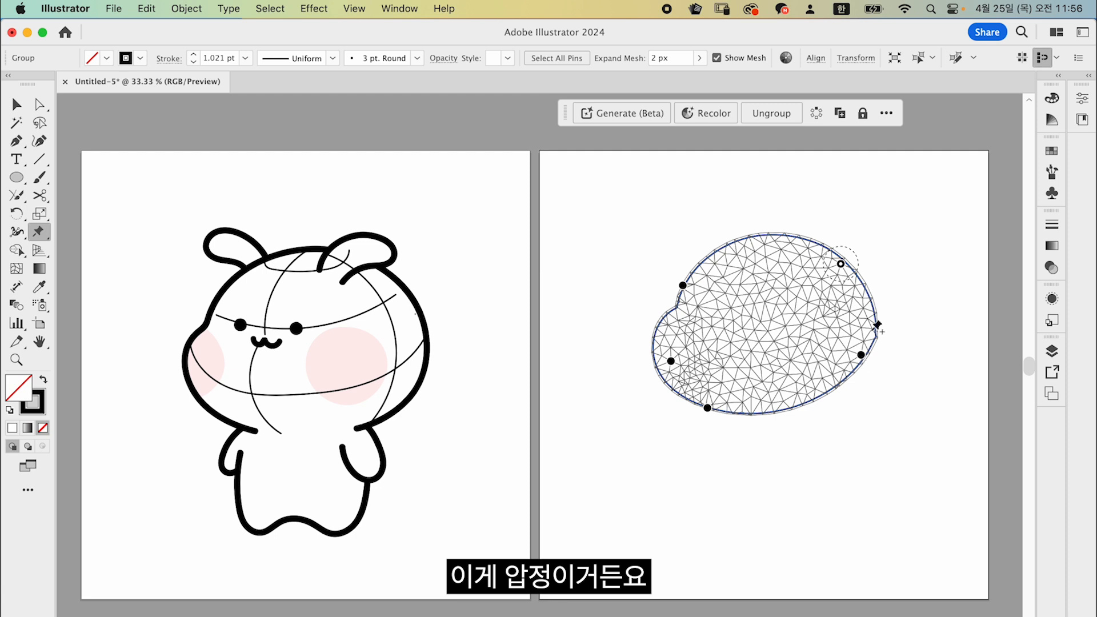
{"action": "left_click", "coordinate": [827, 390]}
{"action": "left_click_drag", "start_coordinate": [827, 389], "coordinate": [834, 402]}
{"action": "left_click_drag", "start_coordinate": [862, 357], "coordinate": [872, 362]}
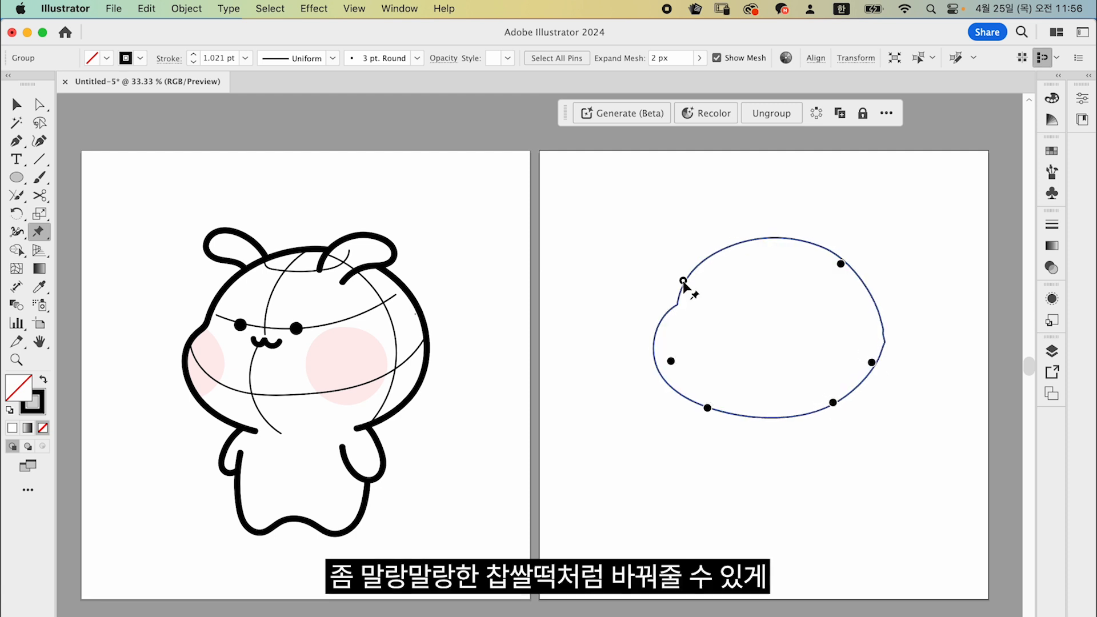
Nudge the warp pins around the forehead, chin and right cheek into a softer, plumper head shape and commit the warp
{"action": "left_click_drag", "start_coordinate": [683, 285], "coordinate": [685, 281]}
{"action": "left_click_drag", "start_coordinate": [841, 265], "coordinate": [841, 263]}
{"action": "left_click_drag", "start_coordinate": [685, 281], "coordinate": [687, 281]}
{"action": "left_click_drag", "start_coordinate": [708, 408], "coordinate": [707, 409]}
{"action": "left_click_drag", "start_coordinate": [834, 402], "coordinate": [837, 404]}
{"action": "left_click_drag", "start_coordinate": [872, 362], "coordinate": [874, 366]}
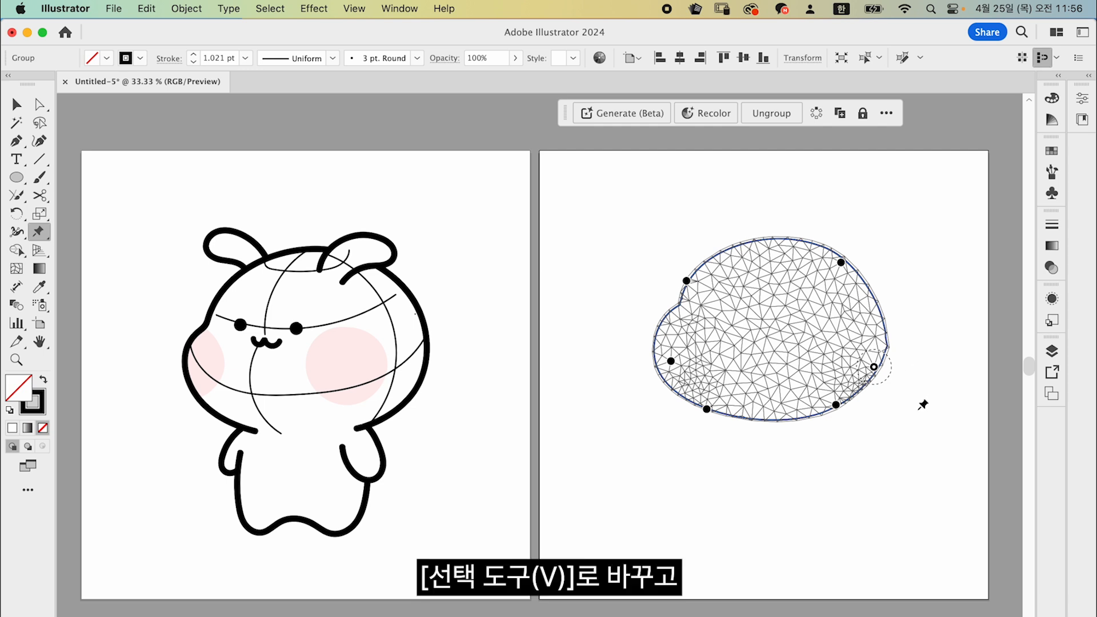
{"action": "key", "text": "v"}
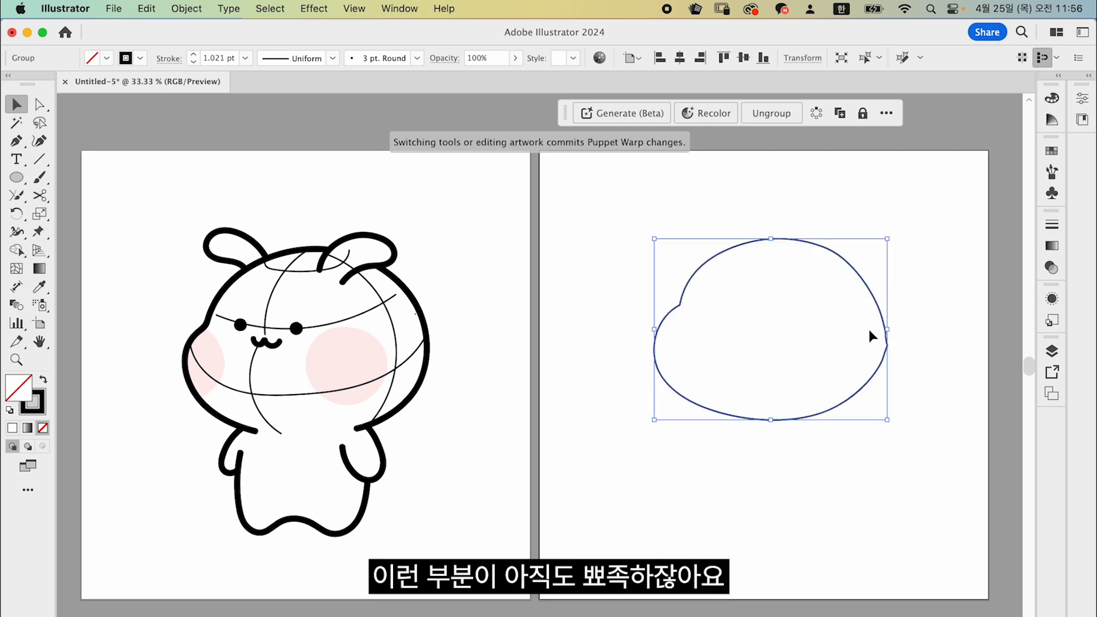
Smooth the pointed right cheek and the left brow-to-forehead curve of the head outline with the Smooth Tool
{"action": "left_click", "coordinate": [17, 196]}
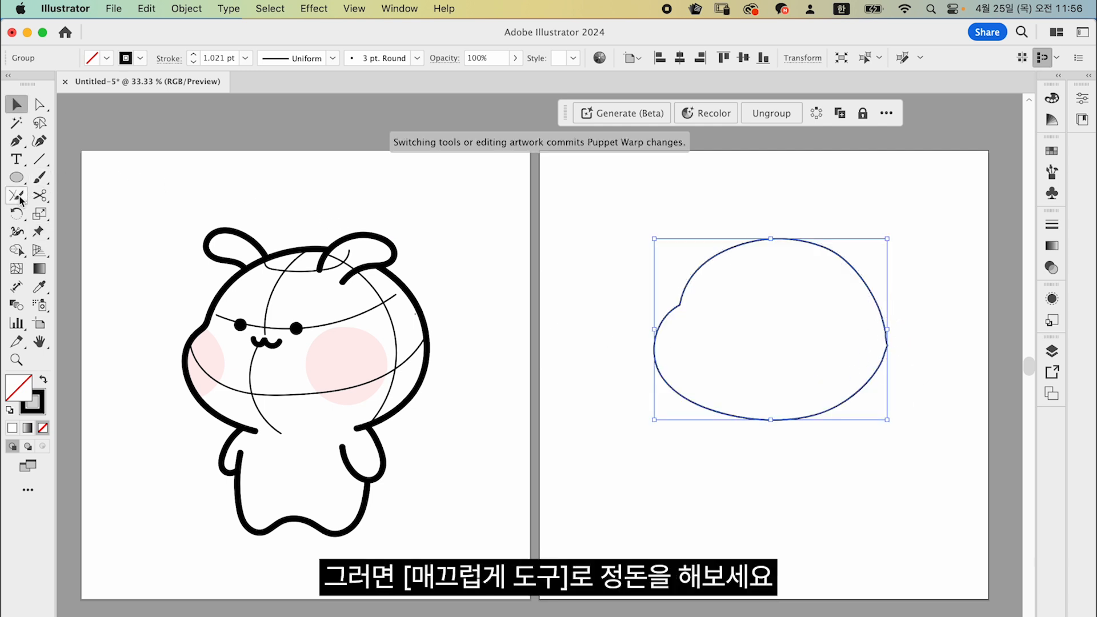
{"action": "left_click", "coordinate": [92, 232]}
{"action": "mouse_move", "coordinate": [888, 330]}
{"action": "left_mouse_down"}
{"action": "mouse_move", "coordinate": [875, 350]}
{"action": "mouse_move", "coordinate": [888, 341]}
{"action": "mouse_move", "coordinate": [880, 325]}
{"action": "mouse_move", "coordinate": [866, 378]}
{"action": "mouse_move", "coordinate": [885, 311]}
{"action": "mouse_move", "coordinate": [862, 390]}
{"action": "mouse_move", "coordinate": [837, 242]}
{"action": "mouse_move", "coordinate": [769, 242]}
{"action": "mouse_move", "coordinate": [859, 268]}
{"action": "mouse_move", "coordinate": [877, 303]}
{"action": "mouse_move", "coordinate": [869, 385]}
{"action": "mouse_move", "coordinate": [911, 381]}
{"action": "mouse_move", "coordinate": [844, 412]}
{"action": "left_mouse_up"}
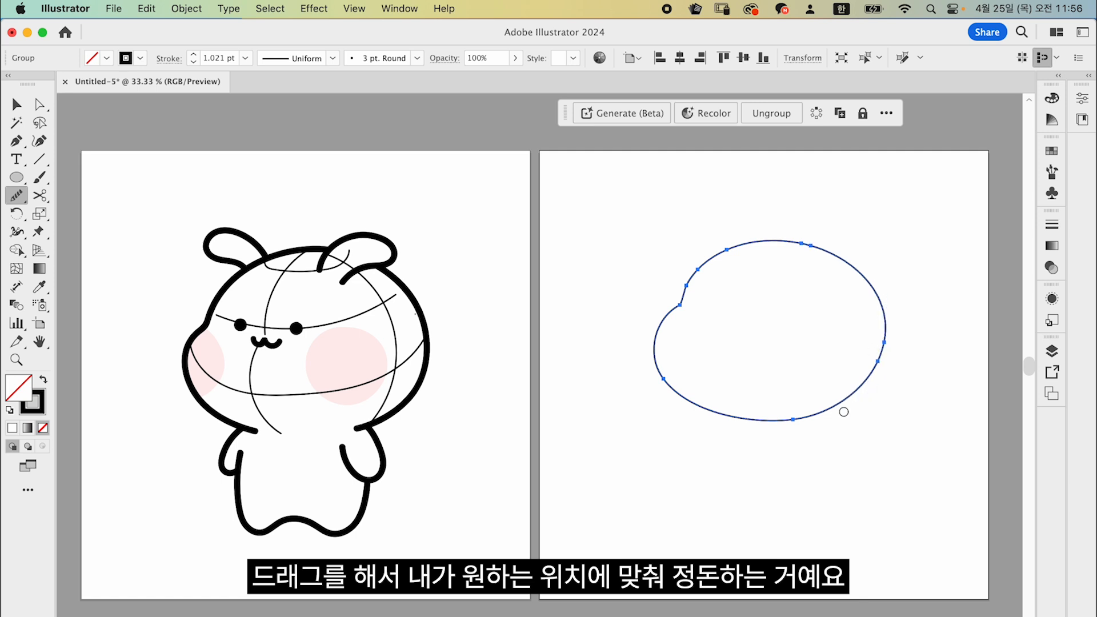
{"action": "mouse_move", "coordinate": [689, 286]}
{"action": "left_mouse_down"}
{"action": "mouse_move", "coordinate": [658, 377]}
{"action": "mouse_move", "coordinate": [665, 324]}
{"action": "mouse_move", "coordinate": [680, 378]}
{"action": "mouse_move", "coordinate": [674, 292]}
{"action": "mouse_move", "coordinate": [742, 231]}
{"action": "mouse_move", "coordinate": [699, 267]}
{"action": "mouse_move", "coordinate": [690, 278]}
{"action": "mouse_move", "coordinate": [734, 253]}
{"action": "mouse_move", "coordinate": [693, 274]}
{"action": "mouse_move", "coordinate": [813, 246]}
{"action": "left_mouse_up"}
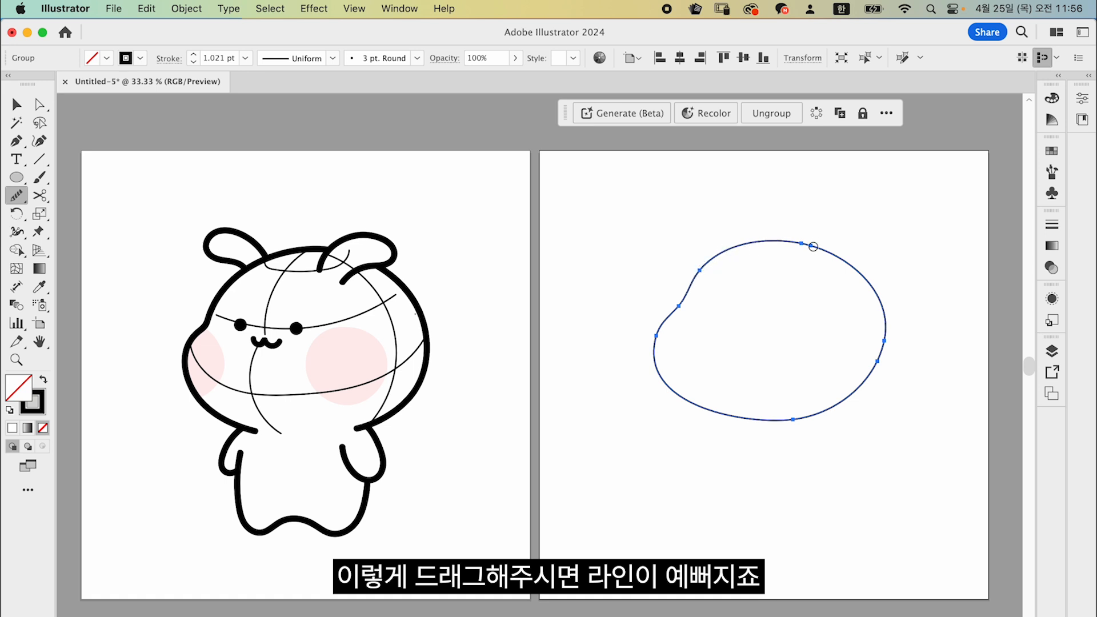
Directly select the two anchor points on the right cheek, shift them slightly outward and down, and switch back to the Paintbrush
{"action": "key", "text": "a"}
{"action": "left_click", "coordinate": [884, 342]}
{"action": "left_click", "coordinate": [877, 361], "text": "shift"}
{"action": "left_click_drag", "start_coordinate": [877, 361], "coordinate": [883, 370]}
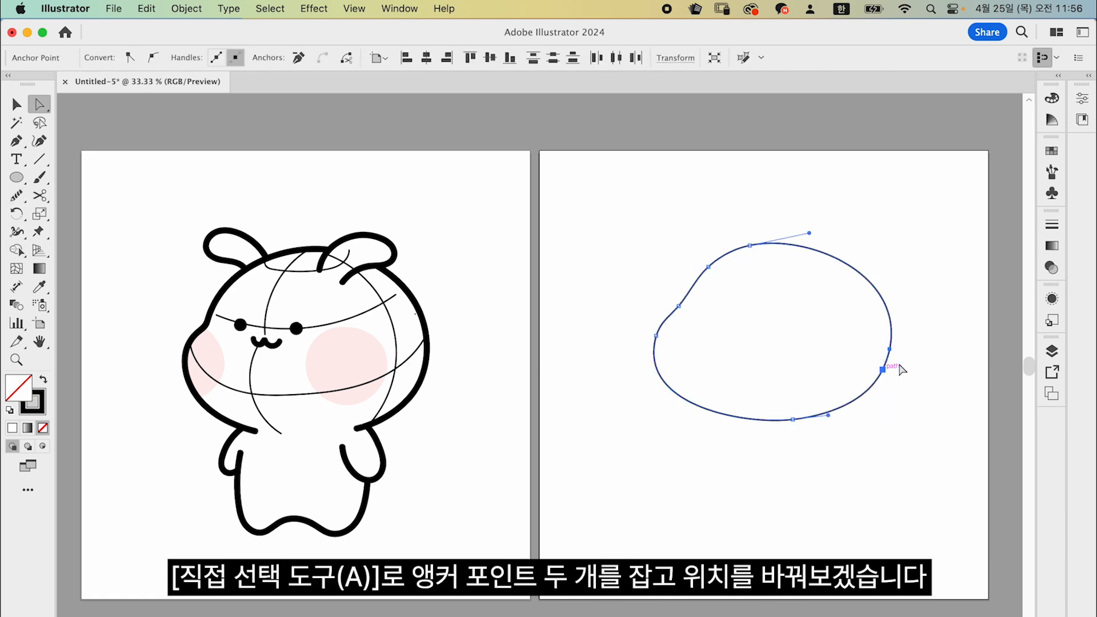
{"action": "key", "text": "b"}
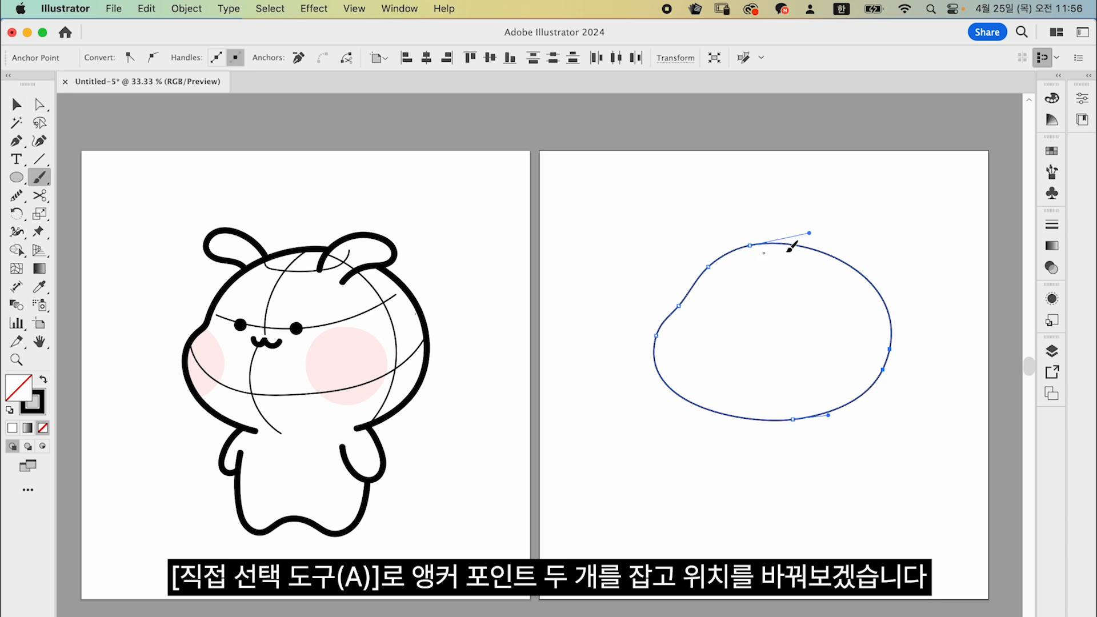
Smooth the top and upper-right curves of the head outline with the Smooth Tool
{"action": "mouse_move", "coordinate": [753, 244]}
{"action": "left_mouse_down"}
{"action": "mouse_move", "coordinate": [722, 262]}
{"action": "mouse_move", "coordinate": [777, 246]}
{"action": "left_mouse_up"}
{"action": "mouse_move", "coordinate": [896, 328]}
{"action": "left_mouse_down"}
{"action": "mouse_move", "coordinate": [851, 390]}
{"action": "mouse_move", "coordinate": [764, 248]}
{"action": "left_mouse_up"}
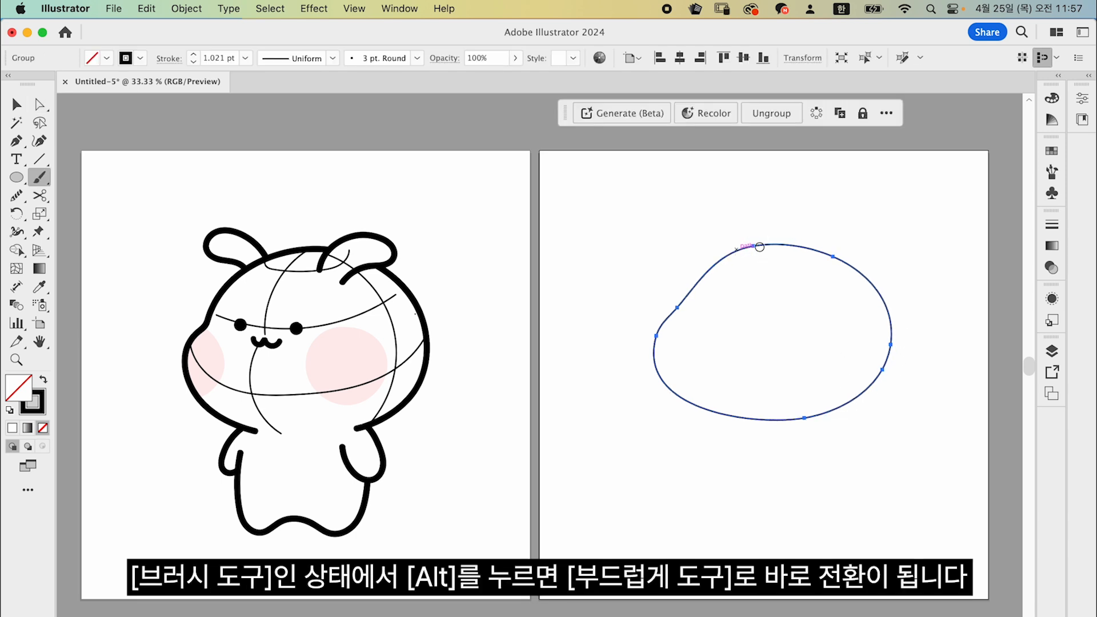
Reshape the left brow and cheek points of the head outline into a deeper notch and smooth the adjoining cheek and right-side curves
{"action": "key", "text": "a"}
{"action": "mouse_move", "coordinate": [677, 308]}
{"action": "left_mouse_down"}
{"action": "mouse_move", "coordinate": [686, 311]}
{"action": "mouse_move", "coordinate": [656, 344]}
{"action": "mouse_move", "coordinate": [688, 400]}
{"action": "left_mouse_up"}
{"action": "key", "text": "b"}
{"action": "left_click_drag", "start_coordinate": [669, 331], "coordinate": [709, 409]}
{"action": "mouse_move", "coordinate": [880, 365]}
{"action": "left_mouse_down"}
{"action": "mouse_move", "coordinate": [860, 278]}
{"action": "mouse_move", "coordinate": [836, 254]}
{"action": "left_mouse_up"}
{"action": "key", "text": "a"}
{"action": "left_click", "coordinate": [922, 401]}
Puppet-warp the head outline, adding a pin on the upper-left forehead and nudging the left cheek pin slightly inward
{"action": "key", "text": "v"}
{"action": "left_click_drag", "start_coordinate": [729, 224], "coordinate": [776, 284]}
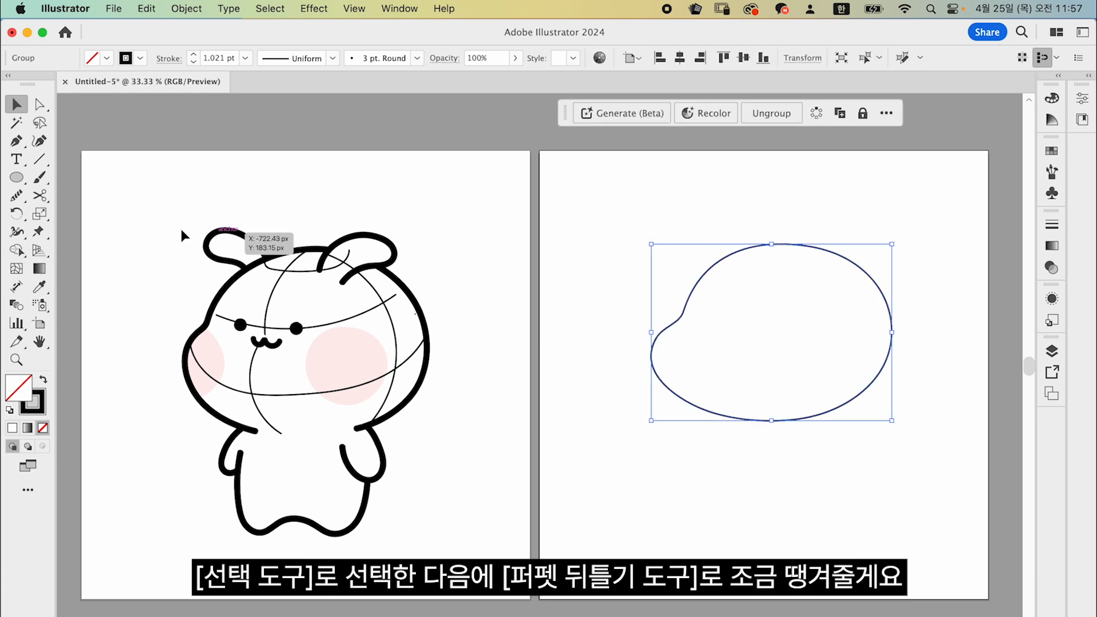
{"action": "left_click", "coordinate": [39, 231]}
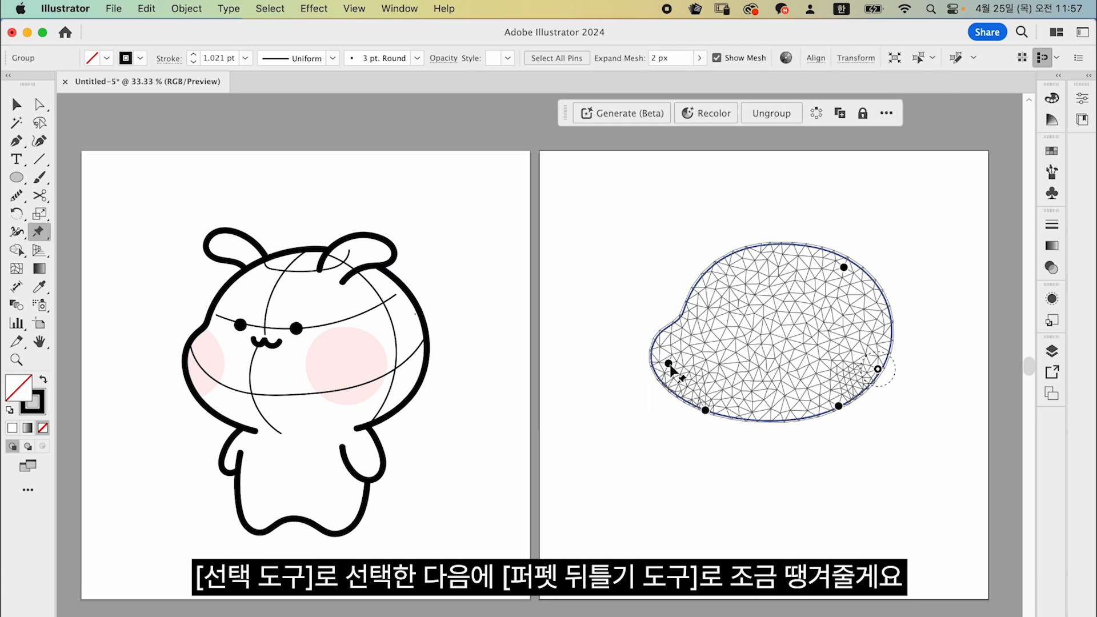
{"action": "left_click", "coordinate": [708, 288]}
{"action": "left_click_drag", "start_coordinate": [668, 364], "coordinate": [675, 366]}
{"action": "key", "text": "v"}
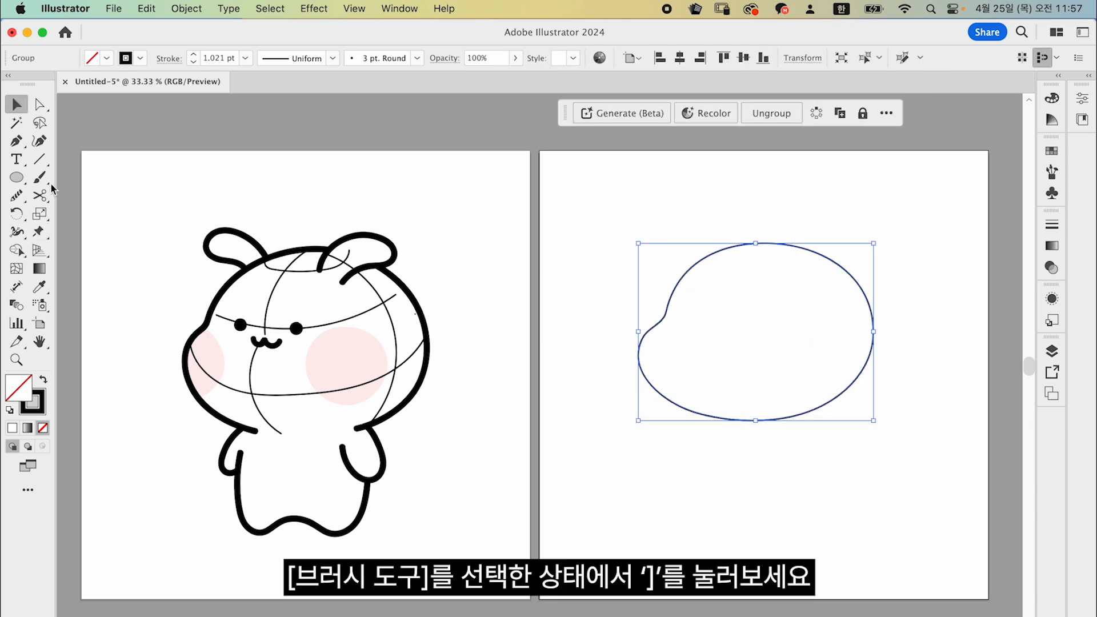
Thicken the head outline's brush stroke to match the reference drawing's line weight, leaving nothing selected
{"action": "left_click", "coordinate": [41, 182]}
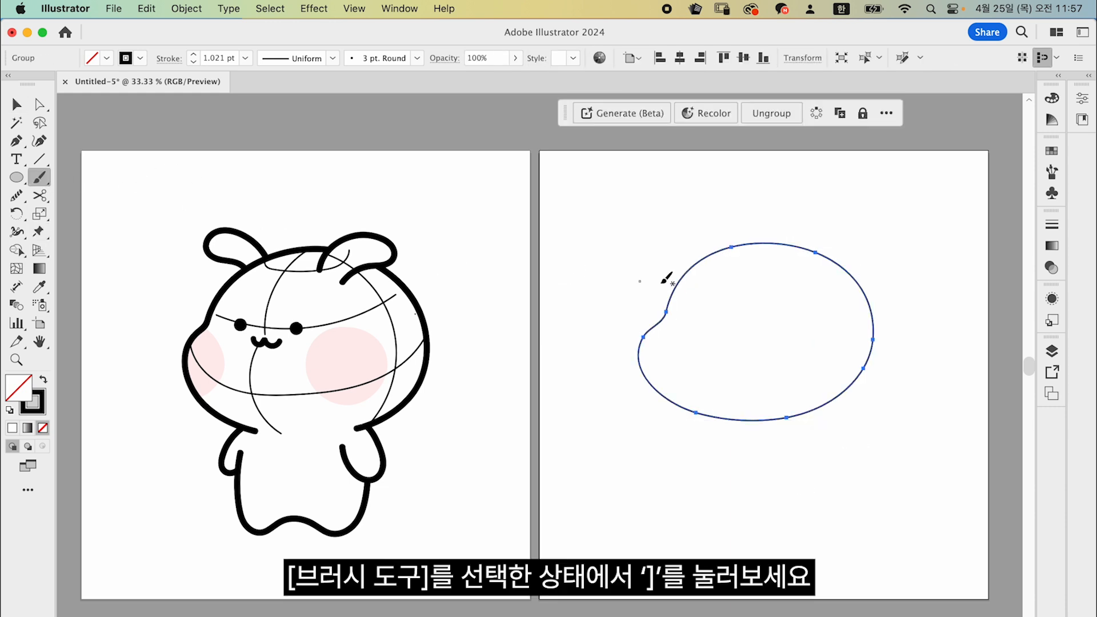
{"action": "mouse_move", "coordinate": [637, 197]}
{"action": "left_mouse_down"}
{"action": "mouse_move", "coordinate": [662, 202]}
{"action": "mouse_move", "coordinate": [662, 235]}
{"action": "mouse_move", "coordinate": [636, 235]}
{"action": "left_mouse_up"}
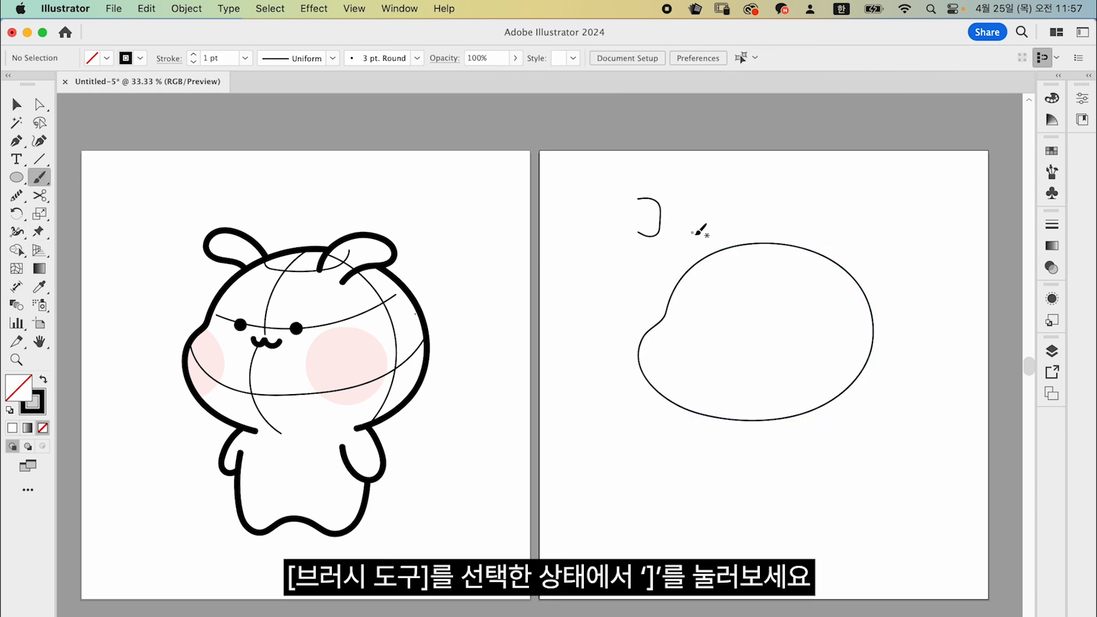
{"action": "key", "text": "super+z"}
{"action": "key", "text": "bracketright"}
{"action": "key", "text": "bracketright"}
{"action": "key", "text": "bracketright"}
{"action": "key", "text": "bracketright"}
{"action": "key", "text": "bracketright"}
{"action": "key", "text": "bracketleft"}
{"action": "key", "text": "bracketleft"}
{"action": "key", "text": "bracketleft"}
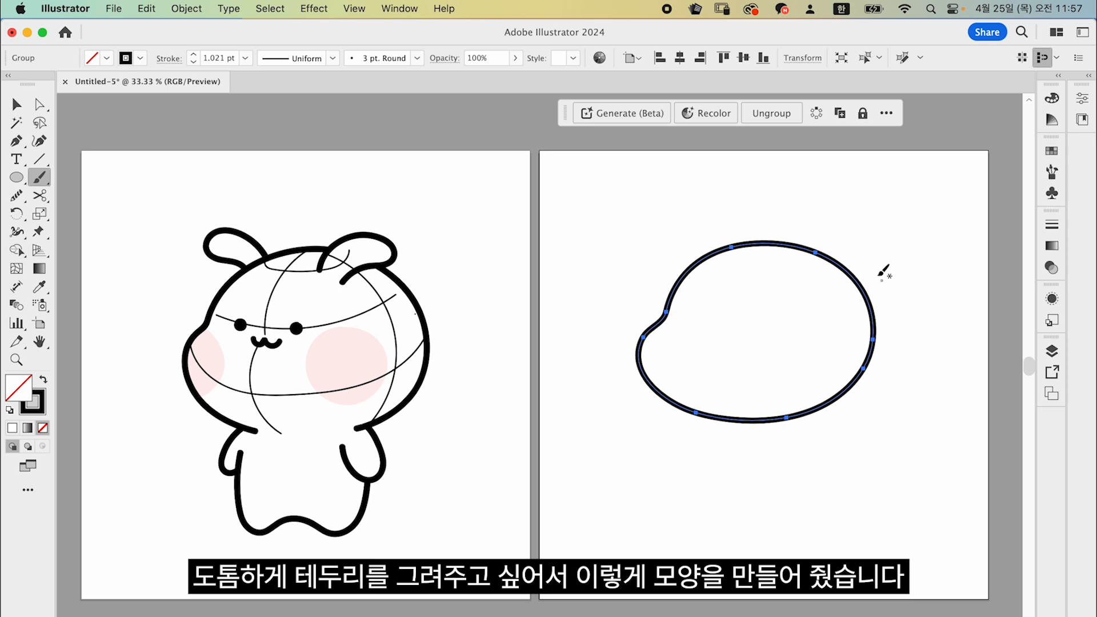
{"action": "key", "text": "super+shift+a"}
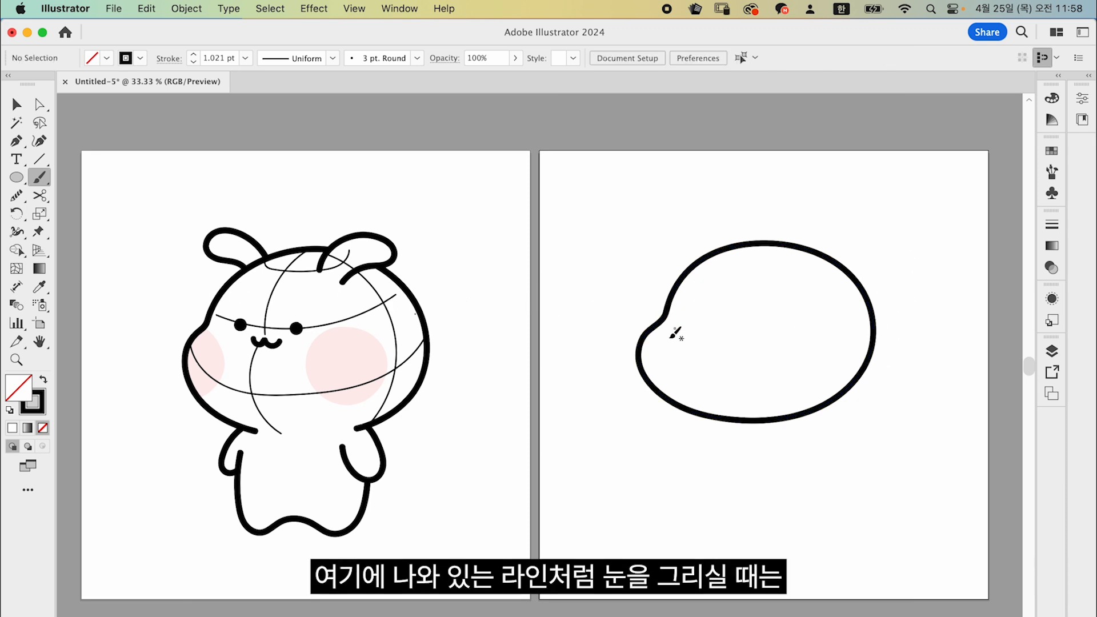
Try out round and oval Paintbrush eyes with different spacings on the face, undoing the attempts
{"action": "key", "text": "["}
{"action": "left_click", "coordinate": [691, 319]}
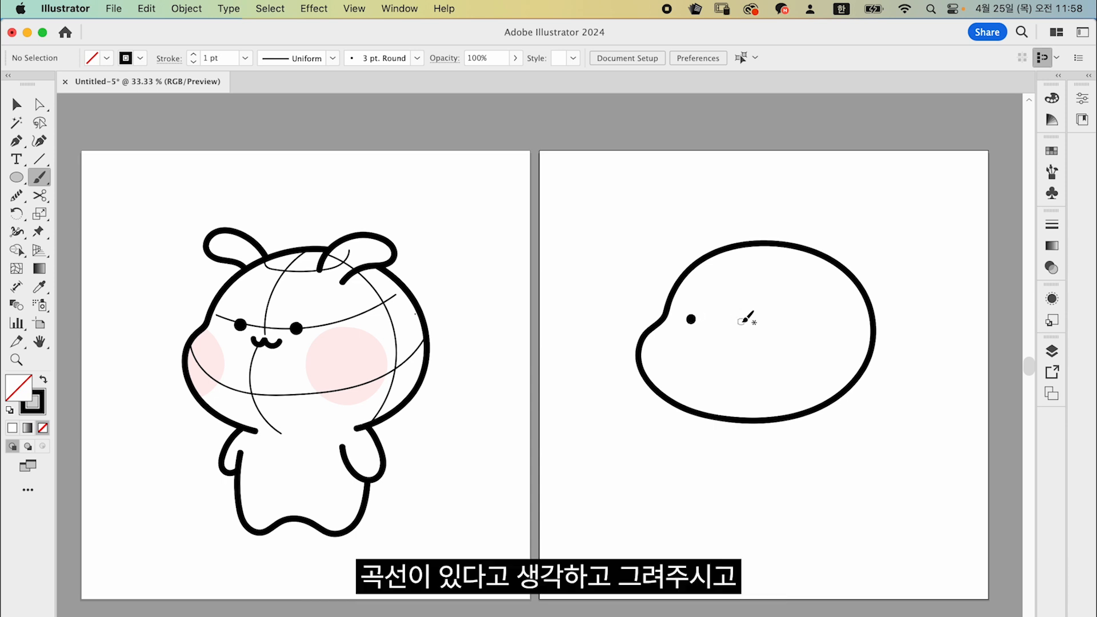
{"action": "key", "text": "super+z"}
{"action": "key", "text": "super+z"}
{"action": "mouse_move", "coordinate": [699, 315]}
{"action": "left_mouse_down"}
{"action": "mouse_move", "coordinate": [718, 323]}
{"action": "mouse_move", "coordinate": [689, 322]}
{"action": "left_mouse_up"}
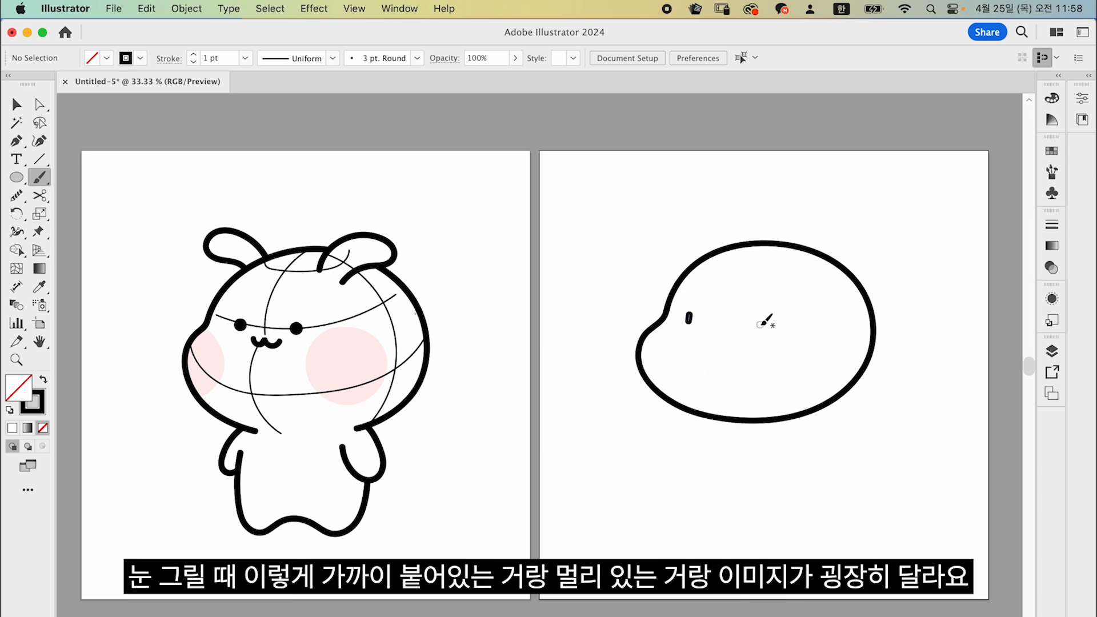
{"action": "left_click_drag", "start_coordinate": [762, 327], "coordinate": [760, 330]}
{"action": "key", "text": "super+z"}
Draw two solid round eyes fairly close together on the face and a small w-shaped mouth between and below them
{"action": "left_click_drag", "start_coordinate": [698, 315], "coordinate": [749, 317]}
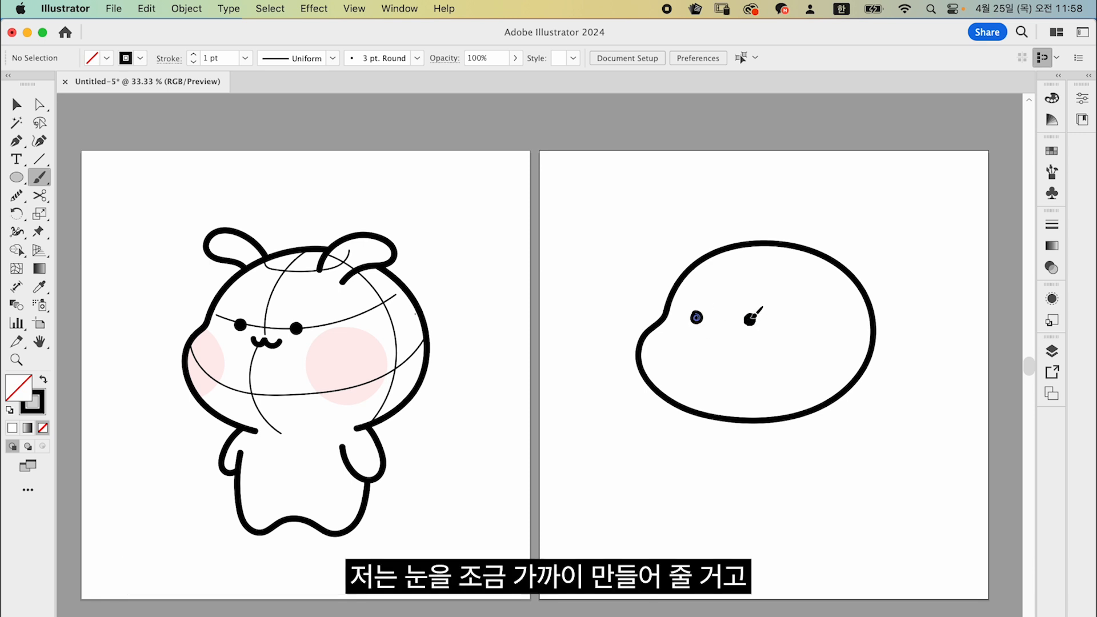
{"action": "left_click_drag", "start_coordinate": [749, 320], "coordinate": [752, 316]}
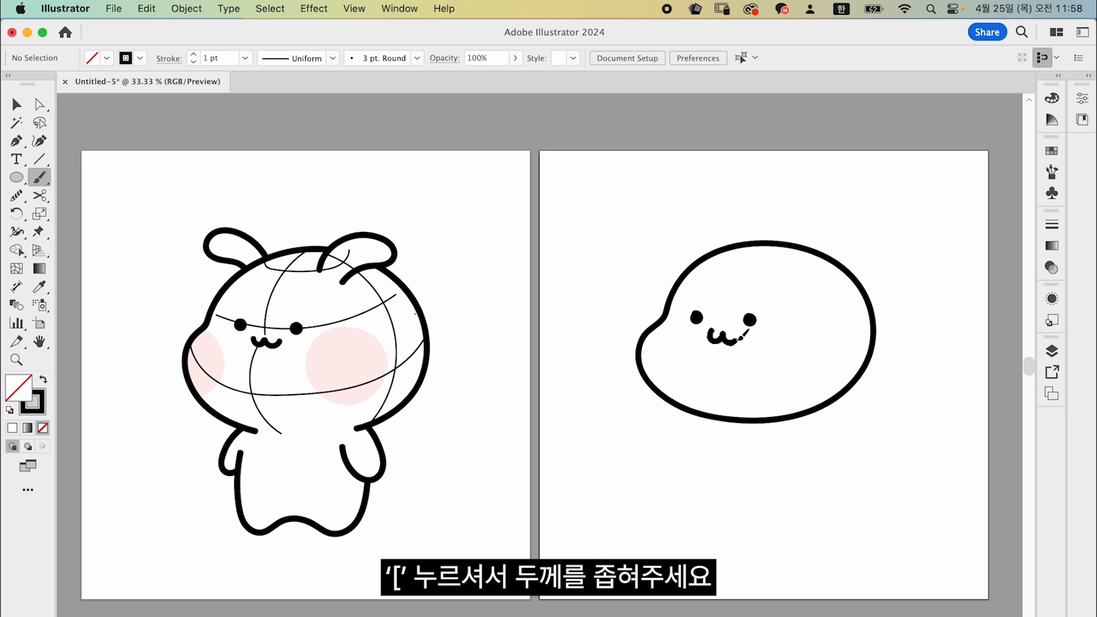
{"action": "key", "text": "super+z"}
{"action": "left_click_drag", "start_coordinate": [709, 331], "coordinate": [726, 338]}
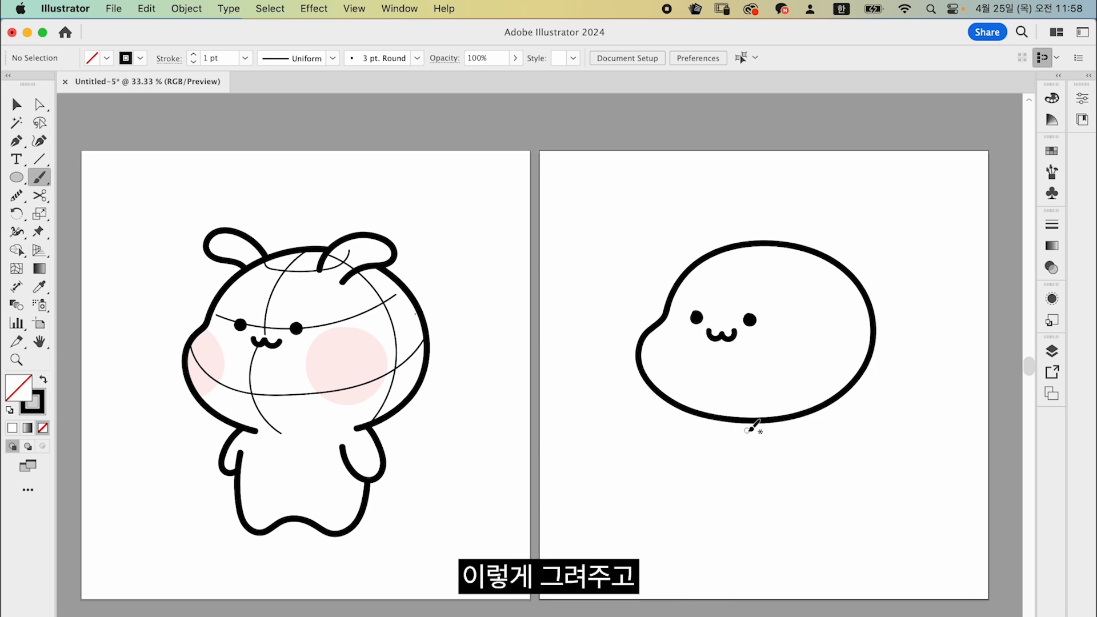
{"action": "left_click_drag", "start_coordinate": [730, 219], "coordinate": [767, 272]}
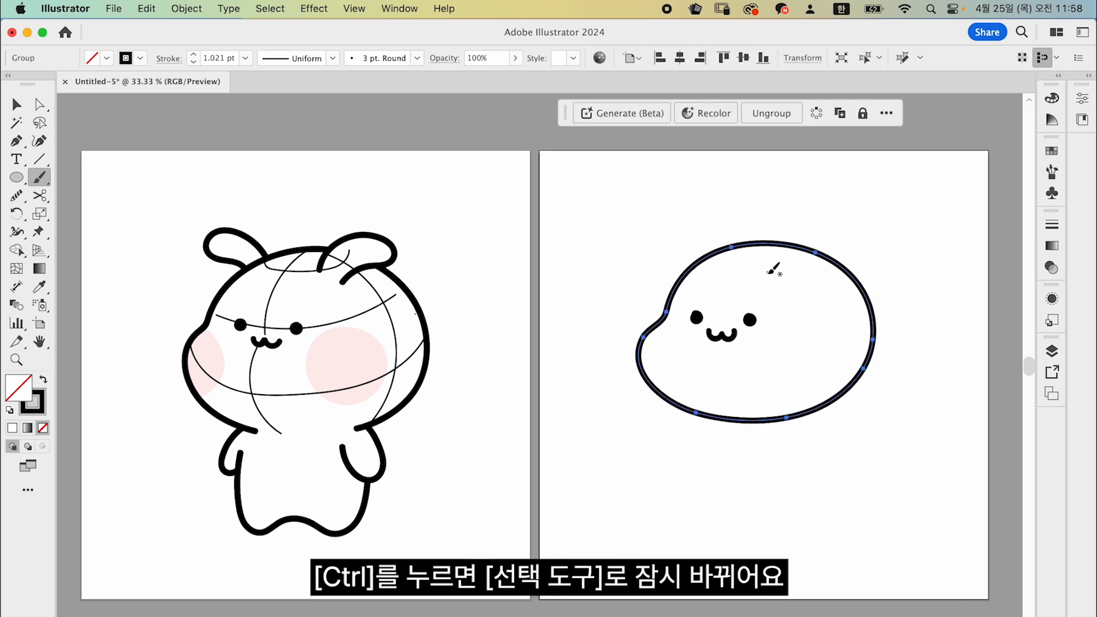
{"action": "key", "text": "super"}
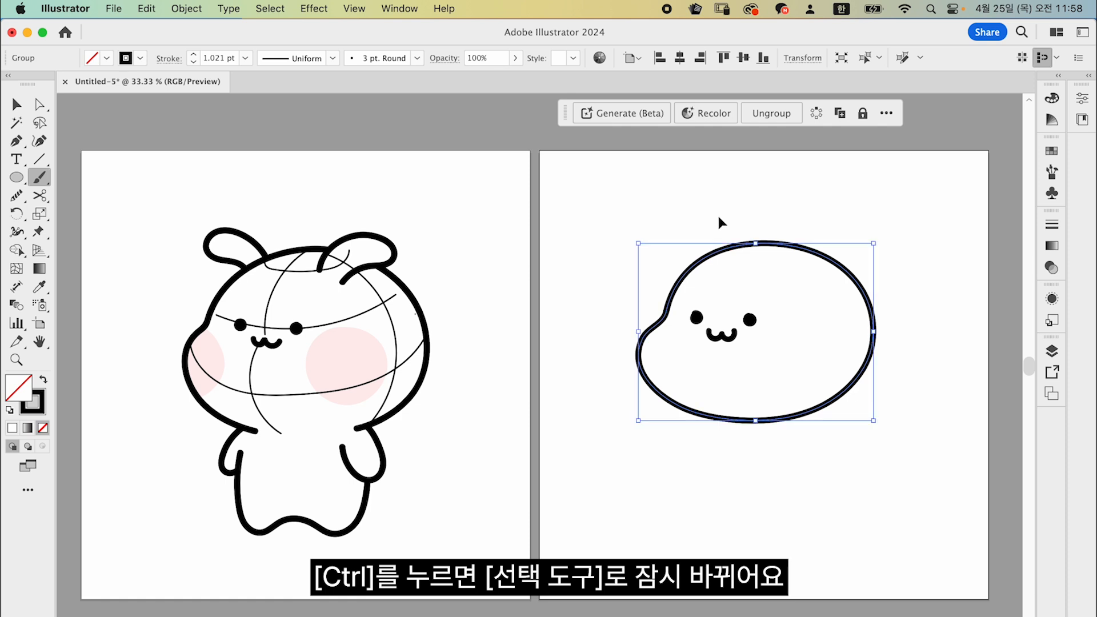
{"action": "left_click", "coordinate": [760, 215], "text": "super"}
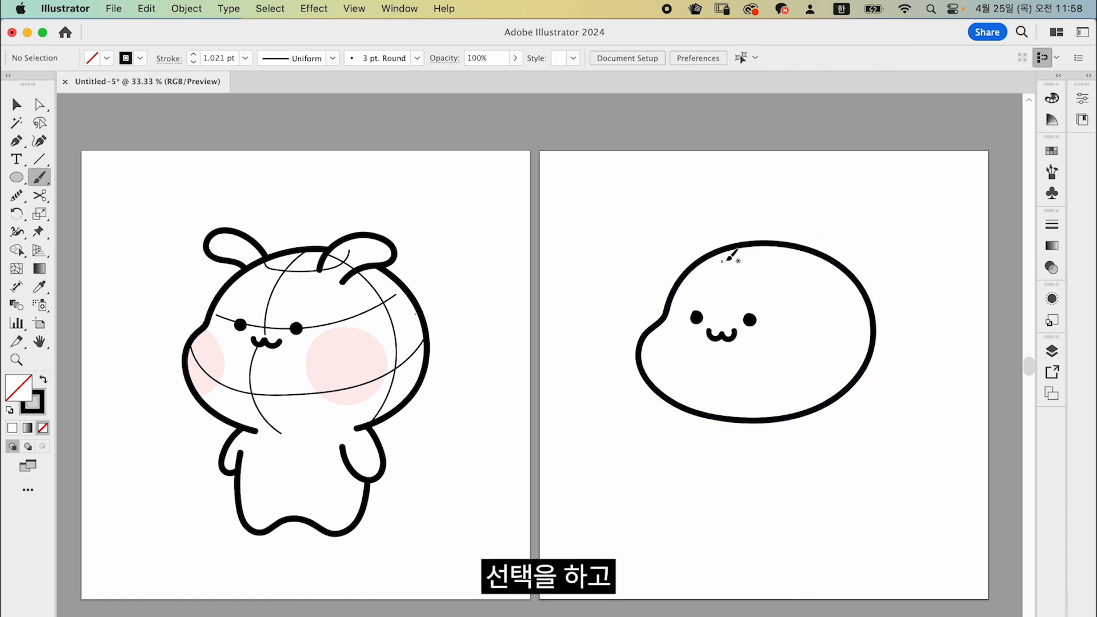
Draw two thin looped ears on the upper edge of the head with the Paintbrush and adjust the right ear's placement
{"action": "mouse_move", "coordinate": [727, 261]}
{"action": "left_mouse_down"}
{"action": "mouse_move", "coordinate": [719, 235]}
{"action": "mouse_move", "coordinate": [690, 224]}
{"action": "mouse_move", "coordinate": [679, 251]}
{"action": "mouse_move", "coordinate": [706, 273]}
{"action": "left_mouse_up"}
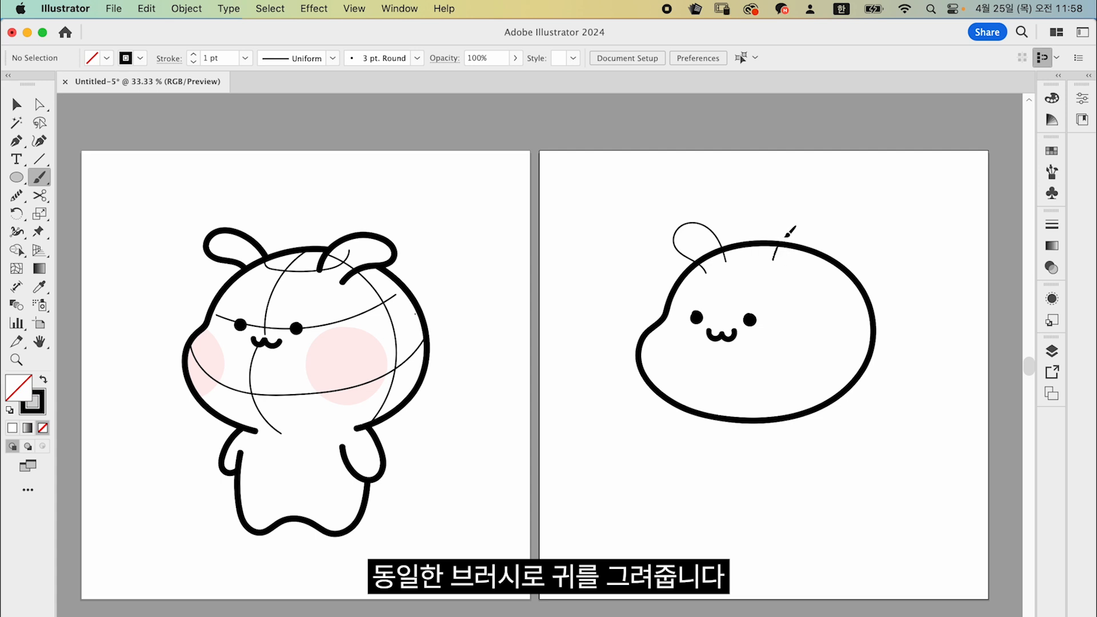
{"action": "left_click_drag", "start_coordinate": [802, 269], "coordinate": [799, 275]}
{"action": "key", "text": "super+z"}
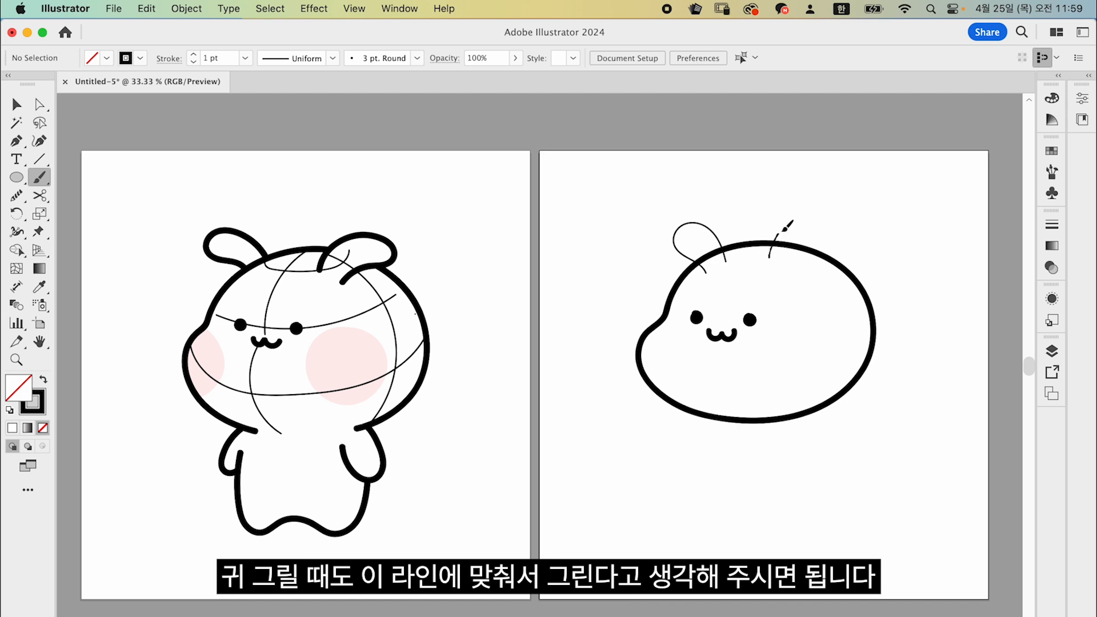
{"action": "key", "text": "v"}
{"action": "left_click", "coordinate": [825, 229]}
{"action": "left_click_drag", "start_coordinate": [833, 225], "coordinate": [815, 252]}
Select both ears together and thicken their brush strokes towards the head outline's weight
{"action": "left_click", "coordinate": [719, 231], "text": "shift"}
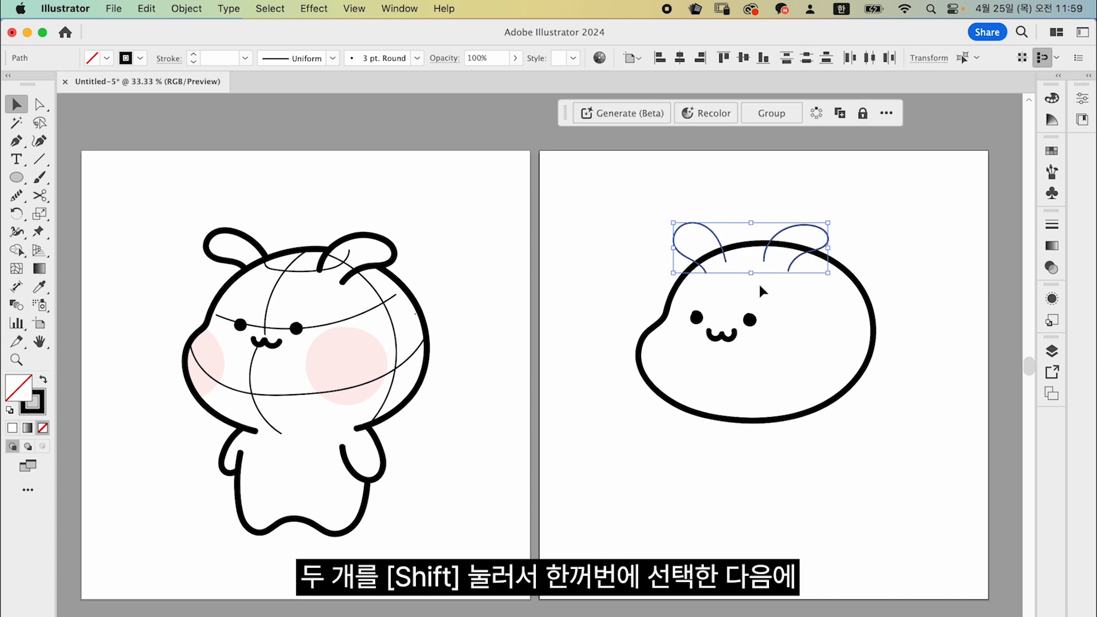
{"action": "key", "text": "b"}
{"action": "key", "text": "bracketright"}
{"action": "key", "text": "bracketright"}
{"action": "key", "text": "bracketright"}
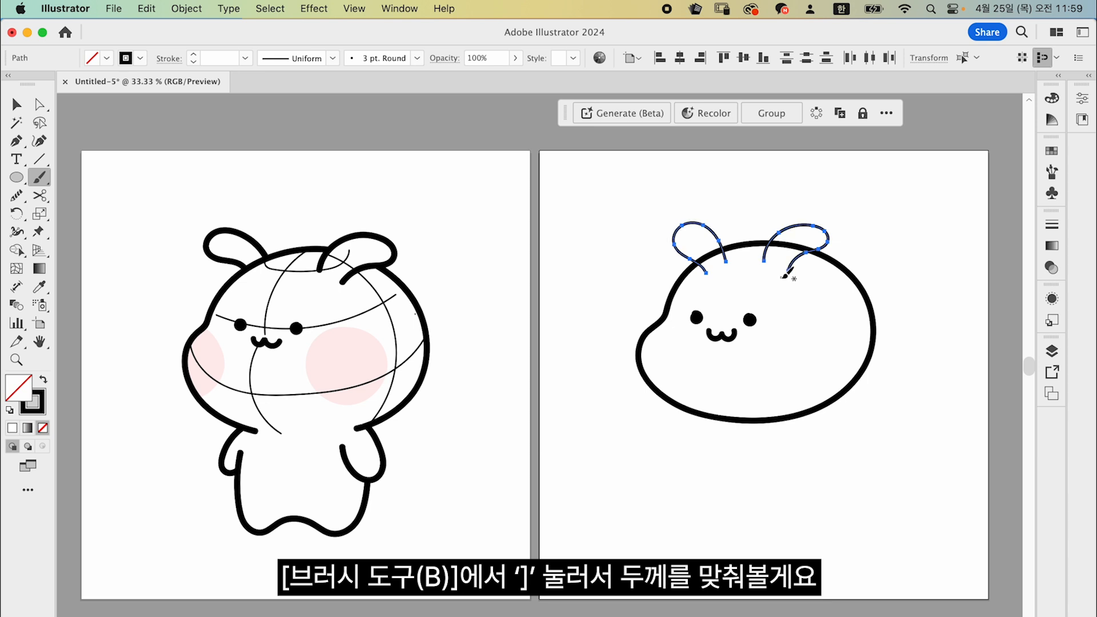
{"action": "key", "text": "bracketright"}
{"action": "key", "text": "bracketright"}
{"action": "key", "text": "bracketright"}
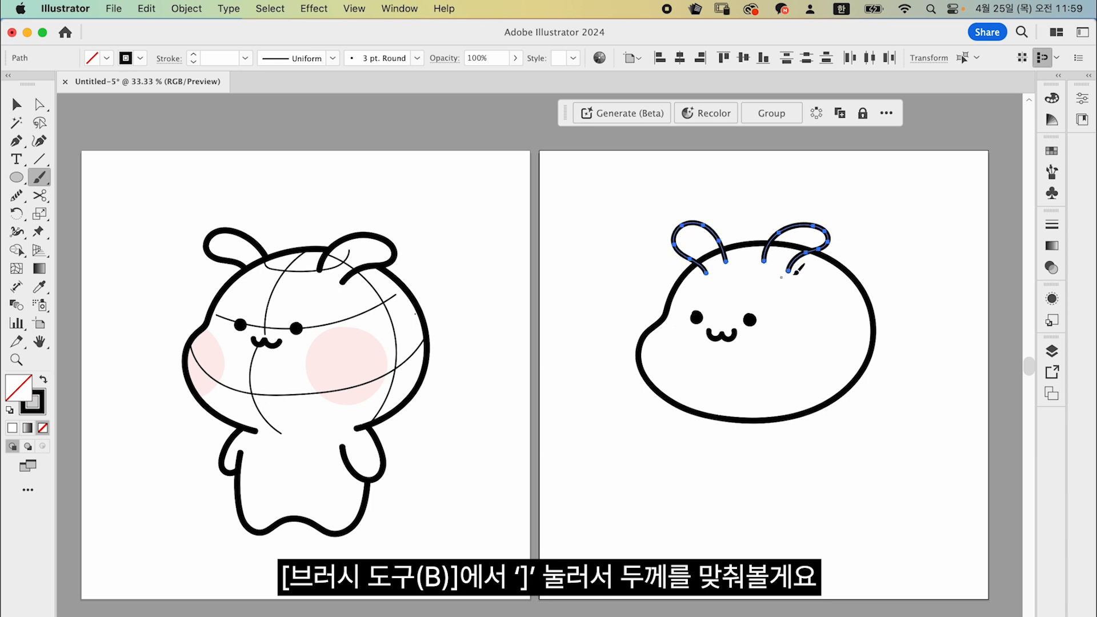
{"action": "left_click", "coordinate": [918, 233], "text": "super"}
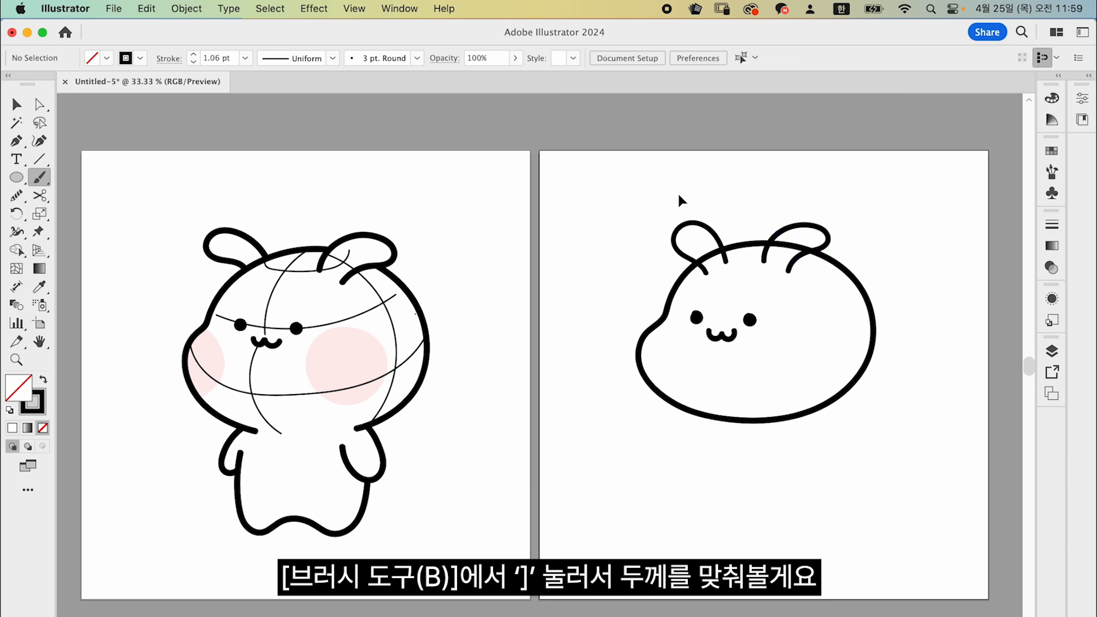
Fill both ears with white by sampling the face color with the Eyedropper
{"action": "left_click", "coordinate": [693, 224], "text": "super"}
{"action": "left_click", "coordinate": [825, 244], "text": "shift+super"}
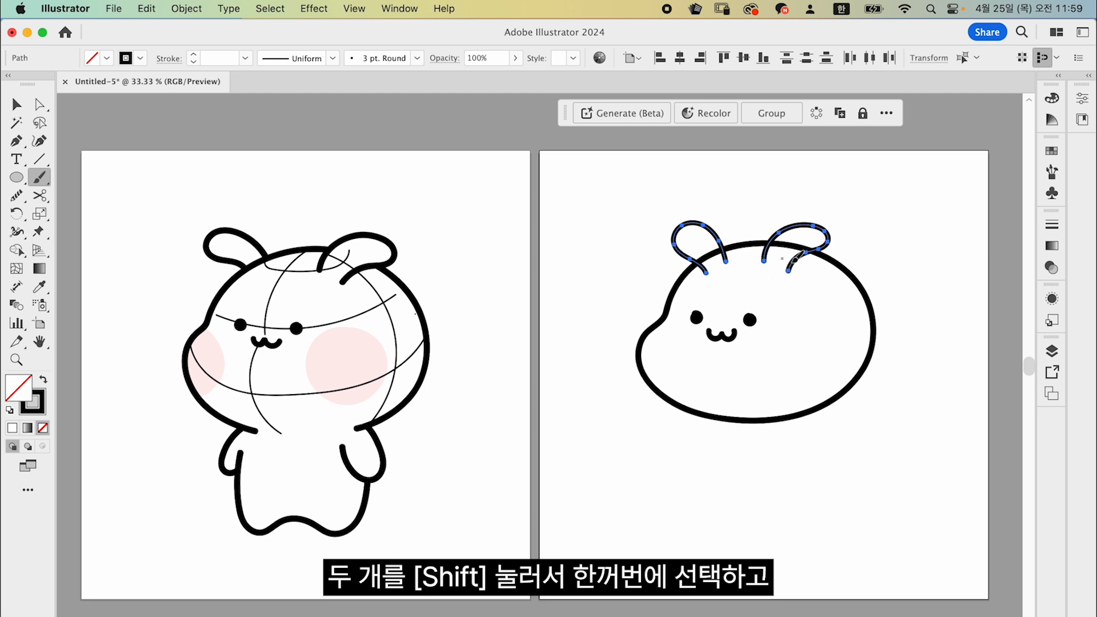
{"action": "key", "text": "i"}
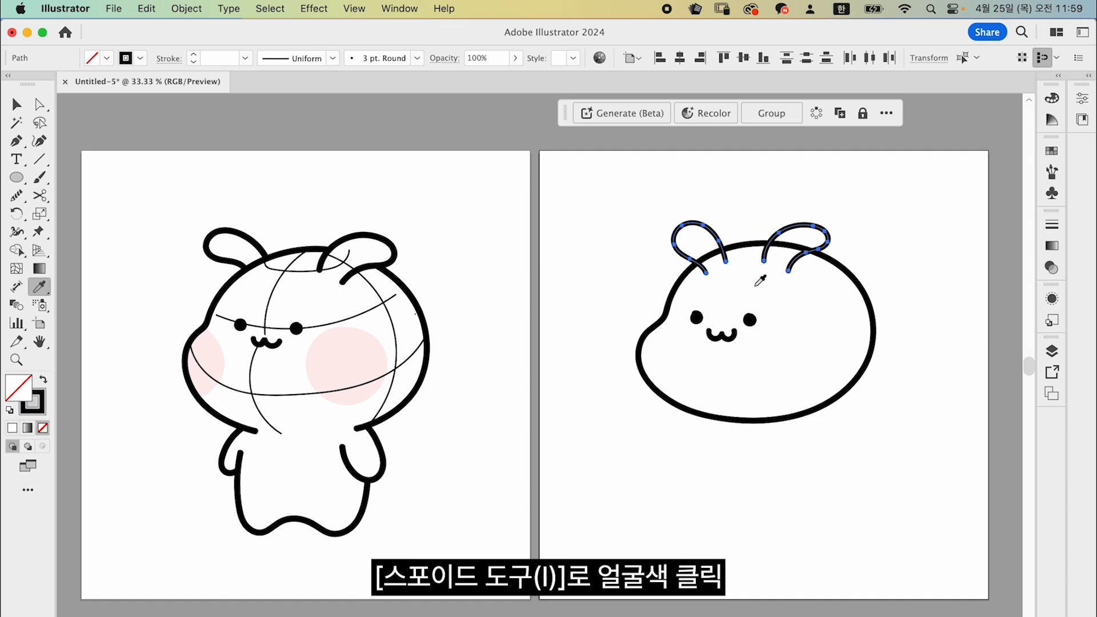
{"action": "left_click", "coordinate": [696, 282]}
{"action": "key", "text": "v"}
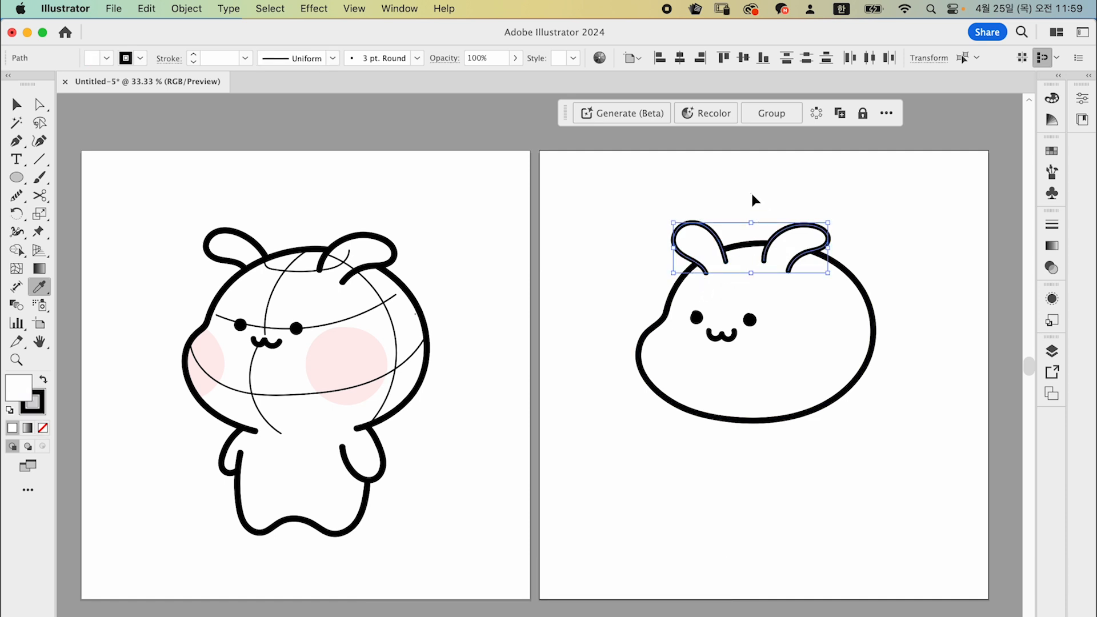
Send the left ear to the back, behind the head outline
{"action": "left_click", "coordinate": [706, 240]}
{"action": "key", "text": "ctrl+shift+bracketleft"}
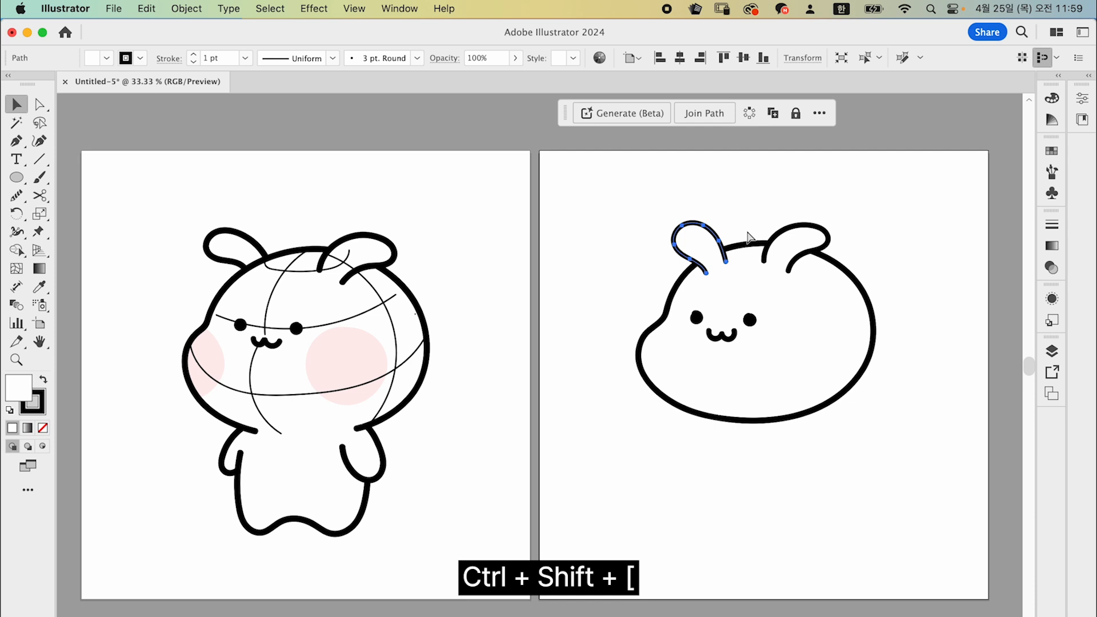
{"action": "key", "text": "ctrl+shift+bracketleft"}
Fill the head shape with the white of the artboard background using the Eyedropper, keeping its black outline
{"action": "left_click", "coordinate": [874, 260]}
{"action": "mouse_move", "coordinate": [872, 310]}
{"action": "left_mouse_down"}
{"action": "mouse_move", "coordinate": [844, 297]}
{"action": "mouse_move", "coordinate": [884, 312]}
{"action": "left_mouse_up"}
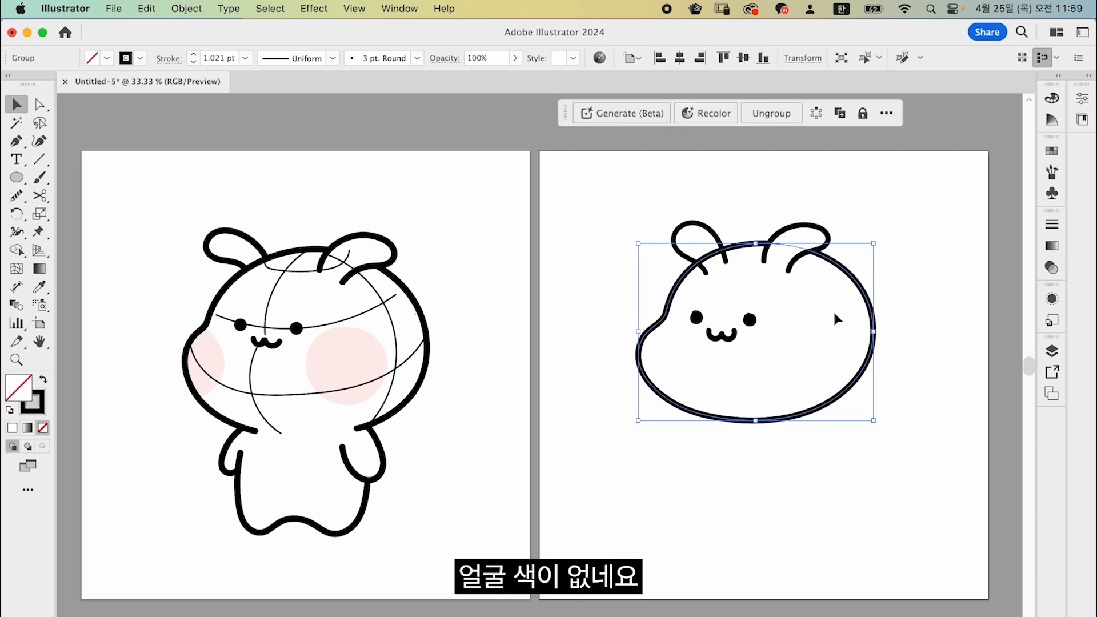
{"action": "key", "text": "i"}
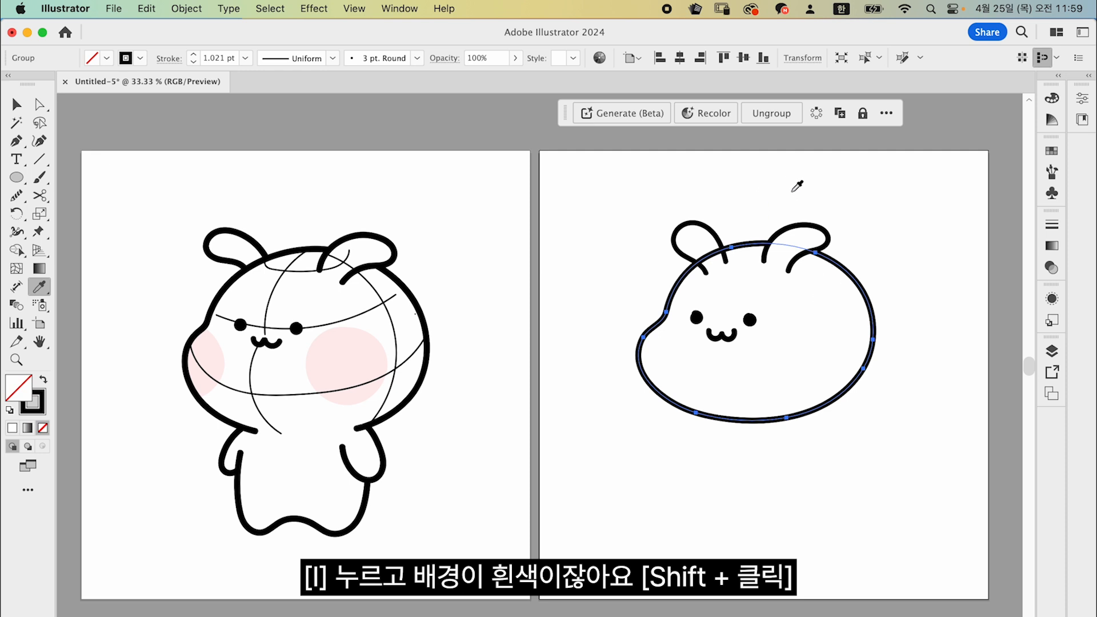
{"action": "left_click", "coordinate": [776, 207], "text": "shift"}
{"action": "left_click", "coordinate": [888, 271], "text": "super"}
{"action": "left_click", "coordinate": [821, 231], "text": "super"}
{"action": "left_click", "coordinate": [888, 237], "text": "super"}
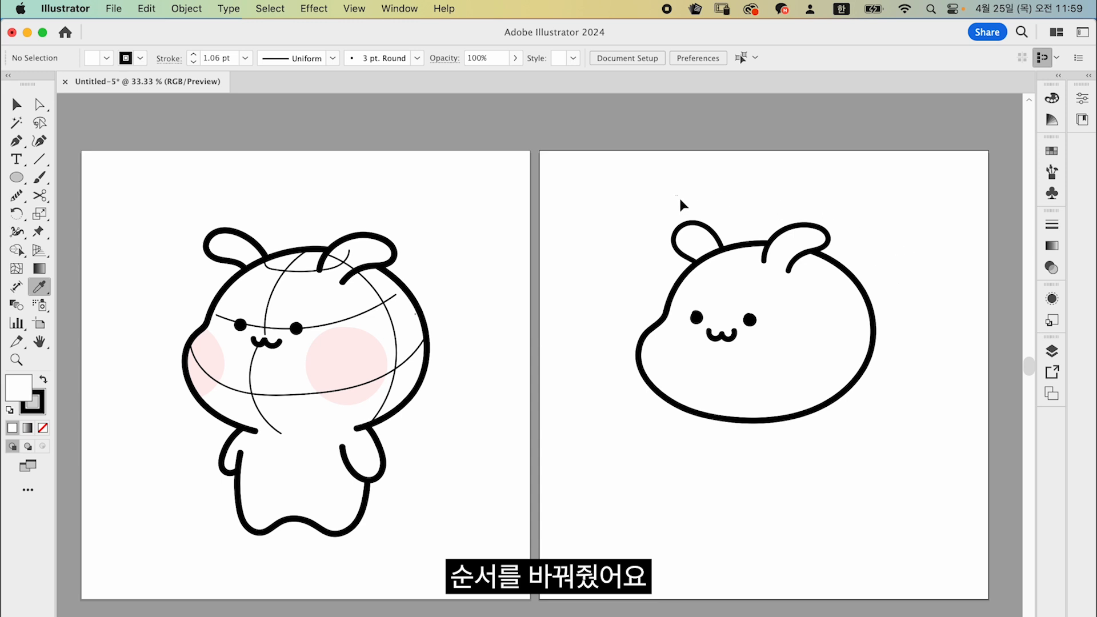
Select both ears again and fine-tune their brush strokes to be slightly thicker
{"action": "left_click", "coordinate": [683, 224], "text": "super"}
{"action": "left_click", "coordinate": [814, 235], "text": "shift+super"}
{"action": "key", "text": "b"}
{"action": "key", "text": "bracketright"}
{"action": "key", "text": "bracketright"}
{"action": "key", "text": "bracketright"}
{"action": "key", "text": "bracketleft"}
{"action": "key", "text": "bracketleft"}
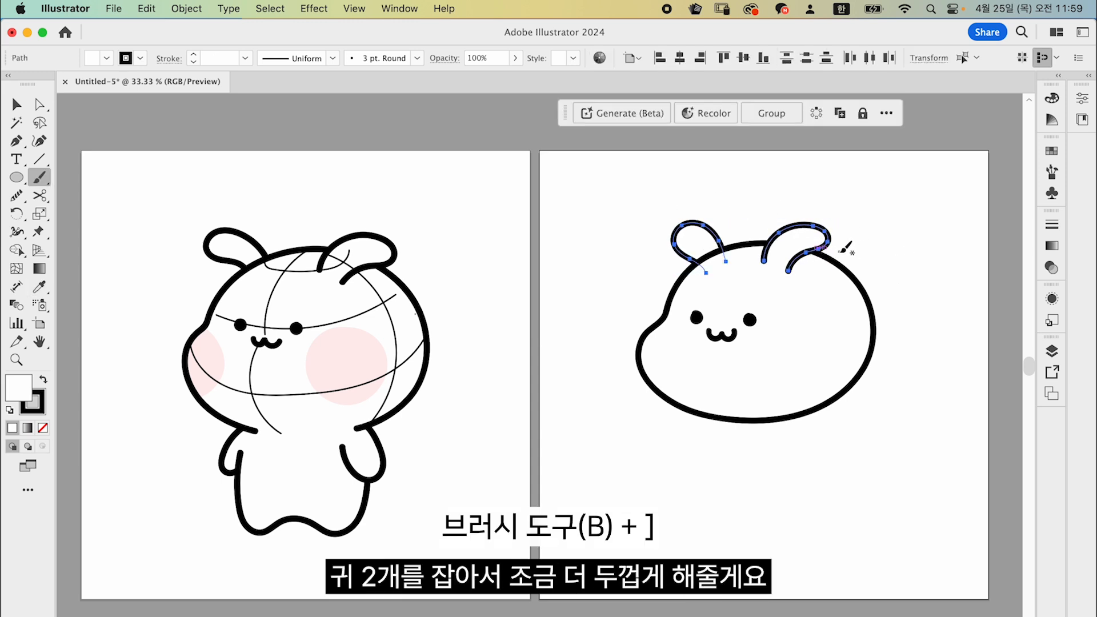
{"action": "left_click", "coordinate": [912, 252], "text": "super"}
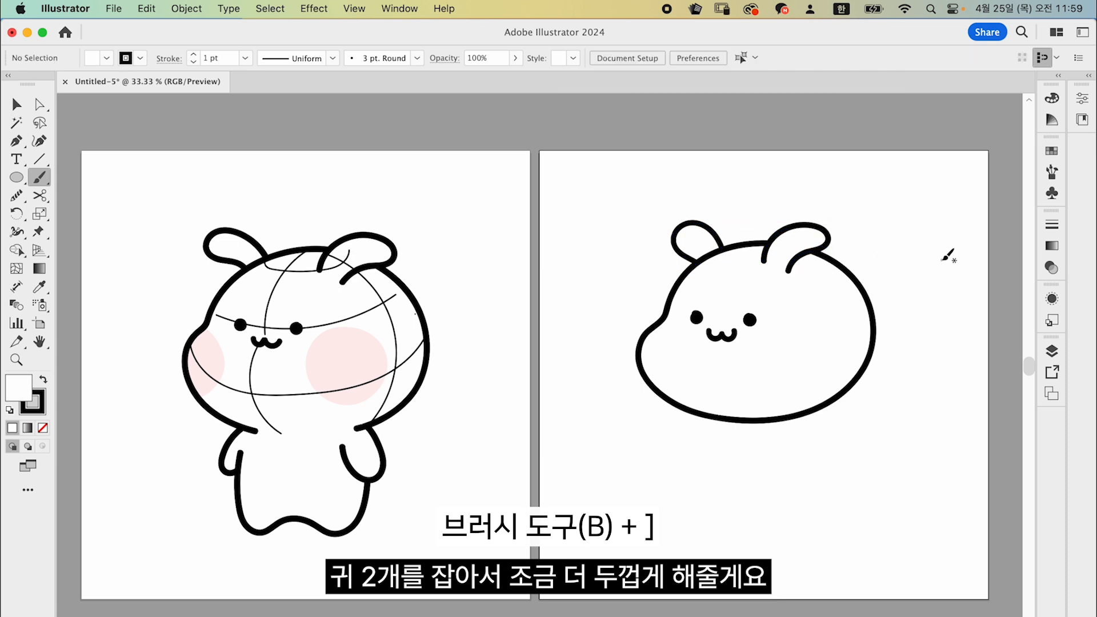
Slightly adjust the right ear's shape with its bounding box and move the ear about 14 px right and 5 px down
{"action": "key", "text": "v"}
{"action": "left_click", "coordinate": [828, 247]}
{"action": "left_click_drag", "start_coordinate": [830, 250], "coordinate": [830, 273]}
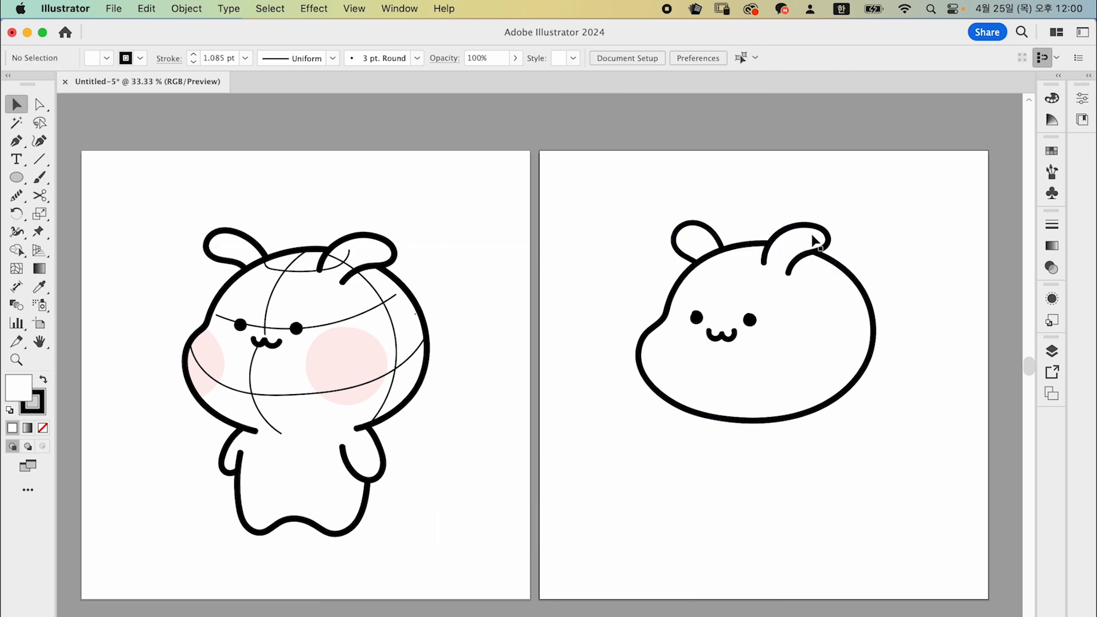
{"action": "left_click_drag", "start_coordinate": [799, 232], "coordinate": [807, 232]}
{"action": "left_click_drag", "start_coordinate": [799, 232], "coordinate": [807, 242]}
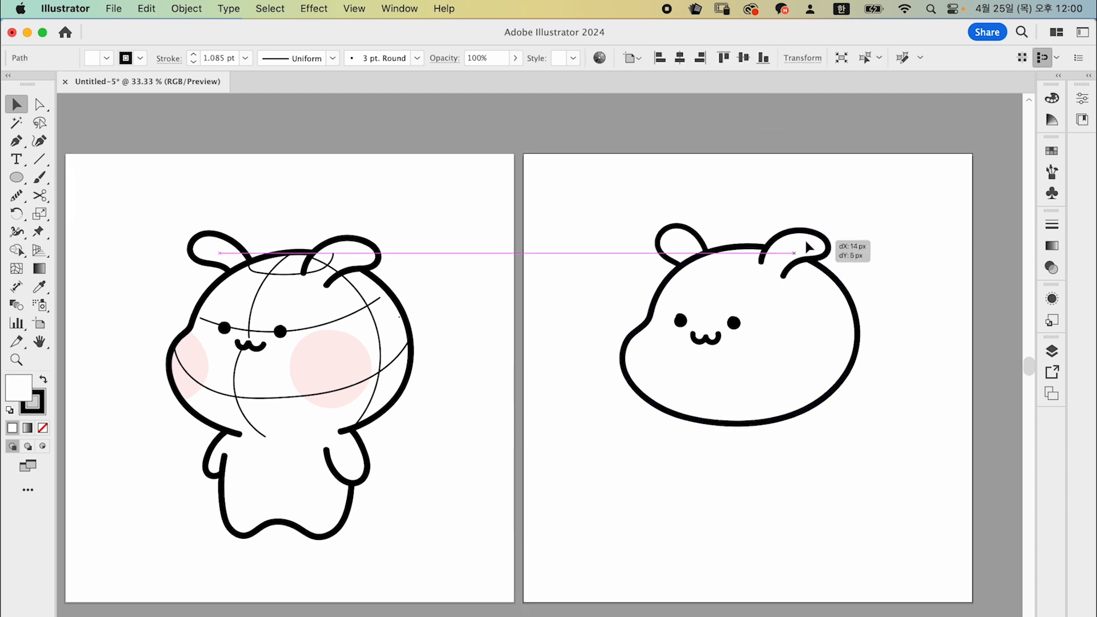
{"action": "left_click", "coordinate": [895, 358]}
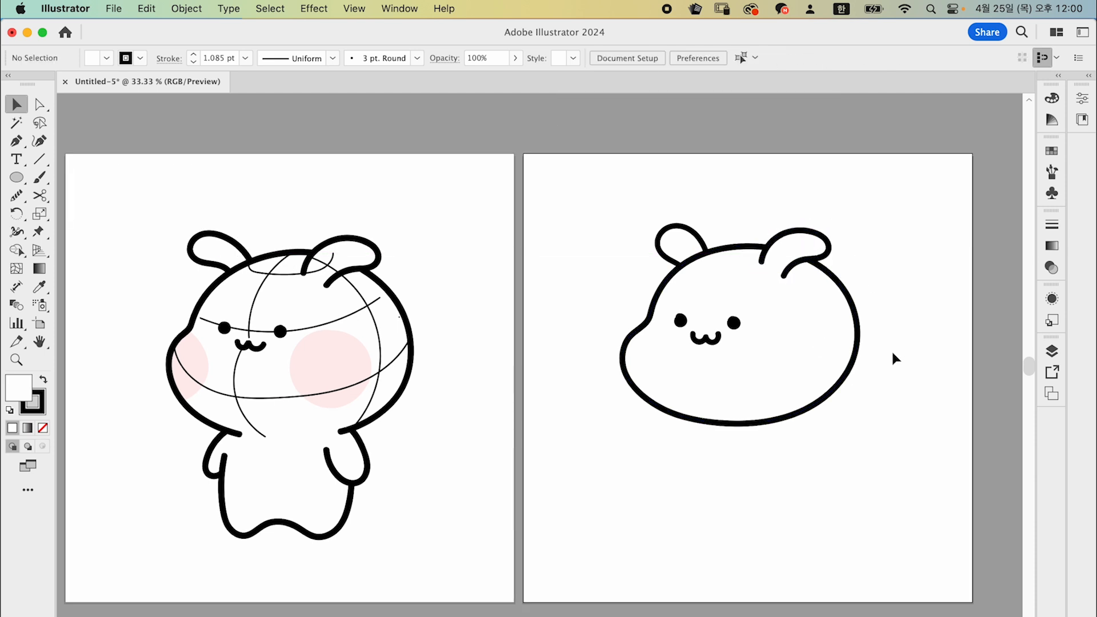
{"action": "scroll", "coordinate": [836, 316], "scroll_direction": "down", "scroll_amount": 2}
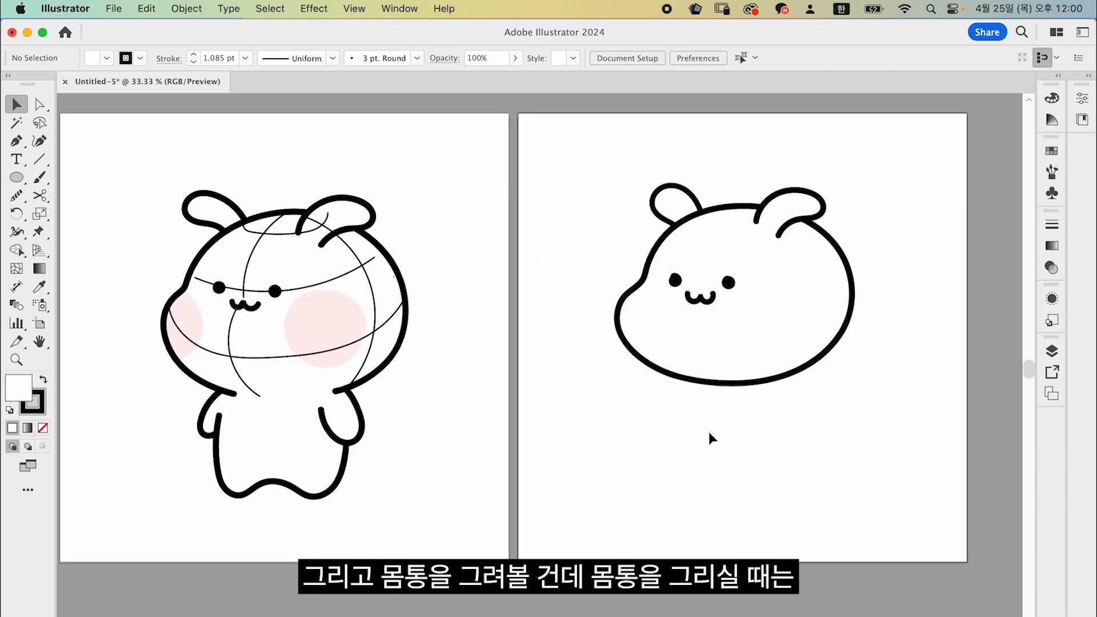
With the Paintbrush, sketch the chin curve, neck oval, spine, collarbone and right arm bone over the reference bunny
{"action": "key", "text": "b"}
{"action": "scroll", "coordinate": [397, 411], "scroll_direction": "left", "scroll_amount": 2}
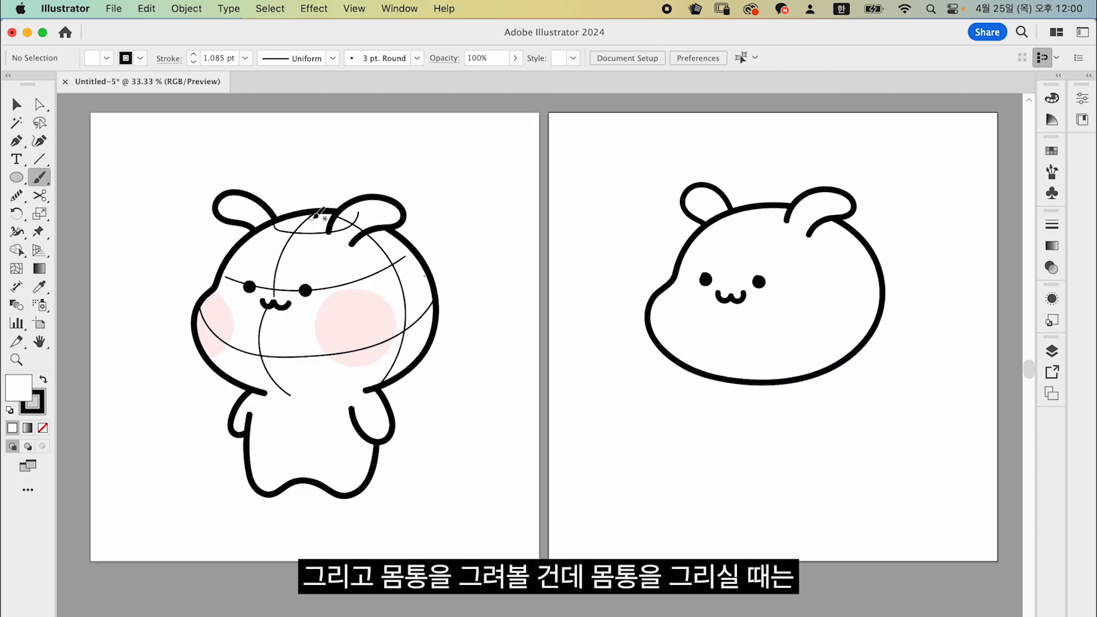
{"action": "left_click_drag", "start_coordinate": [271, 394], "coordinate": [369, 391]}
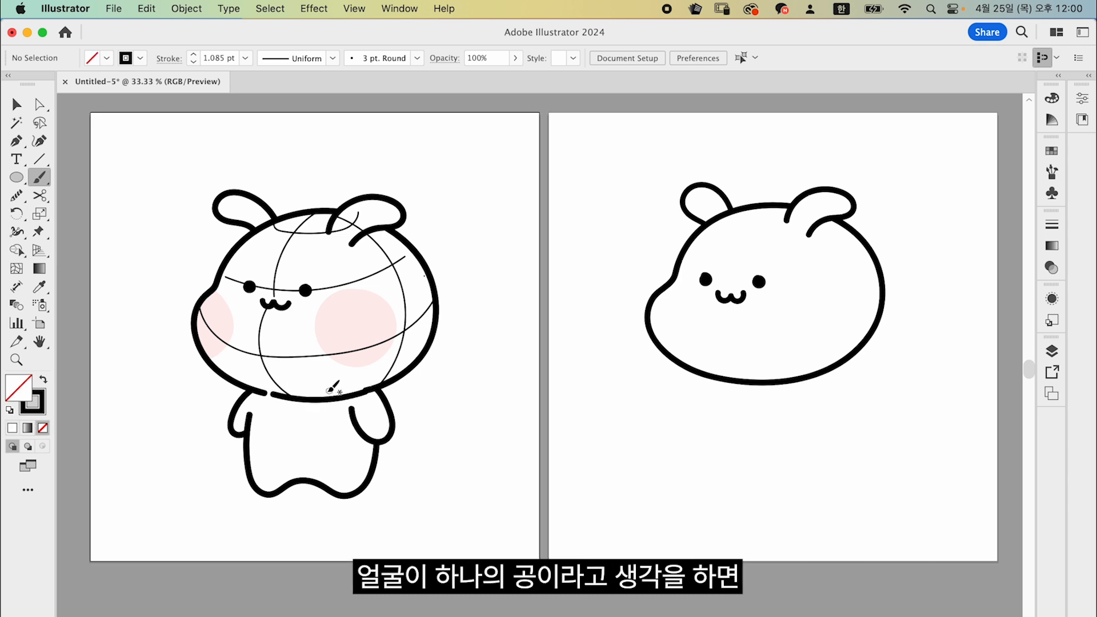
{"action": "key", "text": "super+z"}
{"action": "mouse_move", "coordinate": [276, 392]}
{"action": "left_mouse_down"}
{"action": "mouse_move", "coordinate": [330, 377]}
{"action": "mouse_move", "coordinate": [301, 378]}
{"action": "mouse_move", "coordinate": [318, 385]}
{"action": "mouse_move", "coordinate": [306, 384]}
{"action": "mouse_move", "coordinate": [295, 439]}
{"action": "mouse_move", "coordinate": [307, 479]}
{"action": "left_mouse_up"}
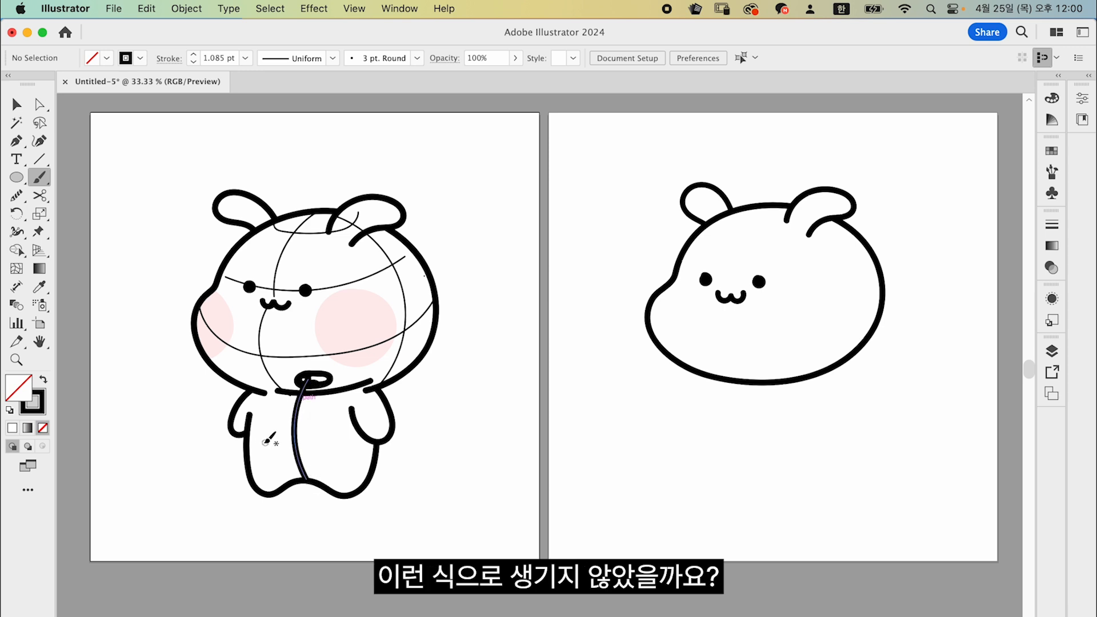
{"action": "left_click_drag", "start_coordinate": [273, 394], "coordinate": [349, 395]}
{"action": "left_click_drag", "start_coordinate": [356, 390], "coordinate": [377, 432]}
Try sketching the left arm bone, pelvis and leg bones over the reference bunny's body, and undo those strokes
{"action": "left_click_drag", "start_coordinate": [255, 393], "coordinate": [247, 415]}
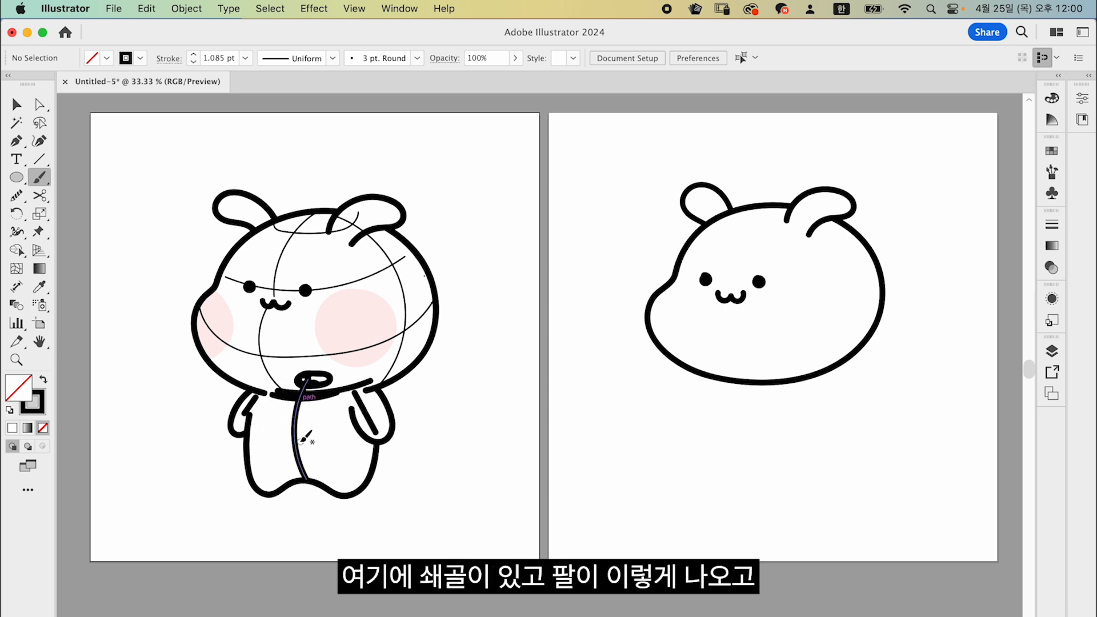
{"action": "mouse_move", "coordinate": [300, 439]}
{"action": "left_mouse_down"}
{"action": "mouse_move", "coordinate": [346, 428]}
{"action": "mouse_move", "coordinate": [311, 456]}
{"action": "mouse_move", "coordinate": [271, 454]}
{"action": "mouse_move", "coordinate": [316, 457]}
{"action": "mouse_move", "coordinate": [332, 436]}
{"action": "mouse_move", "coordinate": [351, 481]}
{"action": "left_mouse_up"}
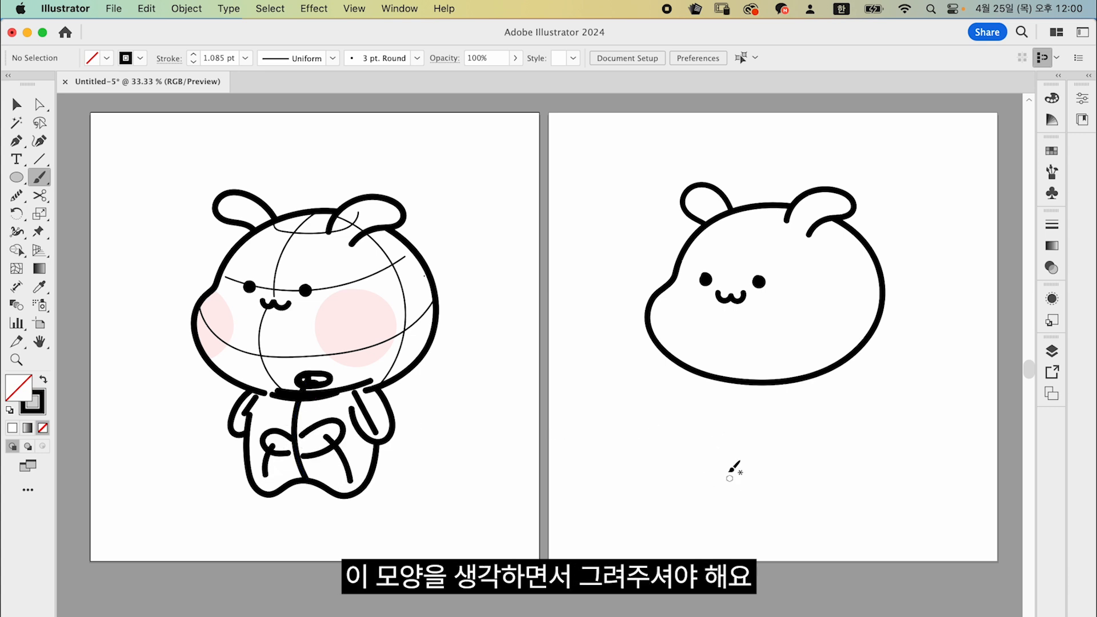
{"action": "key", "text": "super+z"}
{"action": "key", "text": "super+z"}
{"action": "key", "text": "super+z"}
{"action": "key", "text": "super+z"}
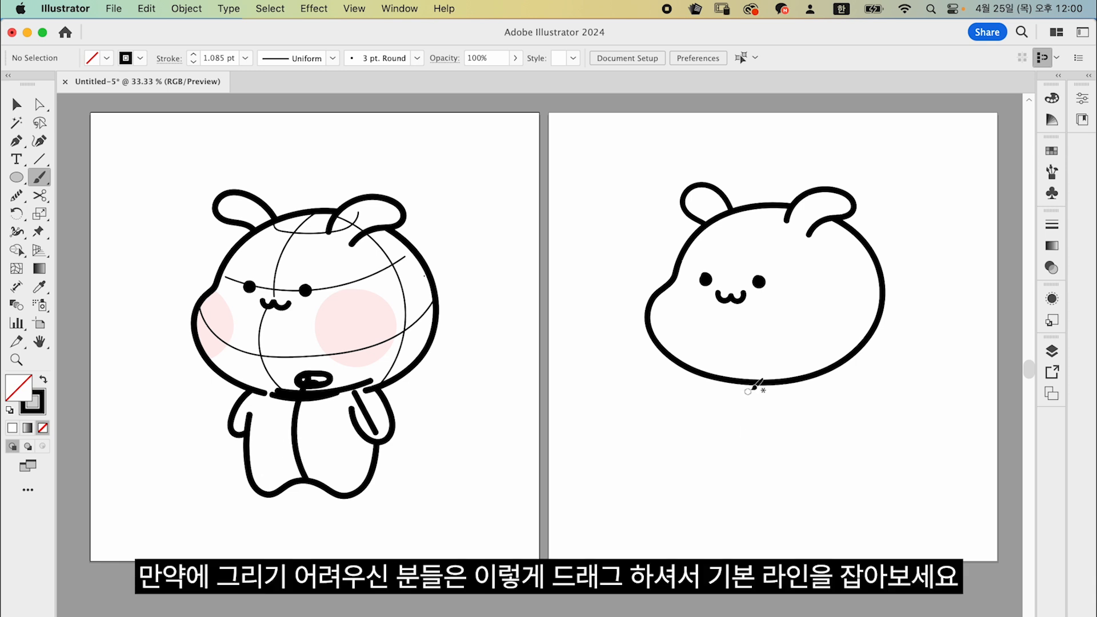
Sketch a skeleton under the new bunny's head with a neck oval, spine, pelvis, two legs, collarbone and both arms
{"action": "mouse_move", "coordinate": [773, 353]}
{"action": "left_mouse_down"}
{"action": "mouse_move", "coordinate": [748, 361]}
{"action": "mouse_move", "coordinate": [788, 373]}
{"action": "mouse_move", "coordinate": [792, 358]}
{"action": "mouse_move", "coordinate": [776, 352]}
{"action": "mouse_move", "coordinate": [760, 427]}
{"action": "mouse_move", "coordinate": [769, 469]}
{"action": "left_mouse_up"}
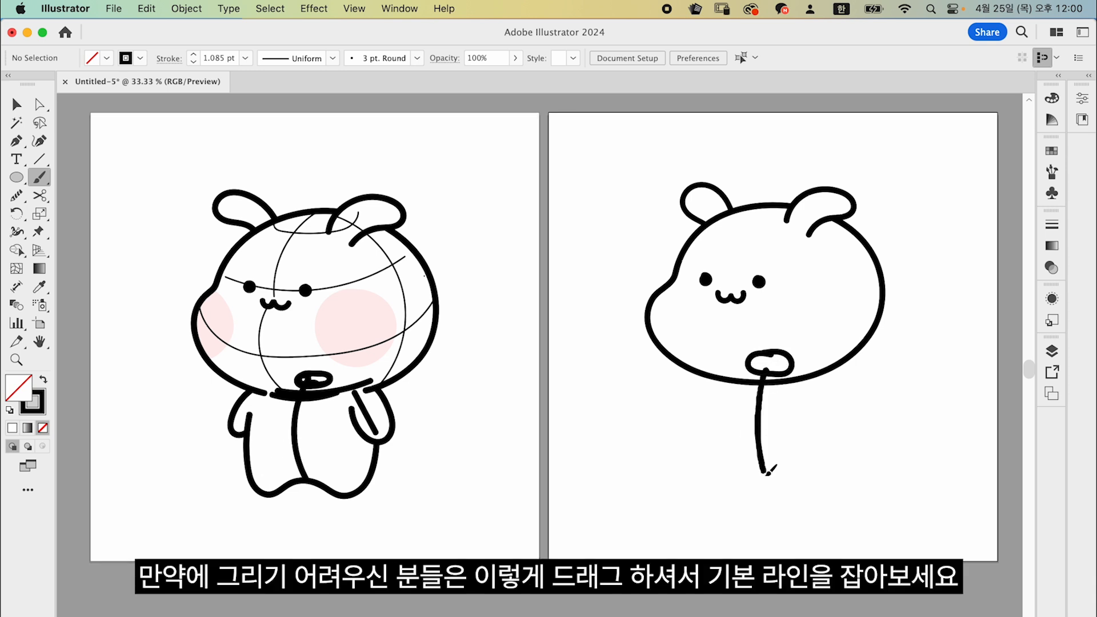
{"action": "key", "text": "super+z"}
{"action": "mouse_move", "coordinate": [769, 362]}
{"action": "left_mouse_down"}
{"action": "mouse_move", "coordinate": [762, 433]}
{"action": "mouse_move", "coordinate": [741, 410]}
{"action": "mouse_move", "coordinate": [718, 420]}
{"action": "mouse_move", "coordinate": [751, 429]}
{"action": "mouse_move", "coordinate": [814, 402]}
{"action": "mouse_move", "coordinate": [808, 427]}
{"action": "mouse_move", "coordinate": [749, 429]}
{"action": "mouse_move", "coordinate": [739, 483]}
{"action": "left_mouse_up"}
{"action": "left_click_drag", "start_coordinate": [794, 414], "coordinate": [800, 474]}
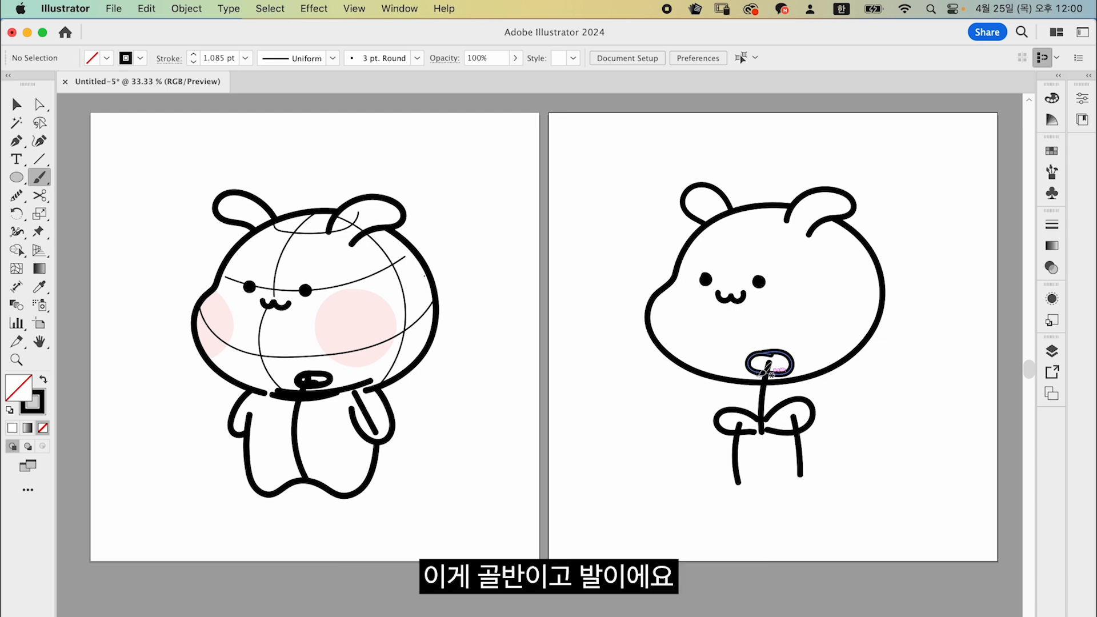
{"action": "left_click_drag", "start_coordinate": [719, 378], "coordinate": [820, 380]}
{"action": "left_click_drag", "start_coordinate": [714, 381], "coordinate": [703, 439]}
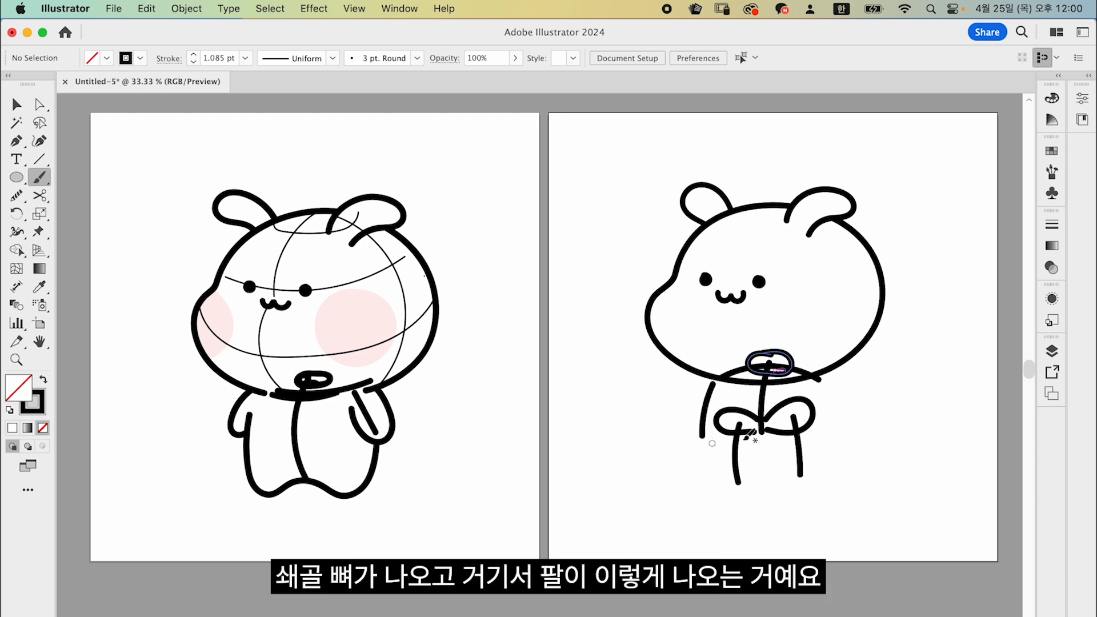
{"action": "left_click_drag", "start_coordinate": [825, 378], "coordinate": [839, 435]}
Select all the skeleton strokes below the head together and convert them into guides
{"action": "left_click_drag", "start_coordinate": [807, 482], "coordinate": [680, 348]}
{"action": "left_click", "coordinate": [883, 346], "text": "shift+super"}
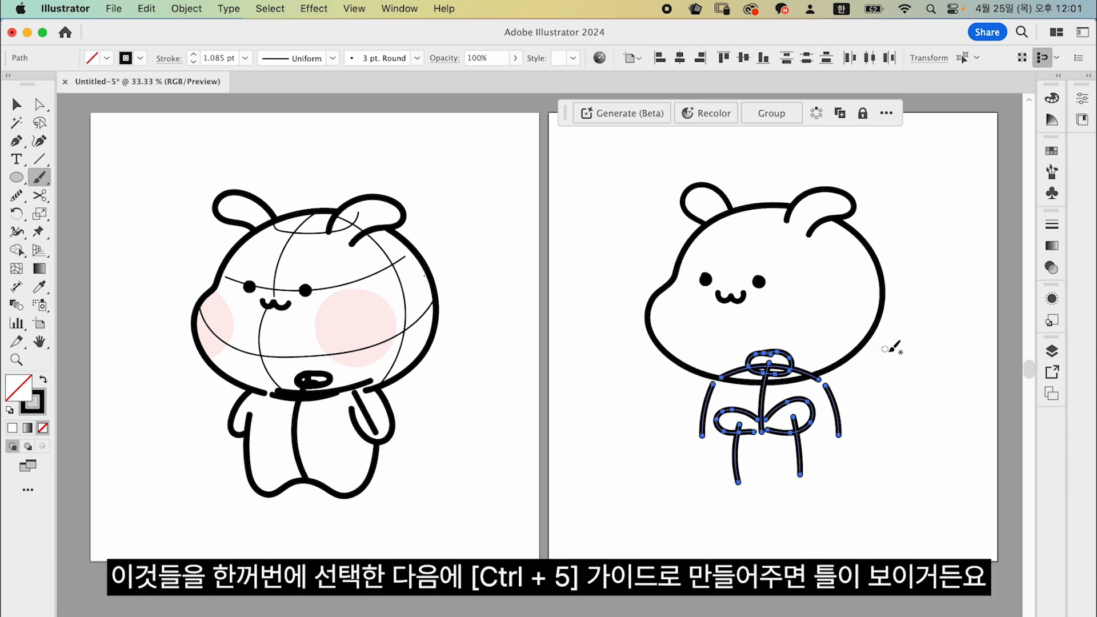
{"action": "key", "text": "super+5"}
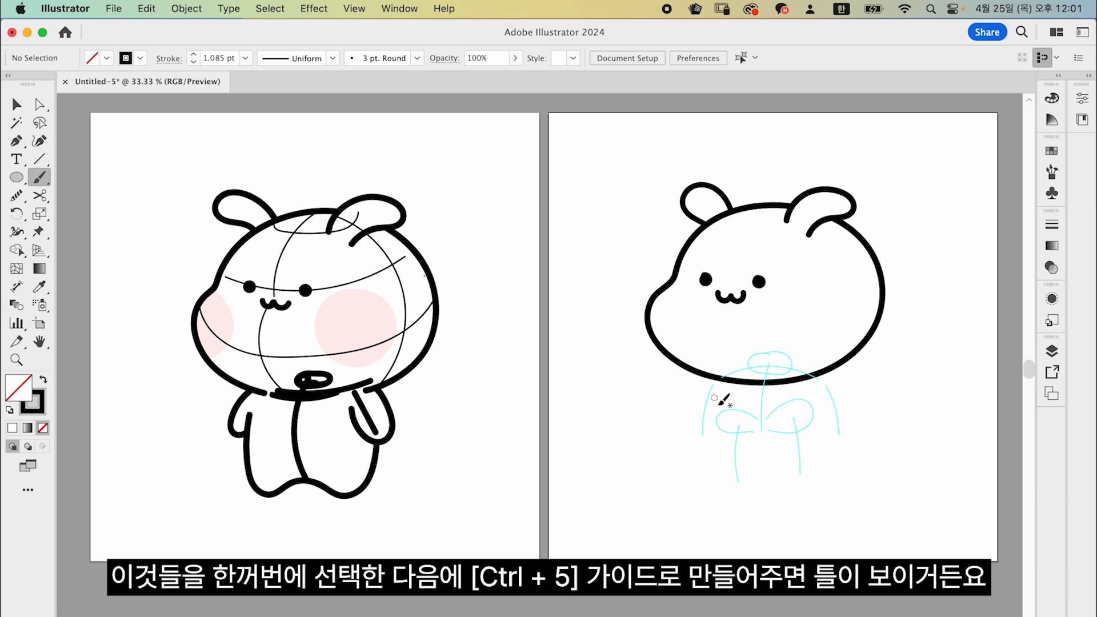
Paint the body outline with two short rounded legs around the guides, and add a left and a right arm hanging at the sides
{"action": "mouse_move", "coordinate": [709, 394]}
{"action": "left_mouse_down"}
{"action": "mouse_move", "coordinate": [725, 490]}
{"action": "mouse_move", "coordinate": [805, 491]}
{"action": "mouse_move", "coordinate": [830, 459]}
{"action": "mouse_move", "coordinate": [830, 389]}
{"action": "left_mouse_up"}
{"action": "mouse_move", "coordinate": [707, 363]}
{"action": "left_mouse_down"}
{"action": "mouse_move", "coordinate": [686, 424]}
{"action": "mouse_move", "coordinate": [702, 430]}
{"action": "left_mouse_up"}
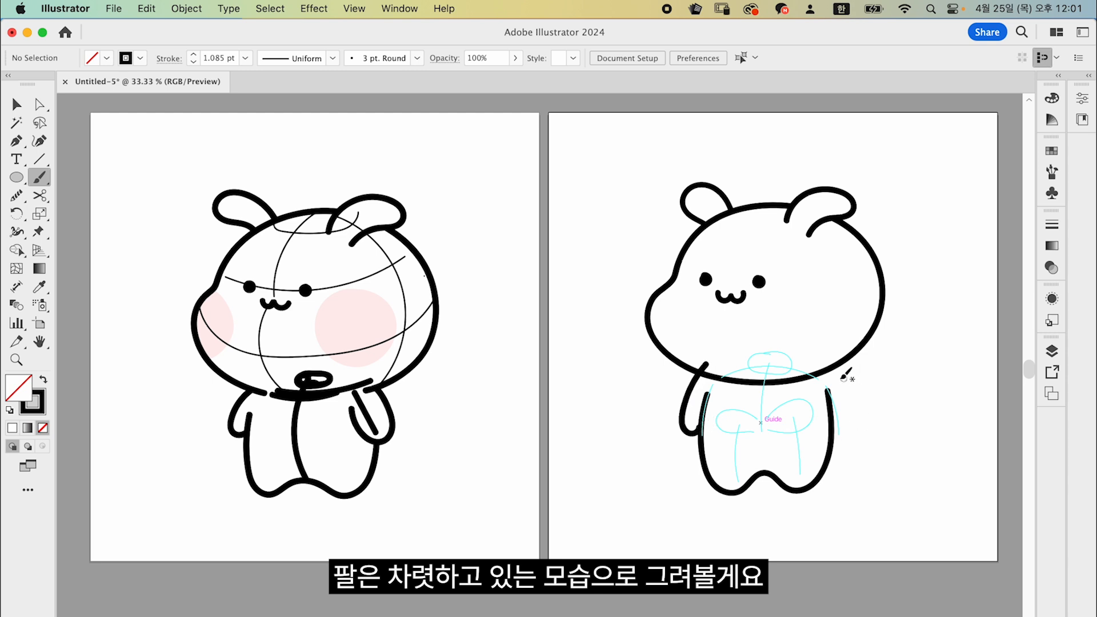
{"action": "mouse_move", "coordinate": [824, 360]}
{"action": "left_mouse_down"}
{"action": "mouse_move", "coordinate": [843, 414]}
{"action": "mouse_move", "coordinate": [828, 436]}
{"action": "mouse_move", "coordinate": [813, 399]}
{"action": "left_mouse_up"}
{"action": "key", "text": "super+z"}
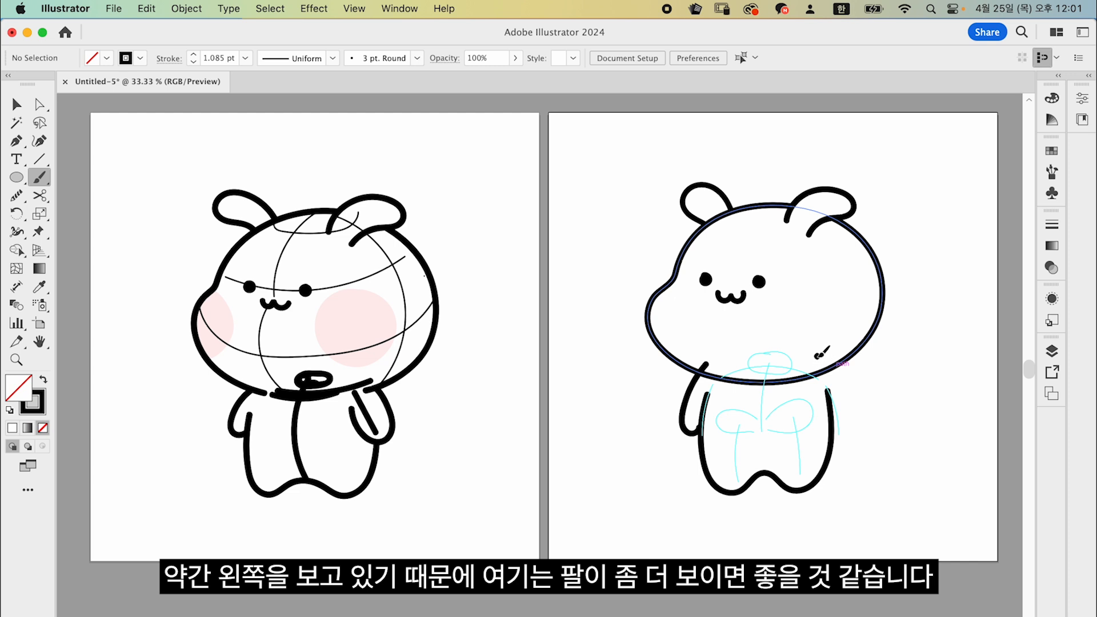
{"action": "mouse_move", "coordinate": [818, 356]}
{"action": "left_mouse_down"}
{"action": "mouse_move", "coordinate": [844, 399]}
{"action": "mouse_move", "coordinate": [838, 437]}
{"action": "mouse_move", "coordinate": [811, 391]}
{"action": "left_mouse_up"}
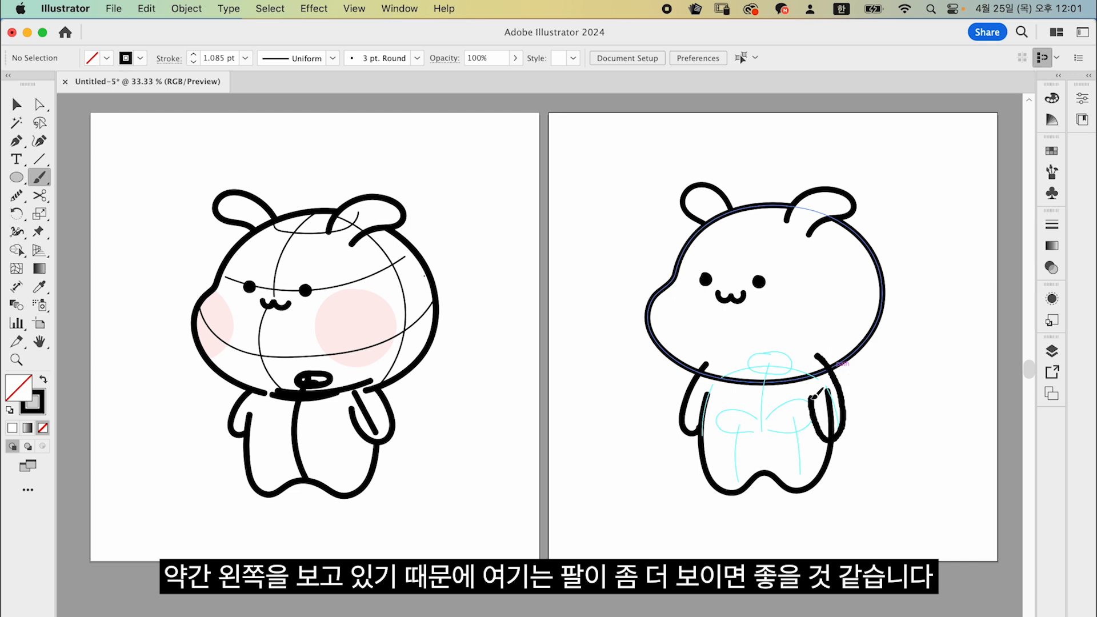
Select the body and both arms and copy the head's white fill and black outline onto them with the Eyedropper
{"action": "left_click_drag", "start_coordinate": [676, 397], "coordinate": [857, 506]}
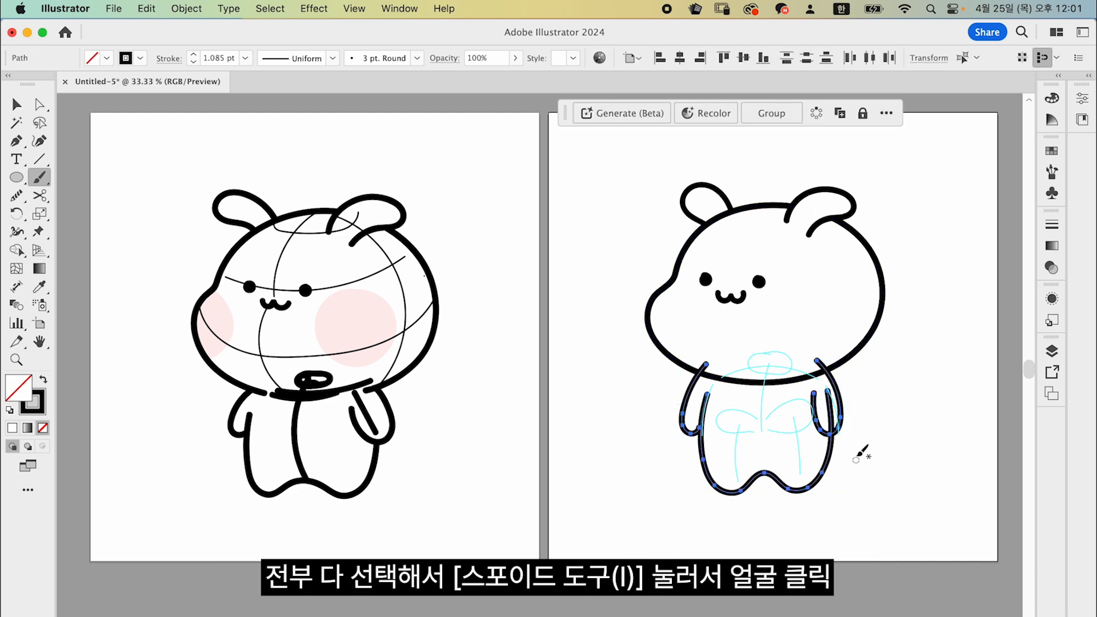
{"action": "key", "text": "i"}
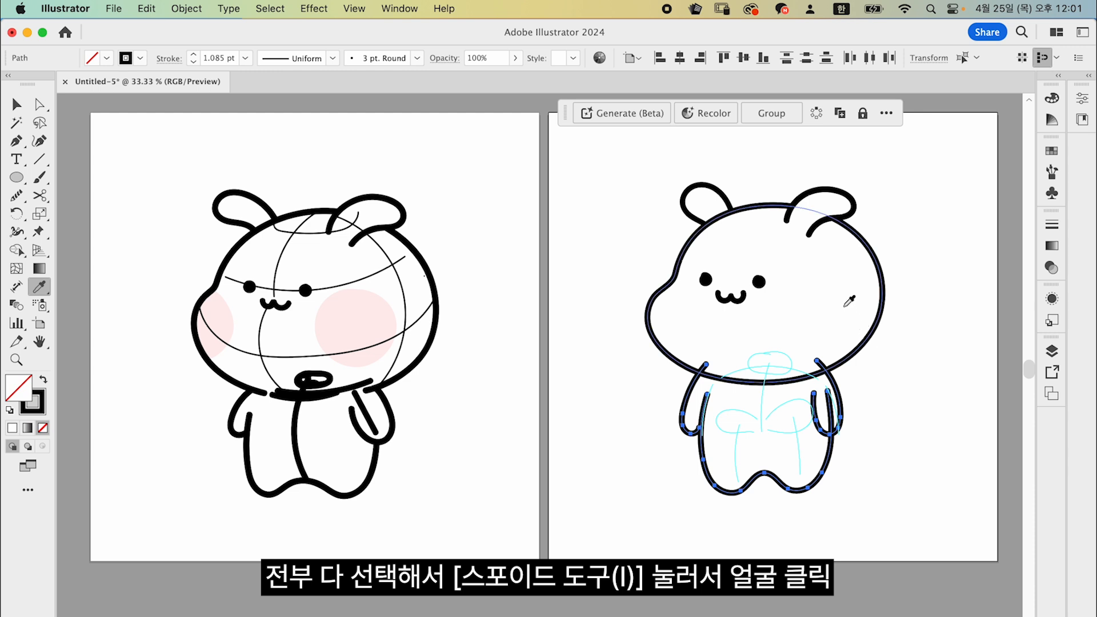
{"action": "left_click", "coordinate": [873, 313]}
{"action": "left_click", "coordinate": [850, 390], "text": "super"}
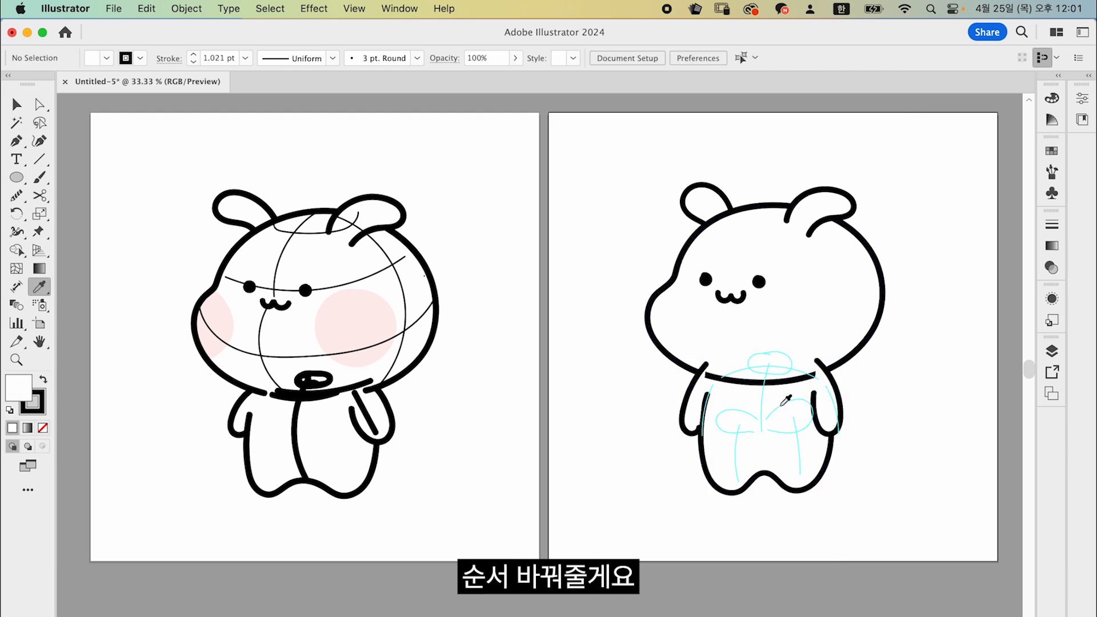
Send the selected body and arm shapes to the back, placing the left arm behind the head
{"action": "left_click_drag", "start_coordinate": [686, 407], "coordinate": [832, 423]}
{"action": "left_click_drag", "start_coordinate": [662, 400], "coordinate": [743, 460]}
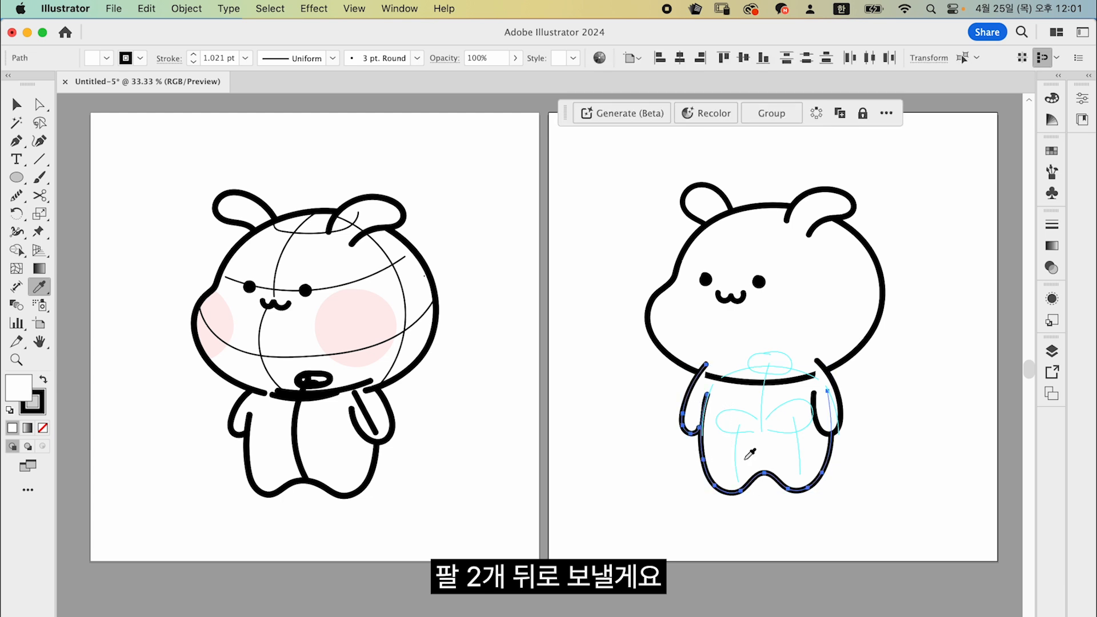
{"action": "key", "text": "super+shift+bracketleft"}
{"action": "key", "text": "super+shift+bracketleft"}
{"action": "left_click_drag", "start_coordinate": [866, 478], "coordinate": [658, 400]}
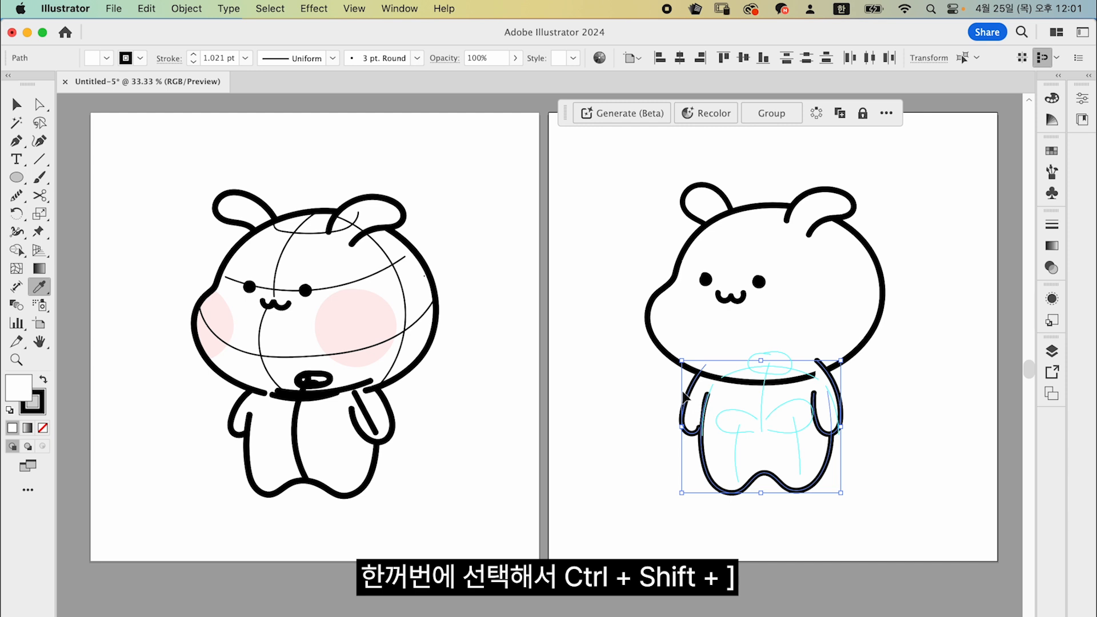
{"action": "key", "text": "super+shift+bracketleft"}
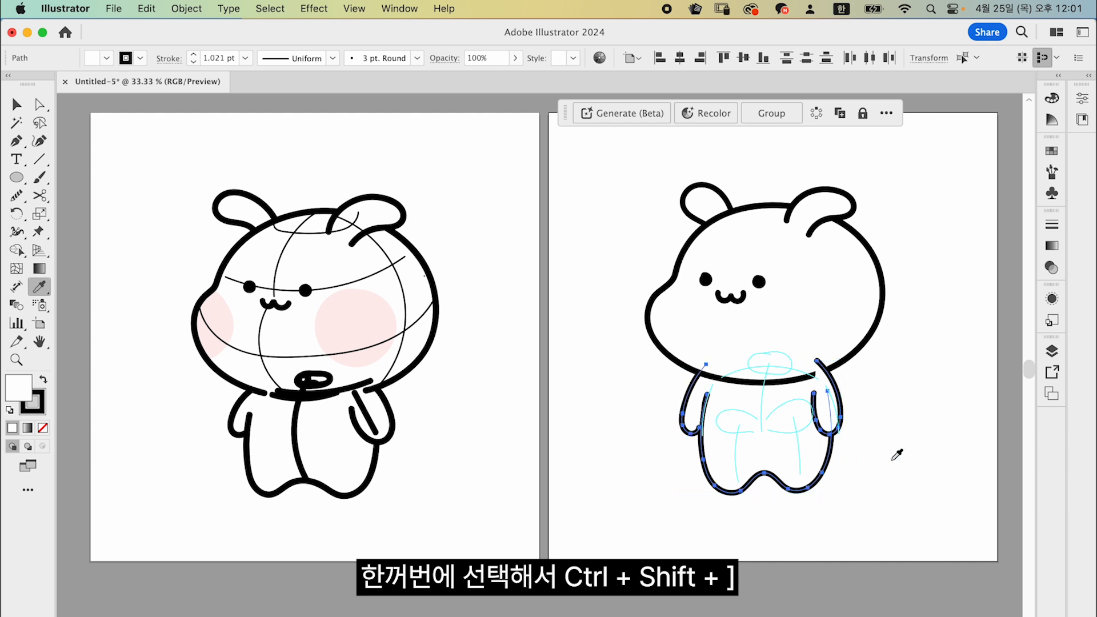
Select the body and right arm together and send them to the back, behind the head
{"action": "left_click_drag", "start_coordinate": [887, 493], "coordinate": [801, 418]}
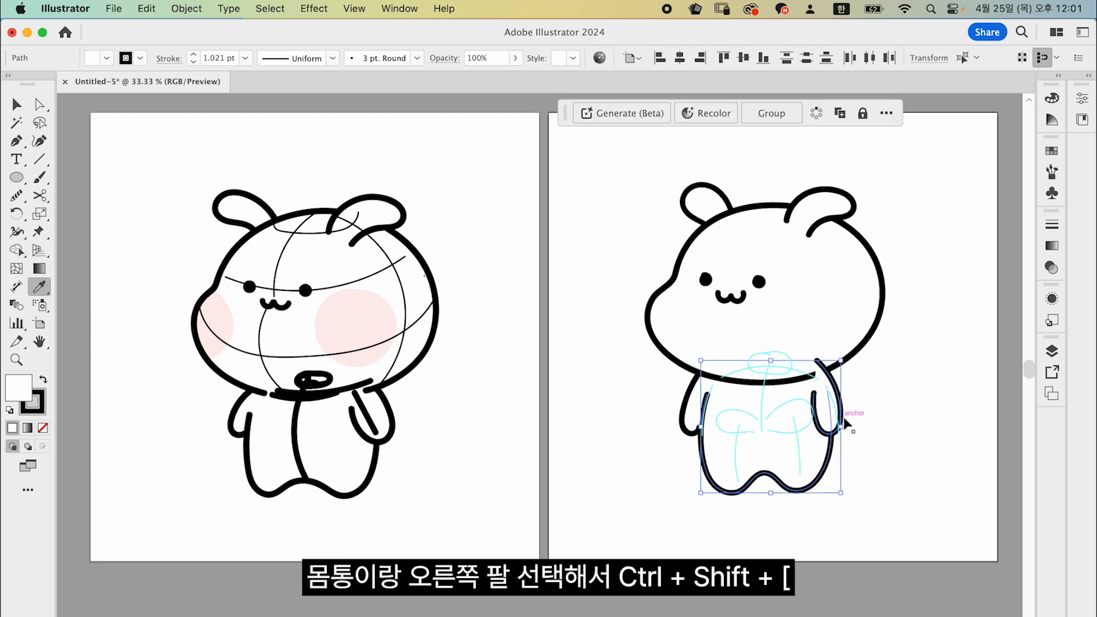
{"action": "key", "text": "super+shift+bracketleft"}
{"action": "left_click", "coordinate": [820, 550]}
Hide the skeleton guides on the second artboard
{"action": "key", "text": "super+equal"}
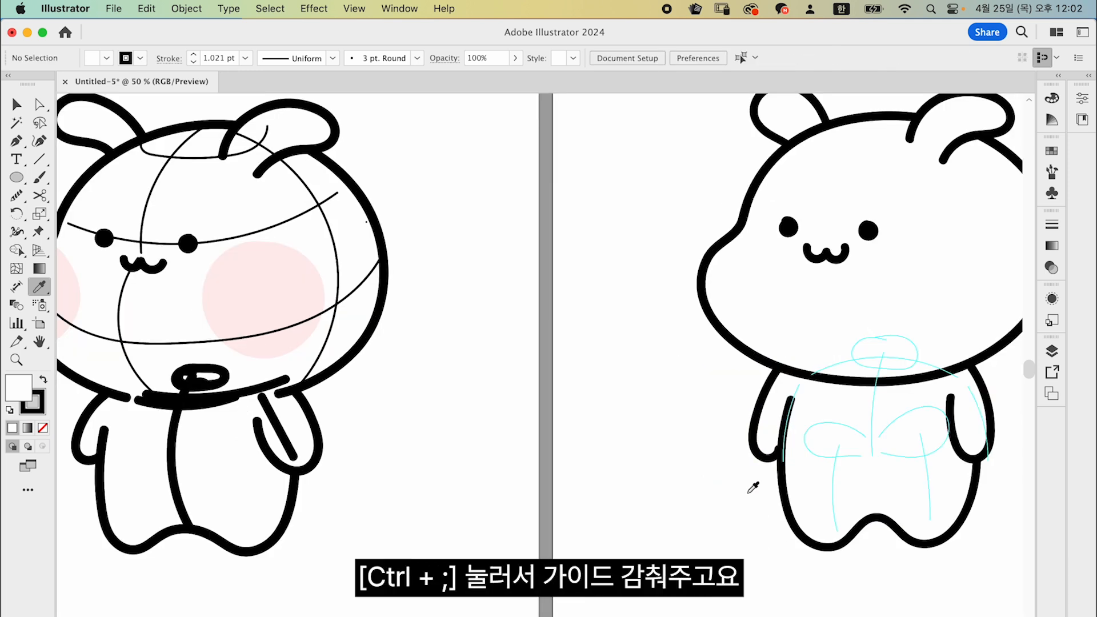
{"action": "key", "text": "super+semicolon"}
{"action": "key", "text": "super+semicolon"}
{"action": "key", "text": "super+semicolon"}
{"action": "left_click_drag", "start_coordinate": [527, 441], "coordinate": [346, 466]}
Shift the end of the left arm slightly toward the body with Direct Selection, and enlarge the right arm slightly
{"action": "key", "text": "a"}
{"action": "left_click_drag", "start_coordinate": [598, 473], "coordinate": [607, 469]}
{"action": "key", "text": "v"}
{"action": "left_click", "coordinate": [806, 435]}
{"action": "left_click_drag", "start_coordinate": [808, 428], "coordinate": [822, 427]}
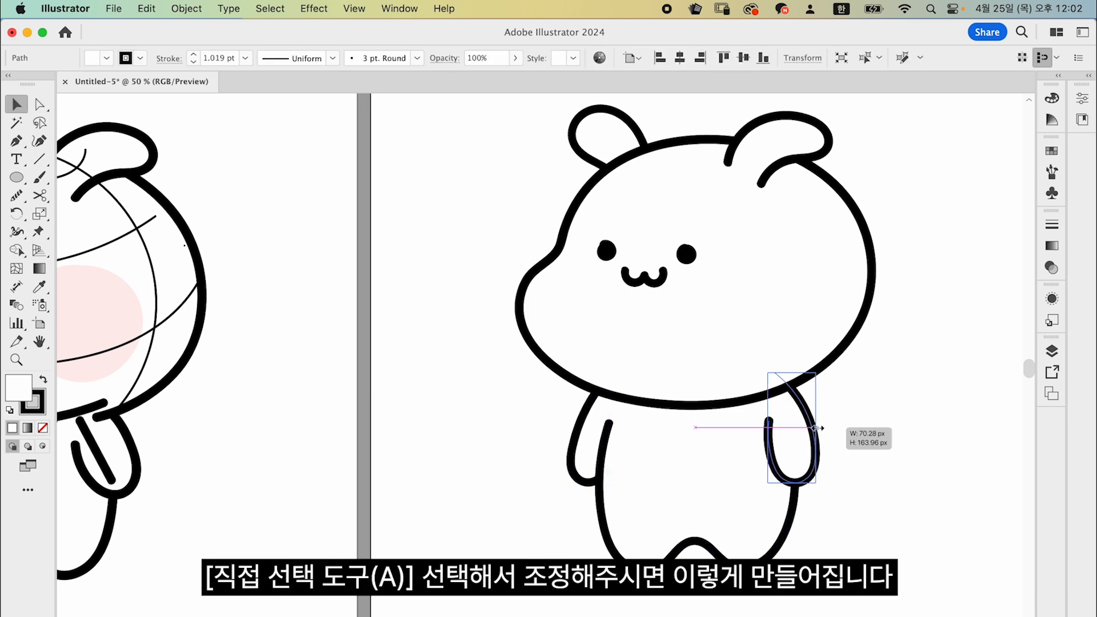
{"action": "left_click", "coordinate": [878, 474]}
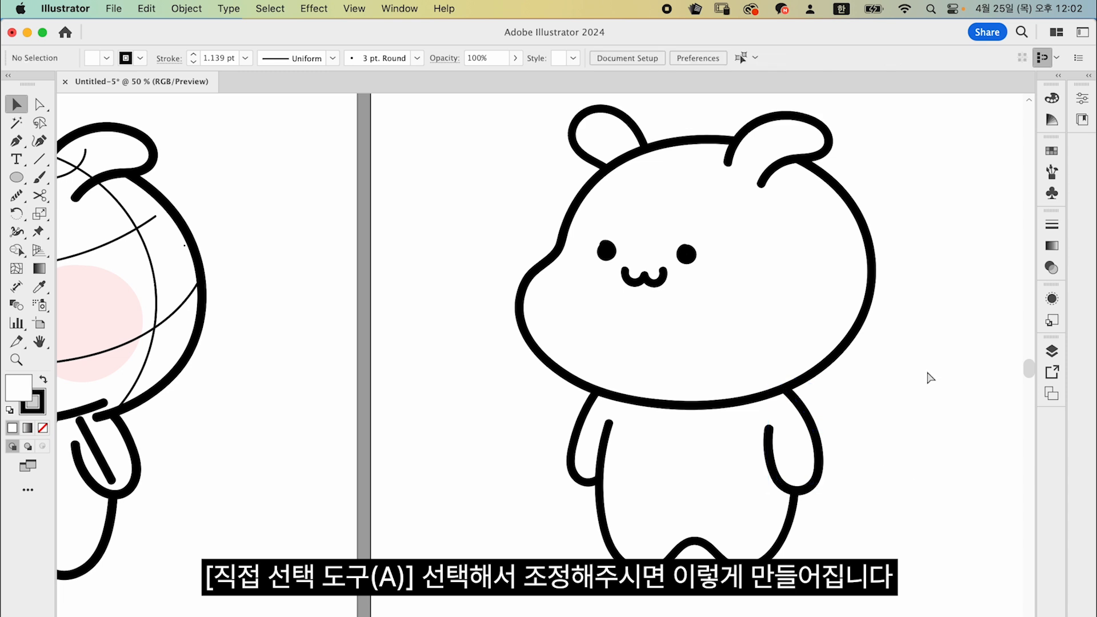
Cut the head outline with the Scissors tool at two chin points, one near the top of each arm
{"action": "key", "text": "super+minus"}
{"action": "key", "text": "super+plus"}
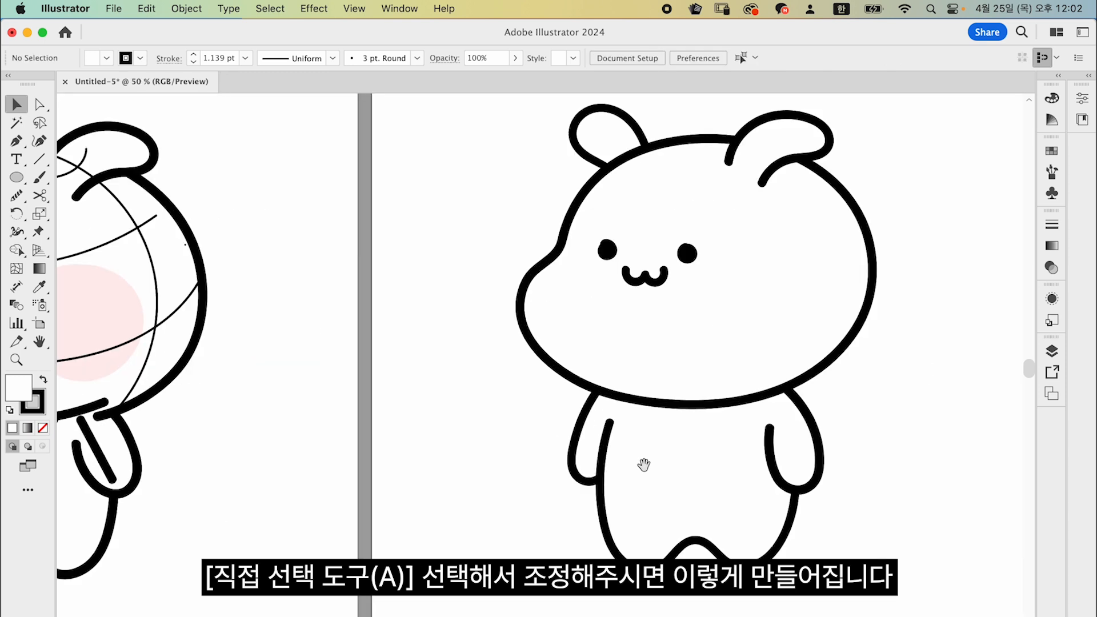
{"action": "left_click_drag", "start_coordinate": [645, 461], "coordinate": [623, 498]}
{"action": "left_click", "coordinate": [645, 440]}
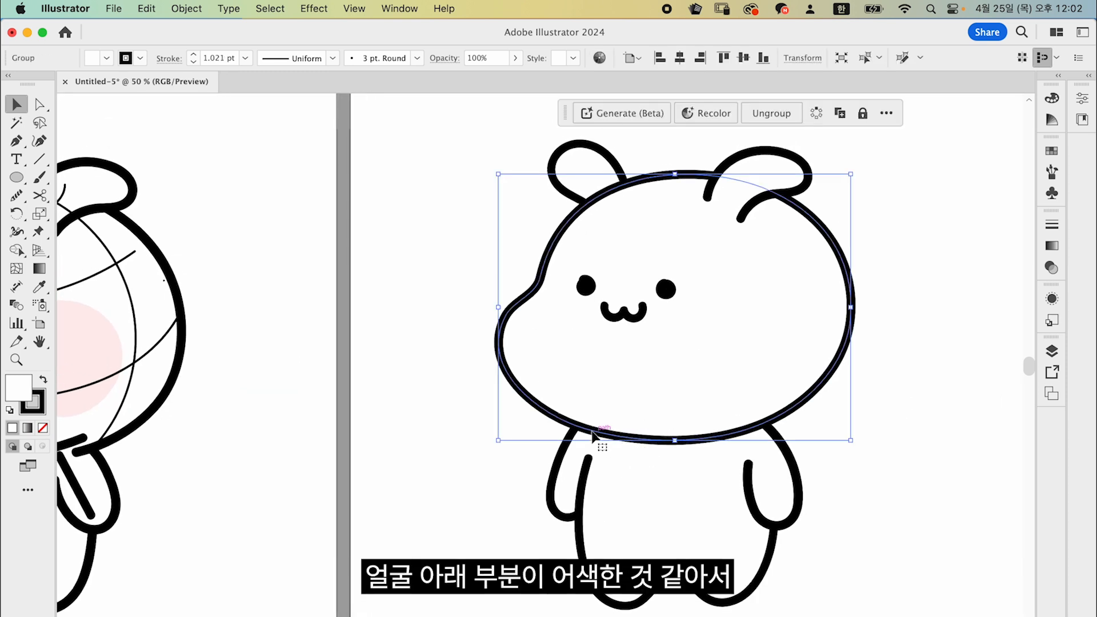
{"action": "key", "text": "c"}
{"action": "left_click", "coordinate": [602, 434]}
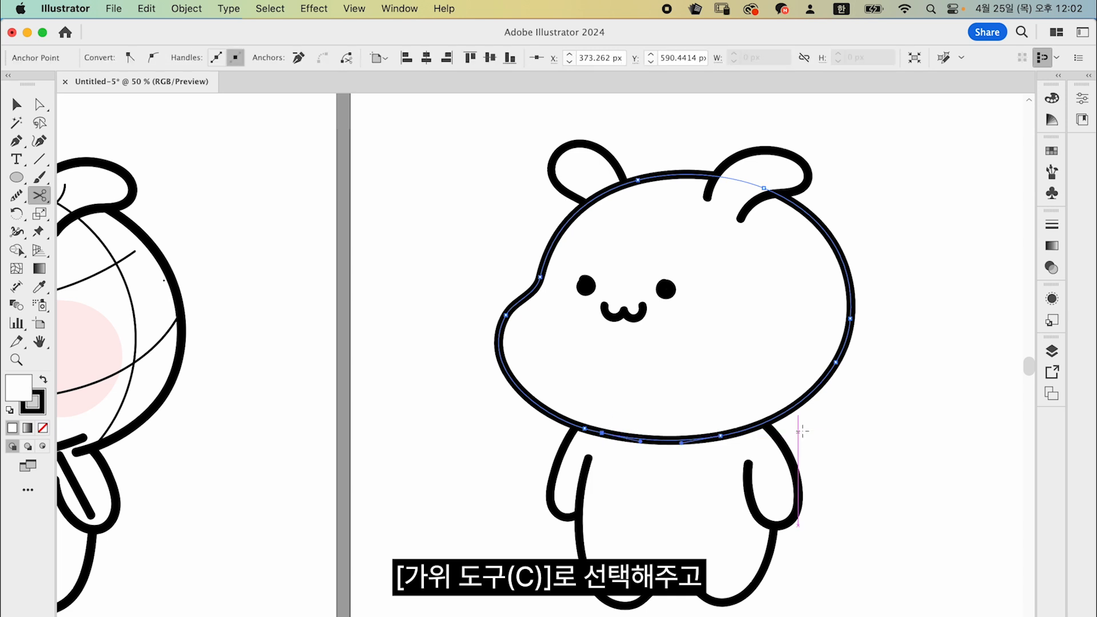
{"action": "left_click", "coordinate": [753, 426]}
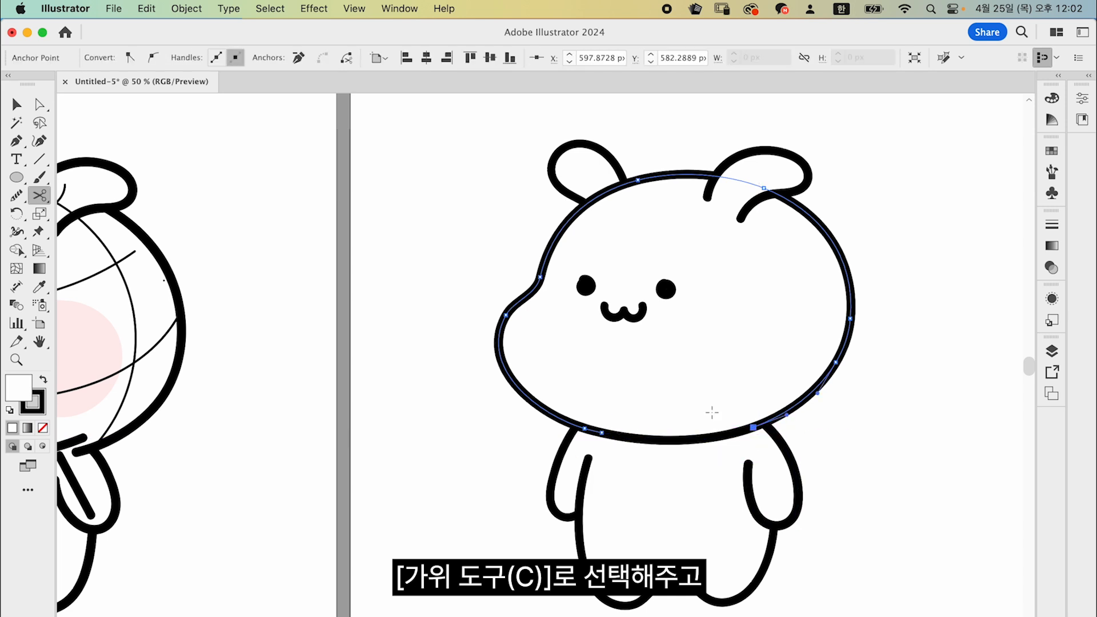
Delete the chin segment between the two cuts, including its leftover piece, to open the head into the body
{"action": "key", "text": "a"}
{"action": "left_click", "coordinate": [683, 440]}
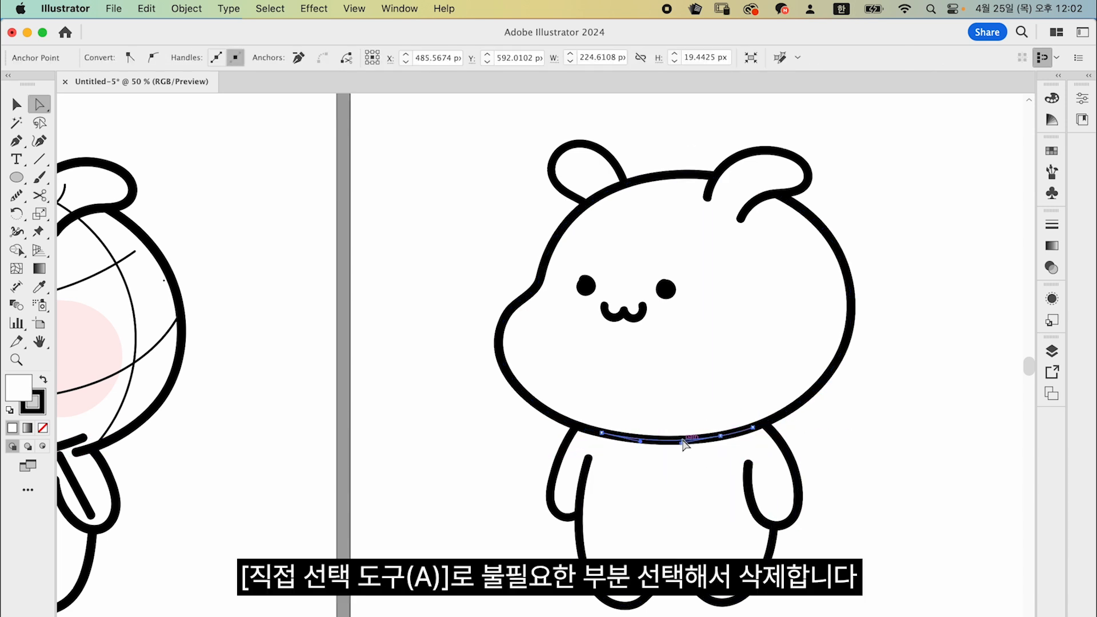
{"action": "key", "text": "Delete"}
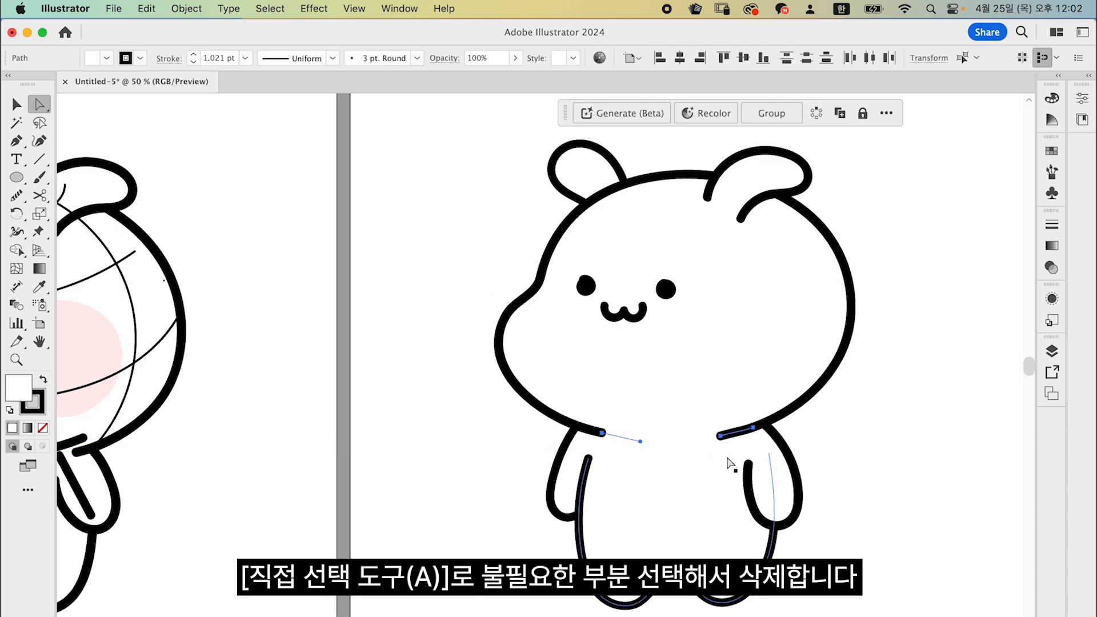
{"action": "key", "text": "Delete"}
Nudge the left arm slightly to the right, closer to the body, and deselect it
{"action": "key", "text": "v"}
{"action": "left_click_drag", "start_coordinate": [568, 484], "coordinate": [572, 483]}
{"action": "left_click", "coordinate": [922, 494]}
{"action": "left_click_drag", "start_coordinate": [871, 490], "coordinate": [868, 502]}
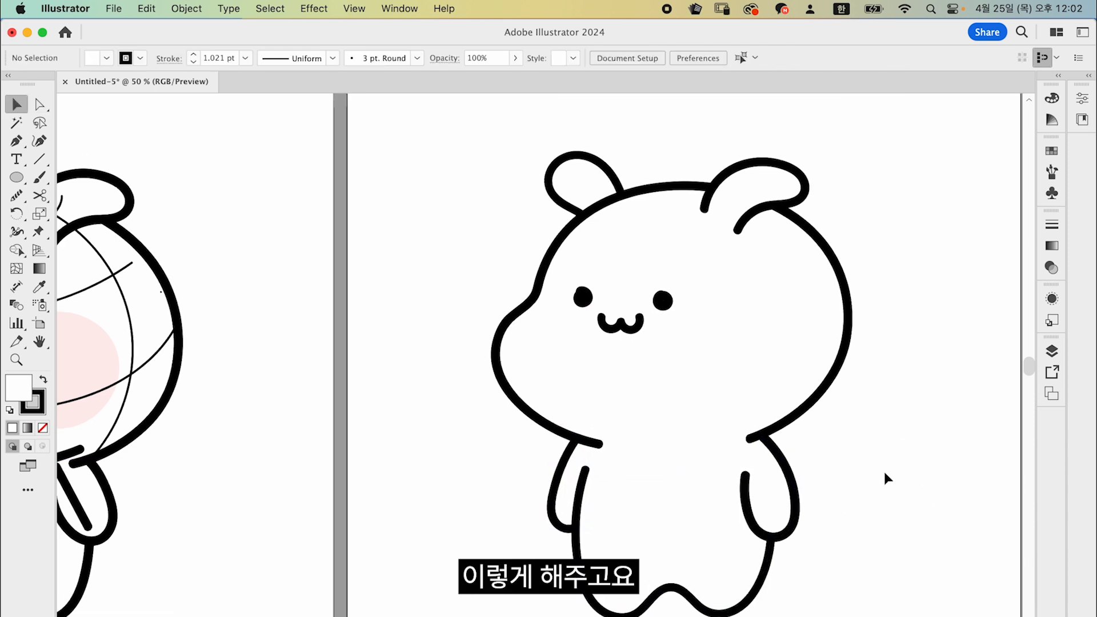
Switch to the Blob Brush and enlarge its tip several times to roughly the size of a cheek blush
{"action": "left_click", "coordinate": [40, 182]}
{"action": "mouse_move", "coordinate": [40, 182]}
{"action": "left_mouse_down"}
{"action": "mouse_move", "coordinate": [81, 182]}
{"action": "mouse_move", "coordinate": [86, 196]}
{"action": "left_mouse_up"}
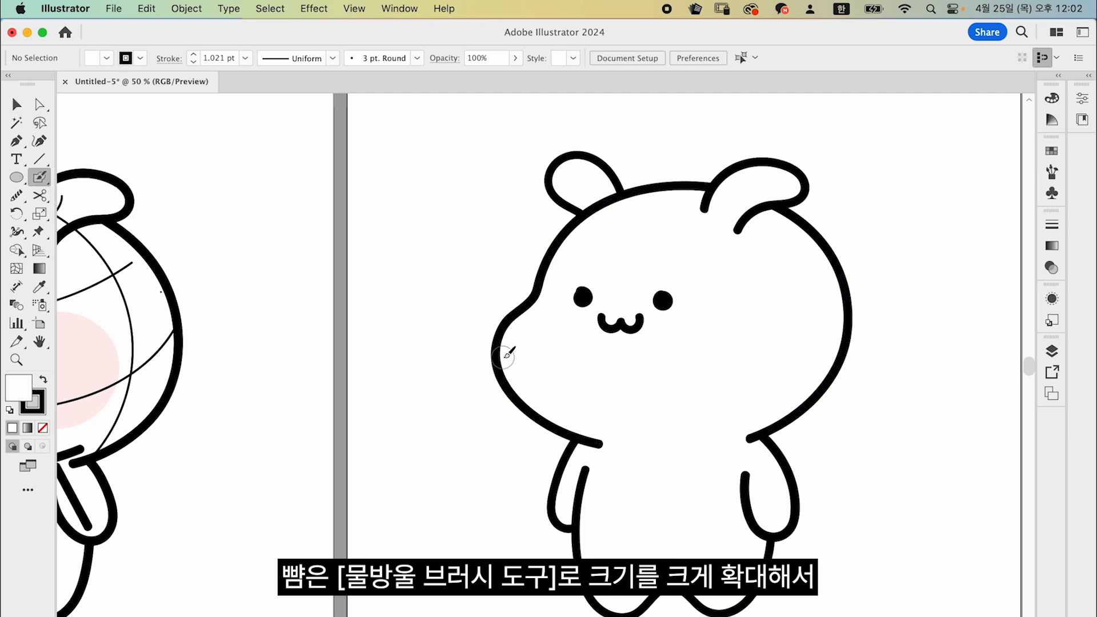
{"action": "key", "text": "bracketright"}
{"action": "key", "text": "bracketright"}
{"action": "key", "text": "bracketright"}
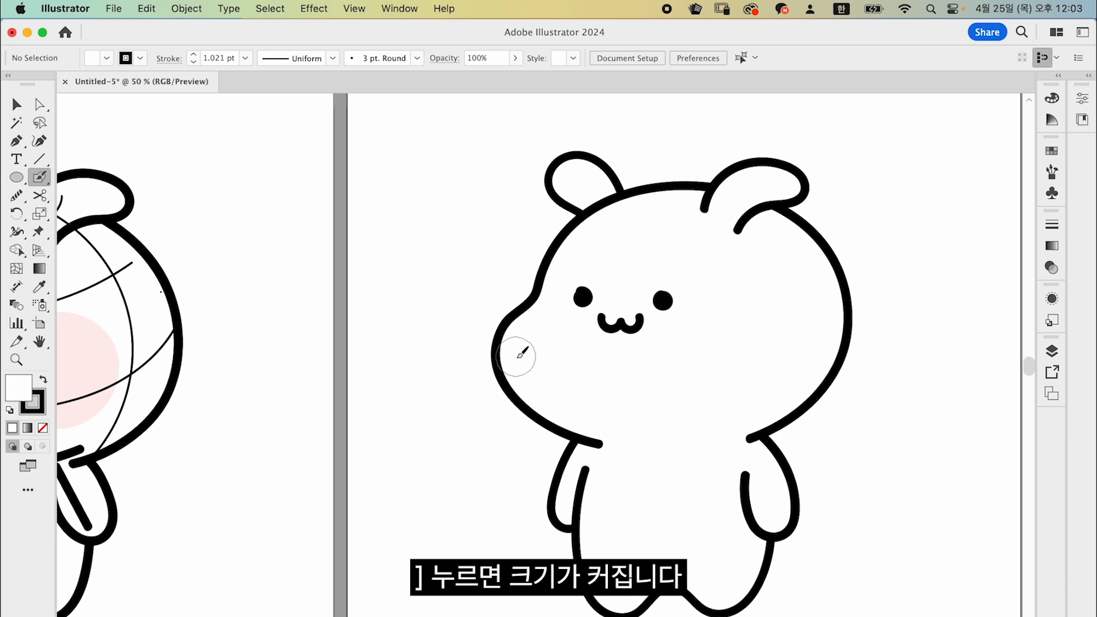
{"action": "key", "text": "bracketright"}
{"action": "key", "text": "bracketright"}
{"action": "key", "text": "bracketright"}
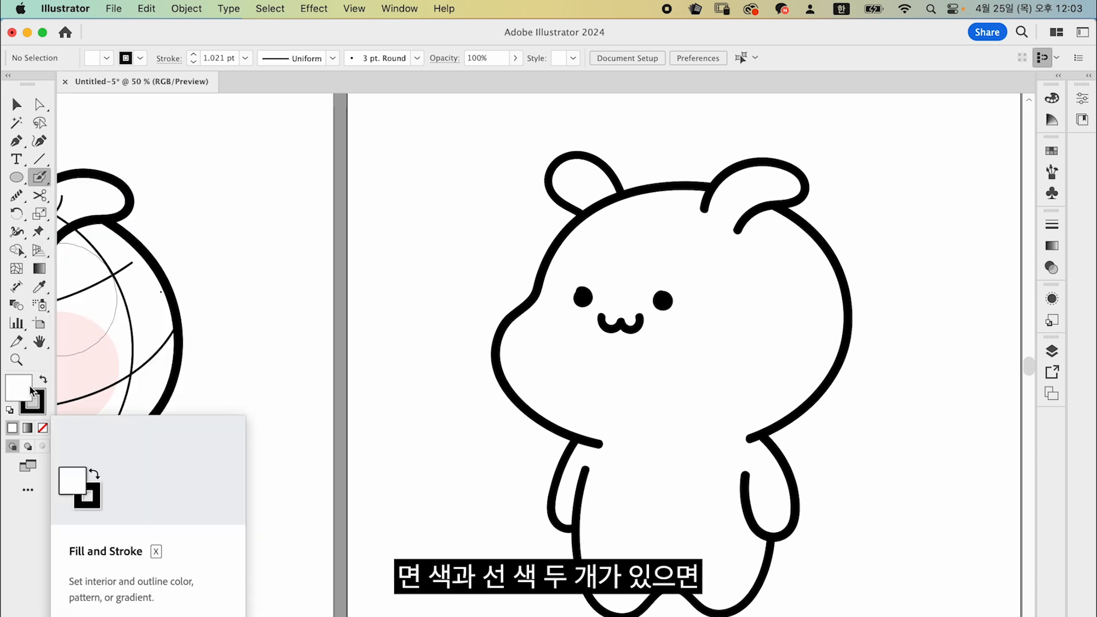
Set the brush colours to no fill and a pink swatch for the stroke
{"action": "left_click", "coordinate": [106, 58]}
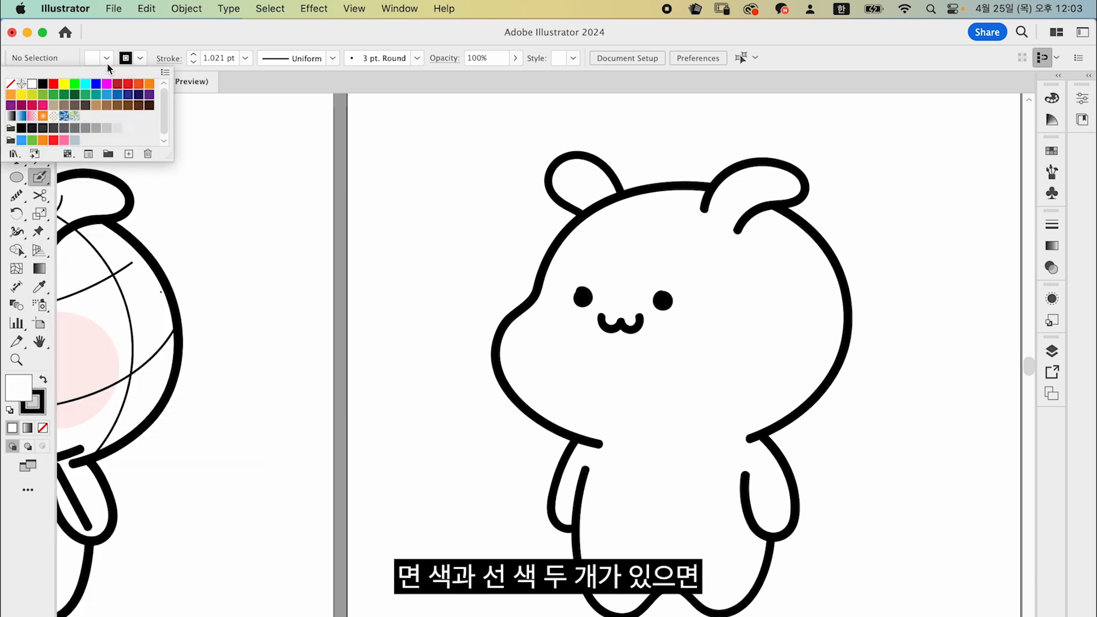
{"action": "left_click", "coordinate": [10, 83]}
{"action": "left_click", "coordinate": [140, 57]}
{"action": "left_click", "coordinate": [140, 58]}
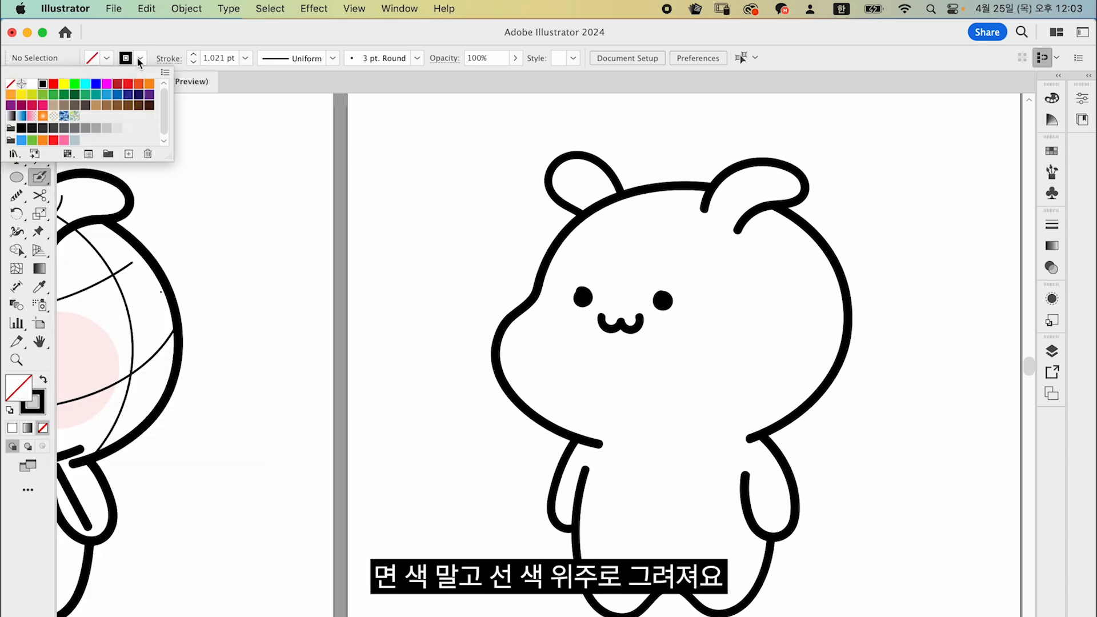
{"action": "left_click", "coordinate": [64, 140]}
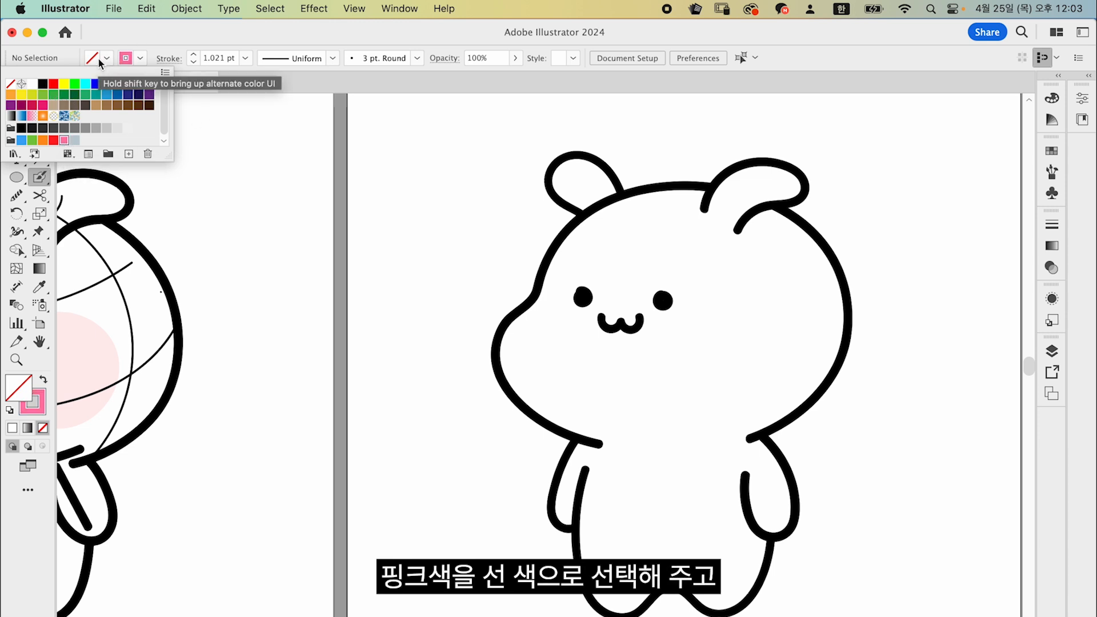
{"action": "left_click", "coordinate": [461, 355]}
Stamp one large round pink blush over the left cheek bulge and another on the right cheek
{"action": "left_click", "coordinate": [502, 354]}
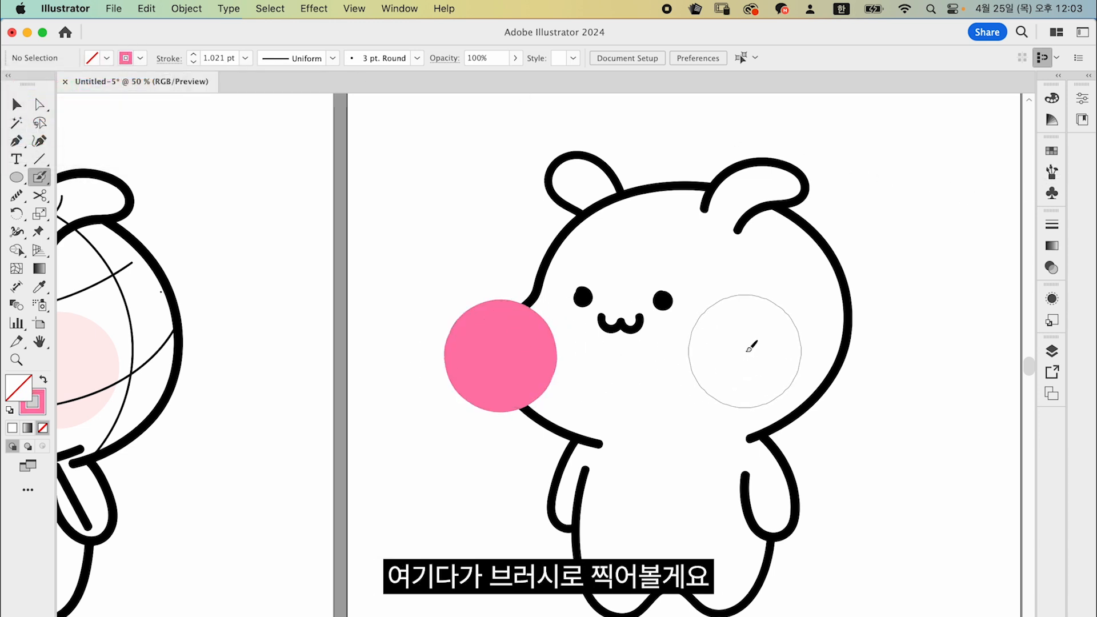
{"action": "left_click", "coordinate": [731, 345]}
{"action": "key", "text": "v"}
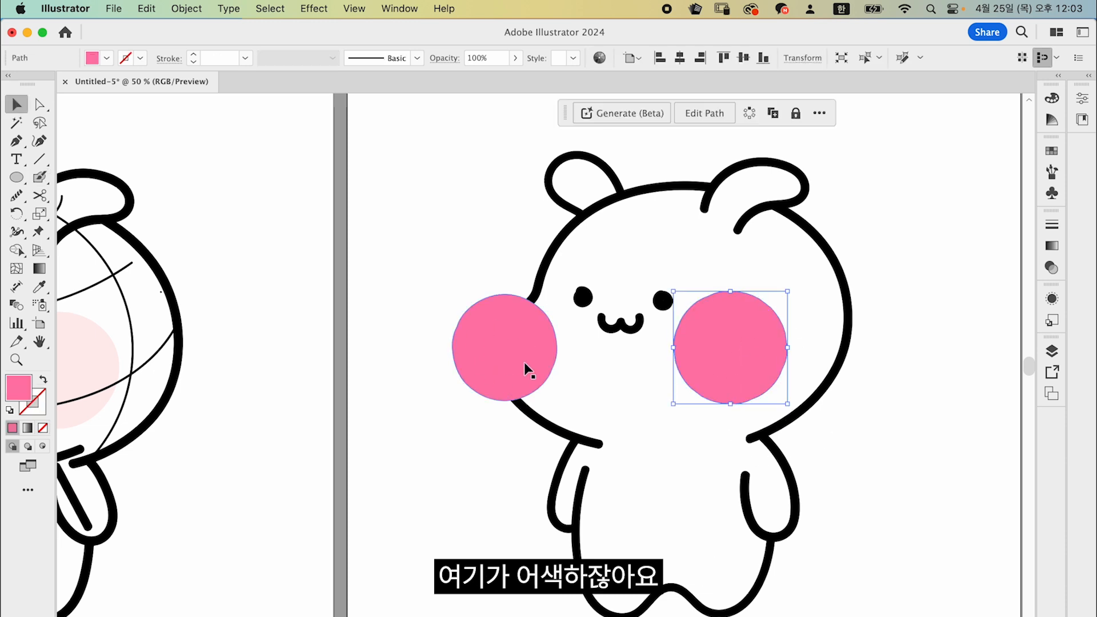
Trim the part of the left blush that sticks out past the face, using Shape Builder on the blush and head outline
{"action": "left_click_drag", "start_coordinate": [407, 329], "coordinate": [507, 358]}
{"action": "left_click", "coordinate": [481, 269]}
{"action": "left_click", "coordinate": [520, 351]}
{"action": "left_click_drag", "start_coordinate": [544, 384], "coordinate": [577, 384]}
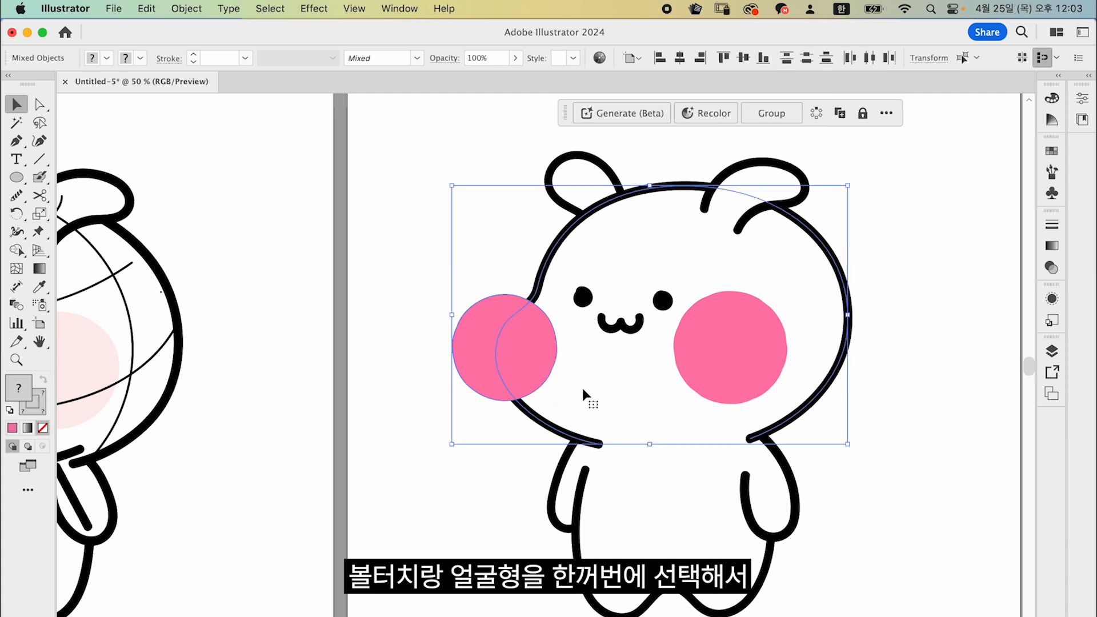
{"action": "key", "text": "shift+m"}
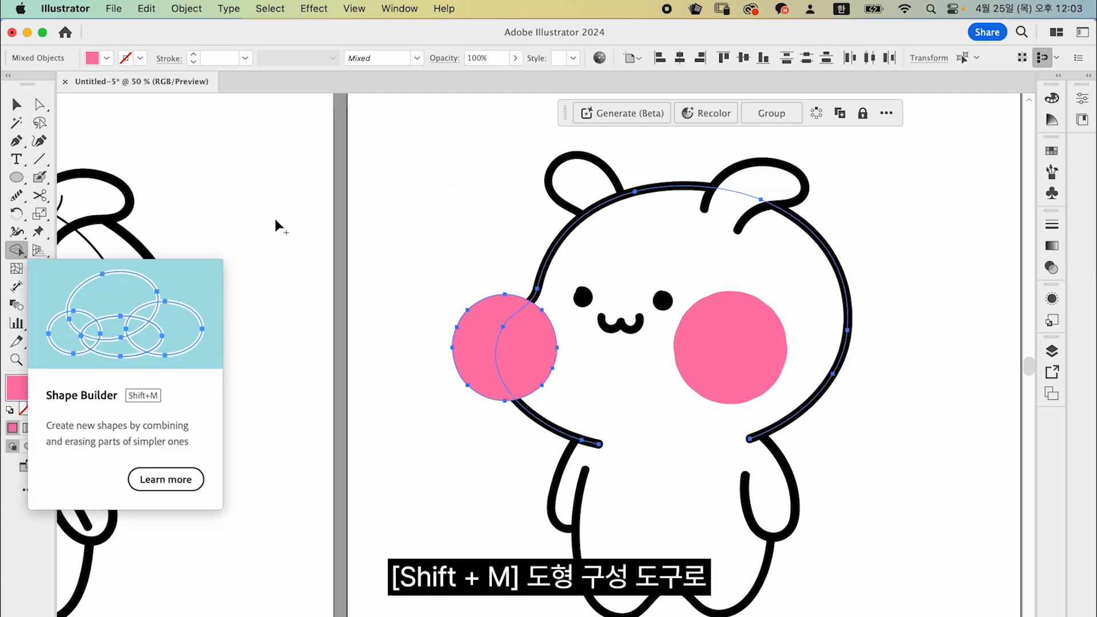
{"action": "left_click", "coordinate": [473, 341], "text": "alt"}
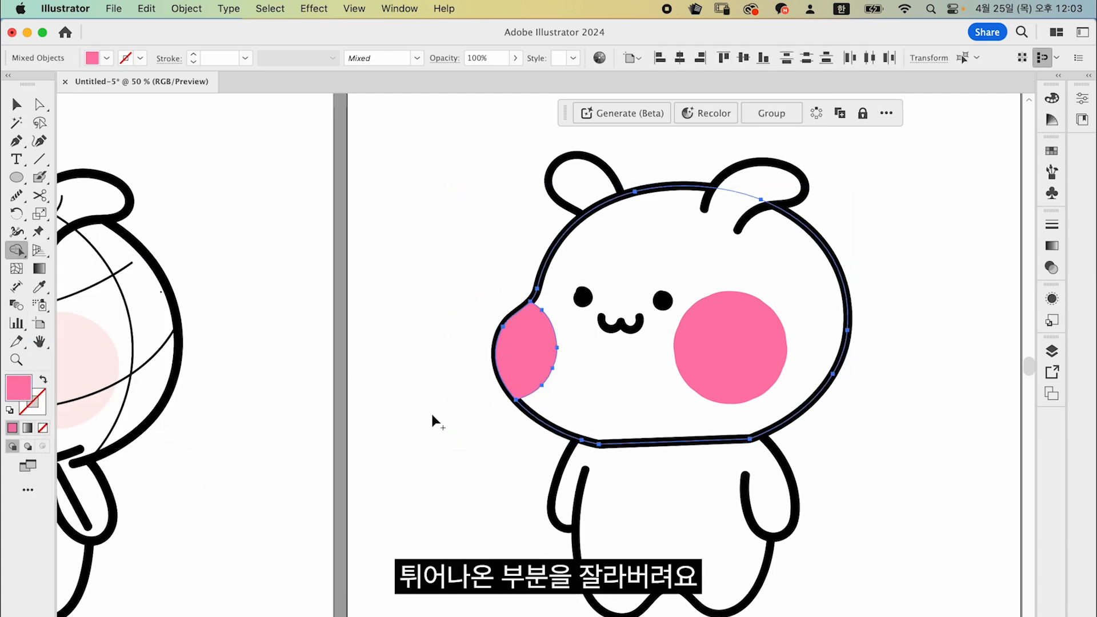
{"action": "key", "text": "super+shift+a"}
Cut the head outline at both ends of the straight chin line and remove that segment
{"action": "left_click", "coordinate": [650, 445], "text": "super"}
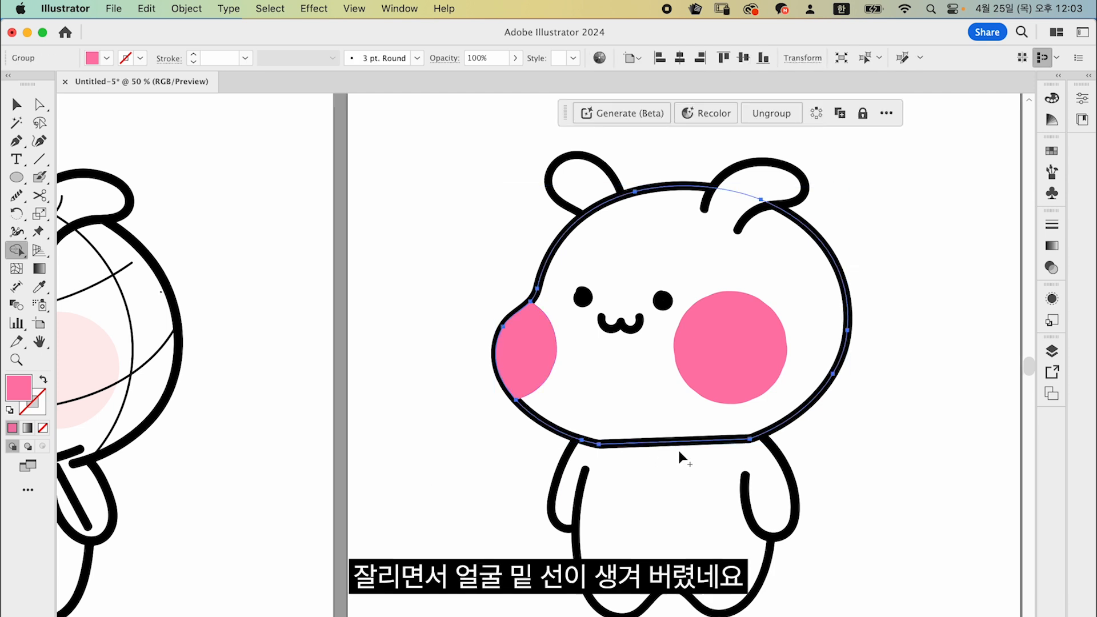
{"action": "key", "text": "c"}
{"action": "left_click", "coordinate": [598, 444]}
{"action": "left_click", "coordinate": [750, 439]}
{"action": "left_click_drag", "start_coordinate": [704, 441], "coordinate": [705, 463]}
{"action": "key", "text": "super+z"}
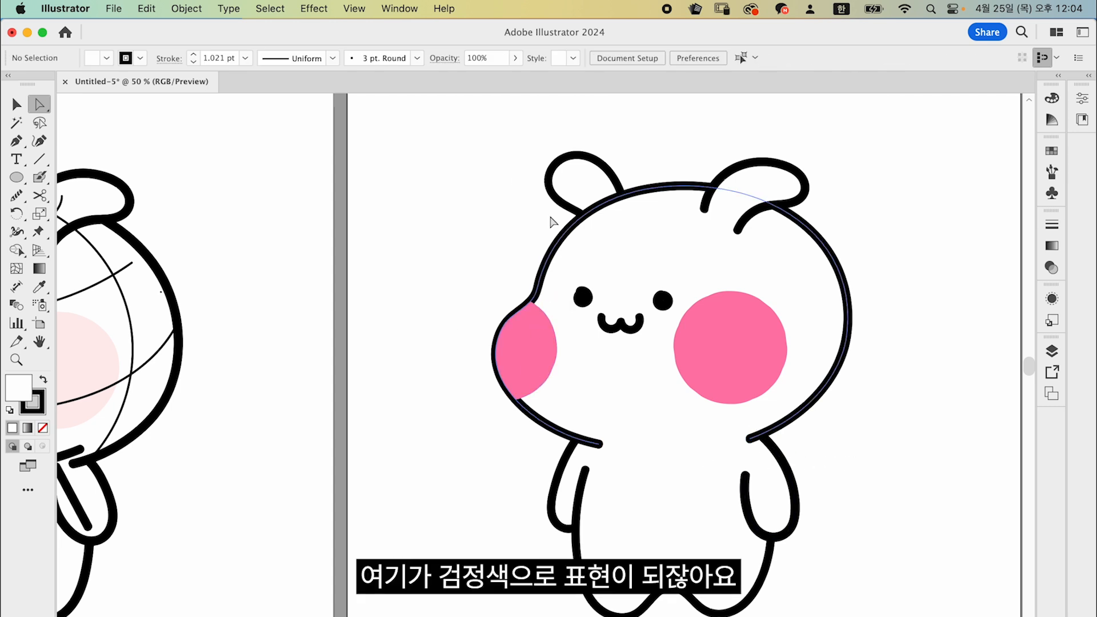
Select both cheek blushes together and set their blending mode to Multiply
{"action": "key", "text": "super+minus"}
{"action": "key", "text": "super+plus"}
{"action": "key", "text": "super+plus"}
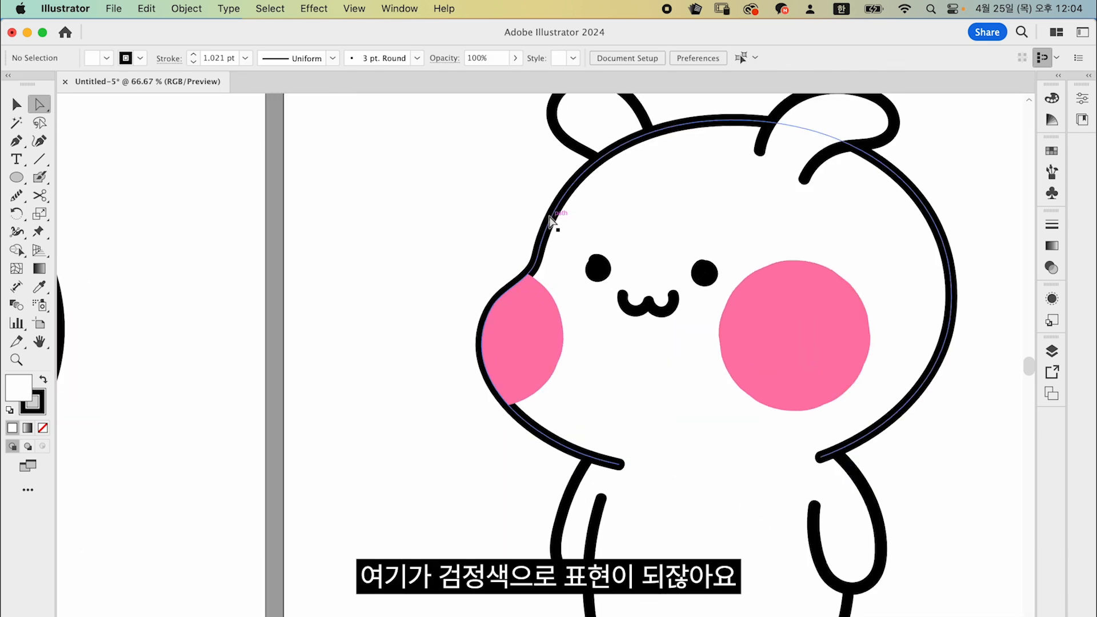
{"action": "scroll", "coordinate": [458, 396], "scroll_direction": "right", "scroll_amount": 2}
{"action": "left_click", "coordinate": [460, 397]}
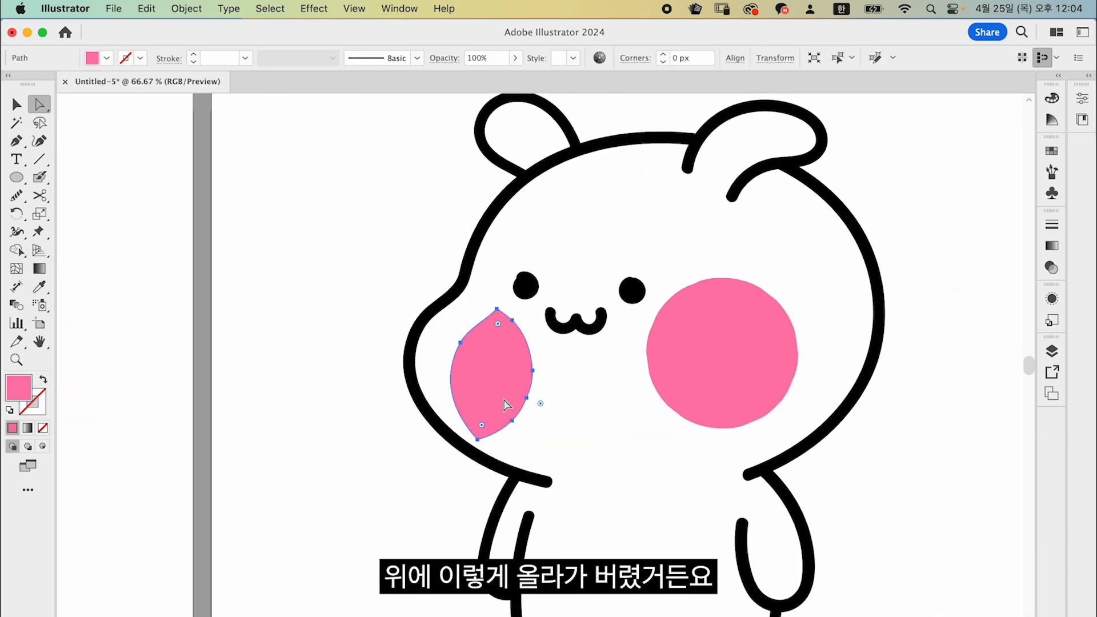
{"action": "left_click", "coordinate": [715, 377], "text": "shift"}
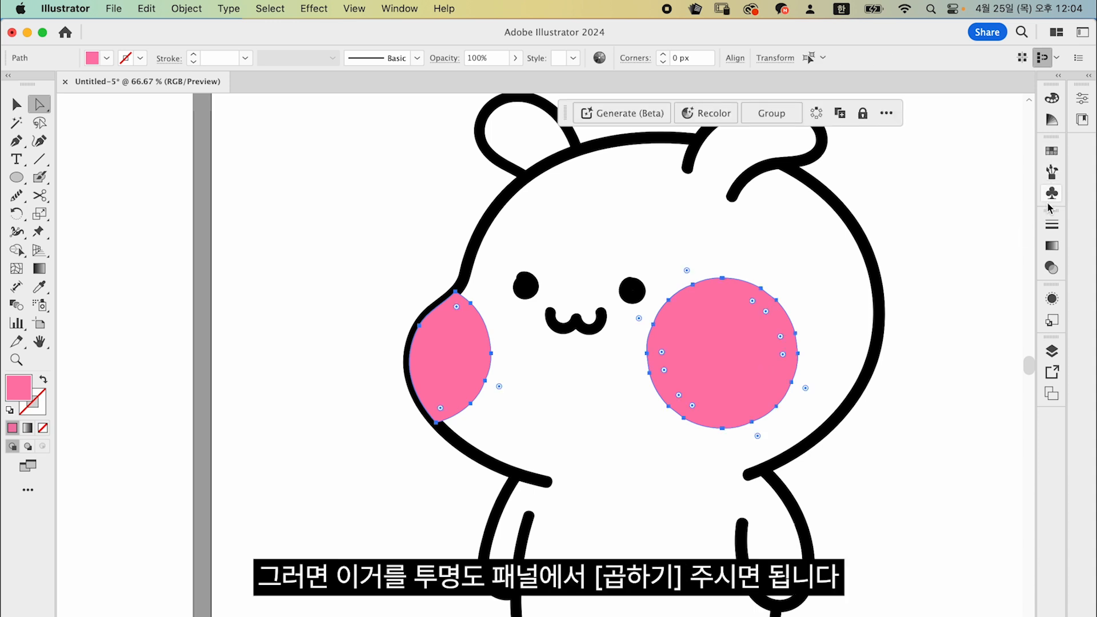
{"action": "left_click", "coordinate": [1052, 268]}
{"action": "left_click", "coordinate": [927, 242]}
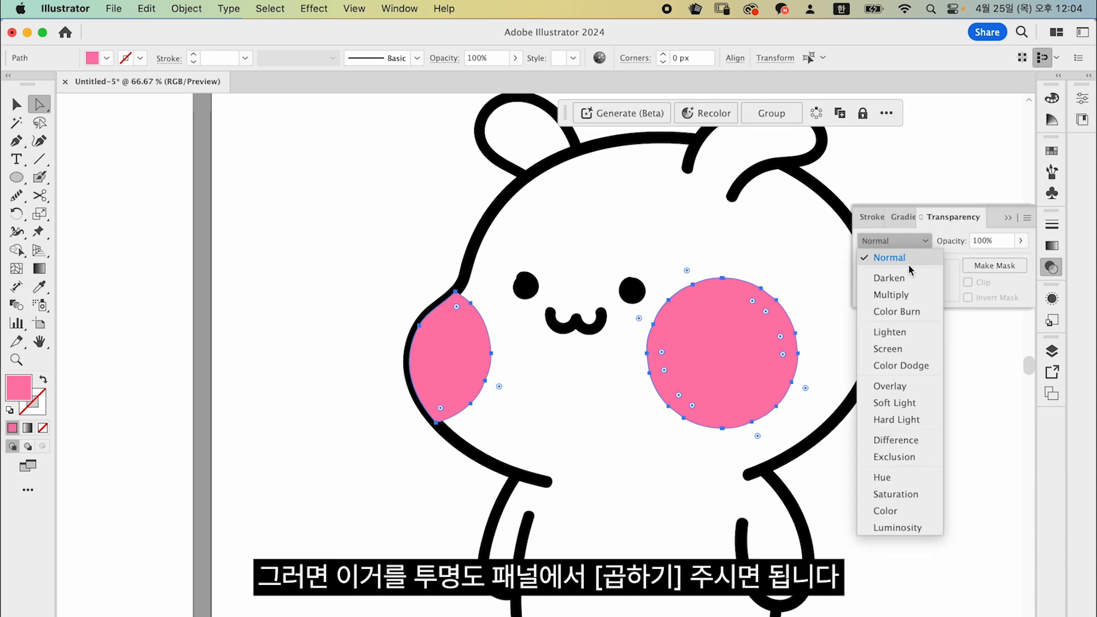
{"action": "left_click", "coordinate": [901, 287]}
Lower the opacity of both blushes to 21% and deselect them
{"action": "left_click", "coordinate": [1021, 240]}
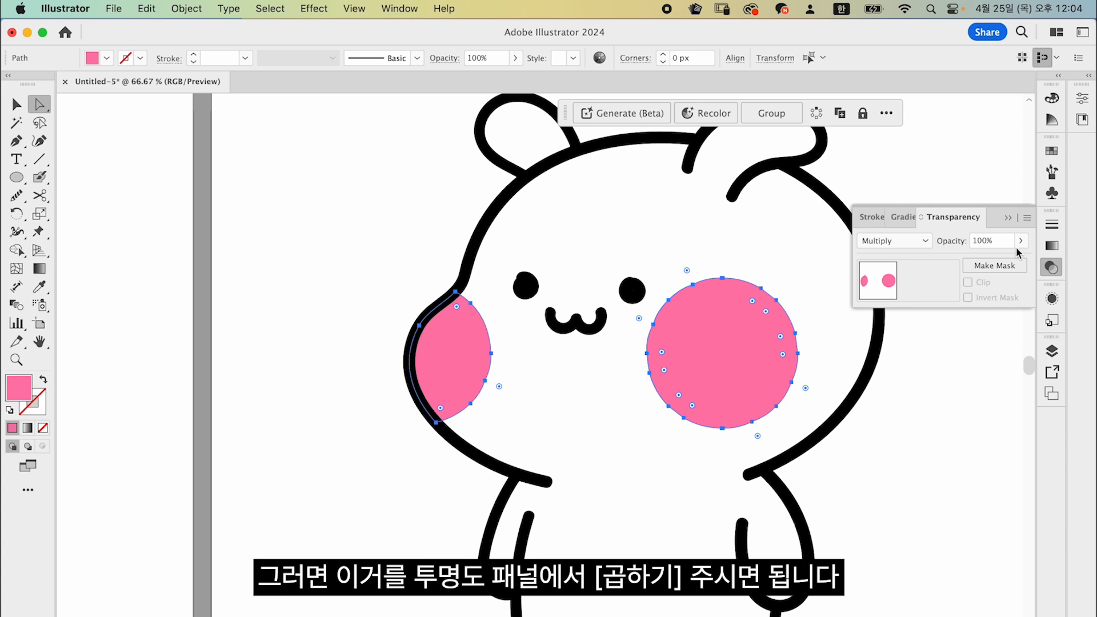
{"action": "left_click_drag", "start_coordinate": [1018, 262], "coordinate": [977, 260]}
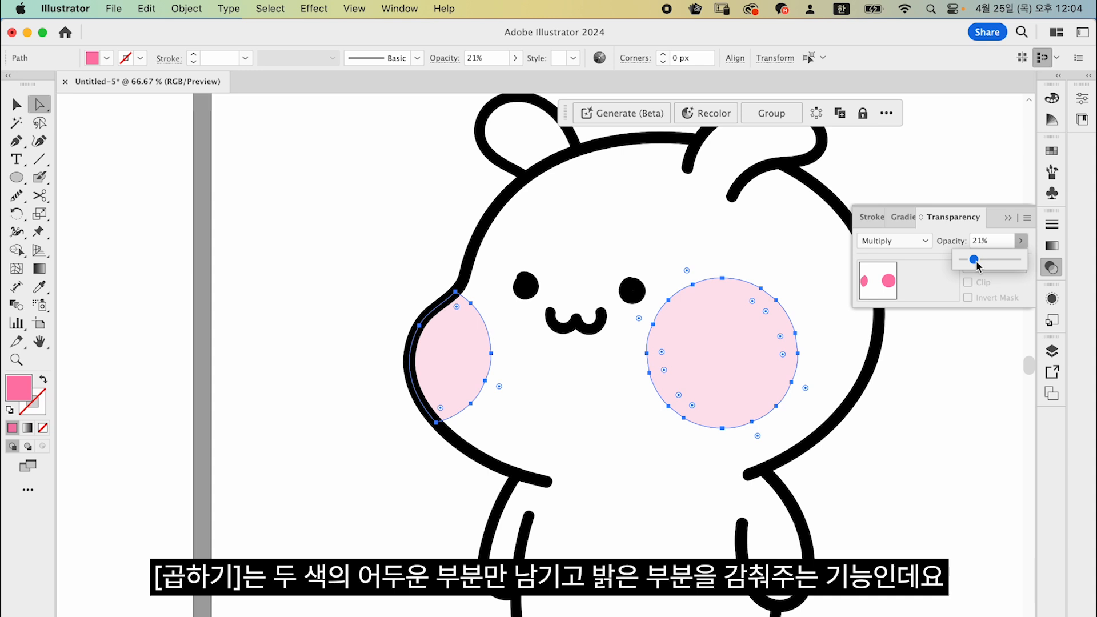
{"action": "left_click", "coordinate": [942, 480]}
Nudge the right blush slightly to the right, then deselect it and collapse the transparency settings
{"action": "left_click", "coordinate": [740, 370]}
{"action": "left_click_drag", "start_coordinate": [740, 369], "coordinate": [748, 372]}
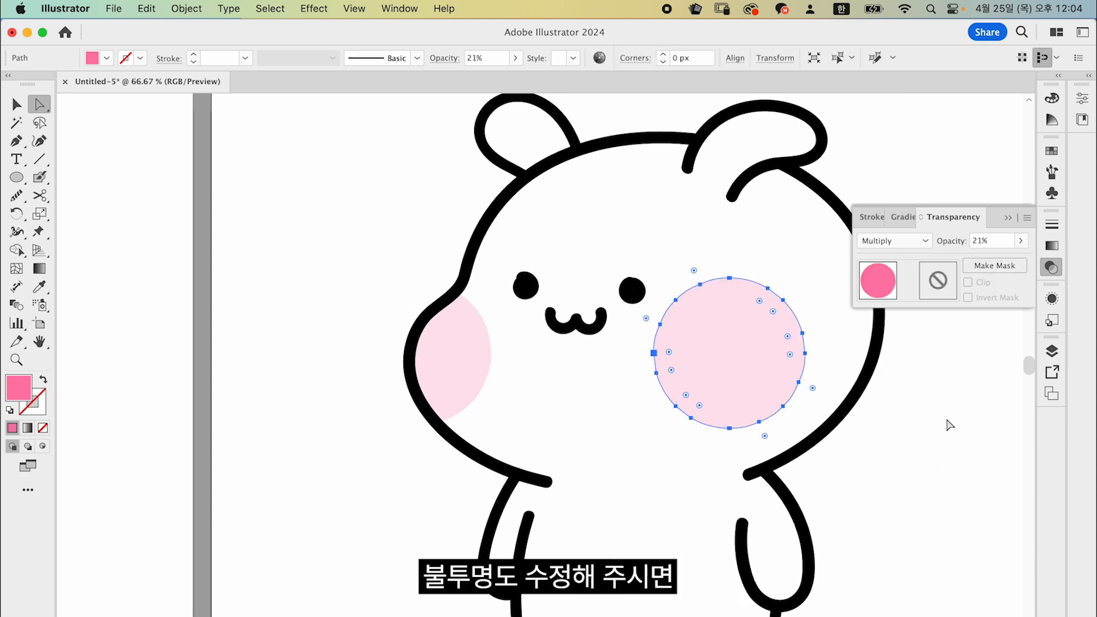
{"action": "left_click", "coordinate": [966, 403]}
{"action": "key", "text": "super+minus"}
{"action": "key", "text": "super+minus"}
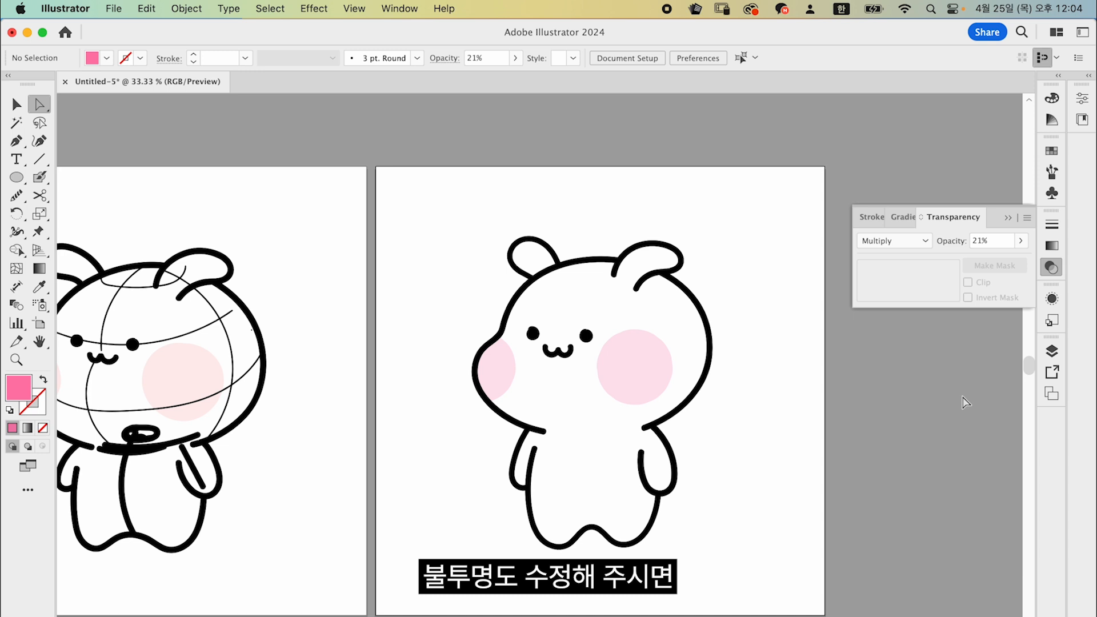
{"action": "left_click", "coordinate": [629, 408]}
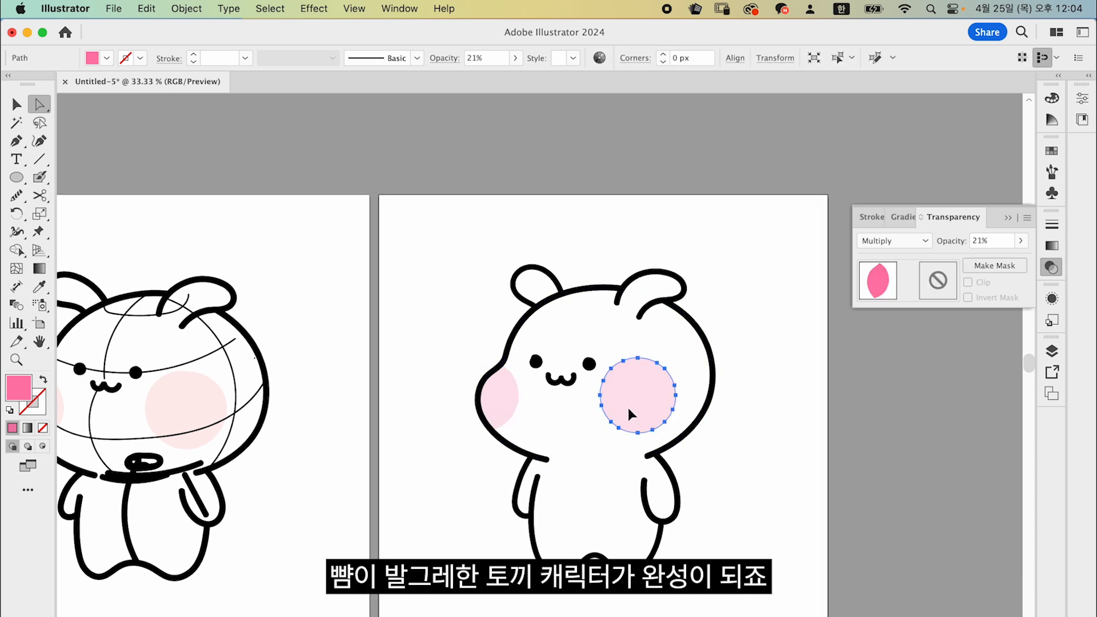
{"action": "left_click", "coordinate": [772, 501]}
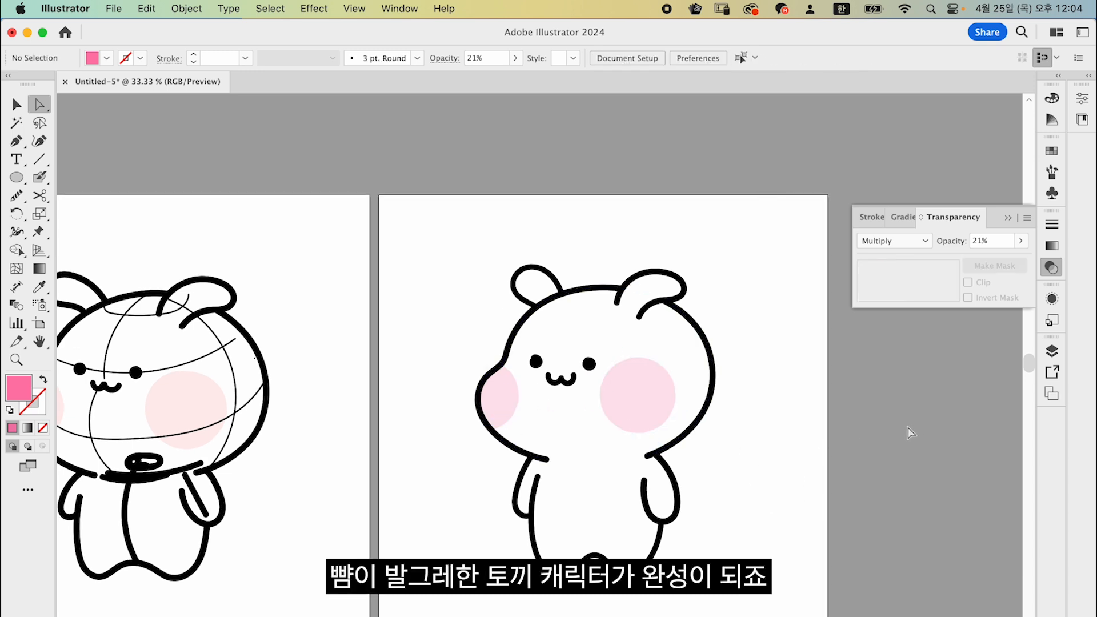
{"action": "left_click", "coordinate": [1013, 222]}
Select the body and both arms together and scale them down slightly beneath the head
{"action": "key", "text": "v"}
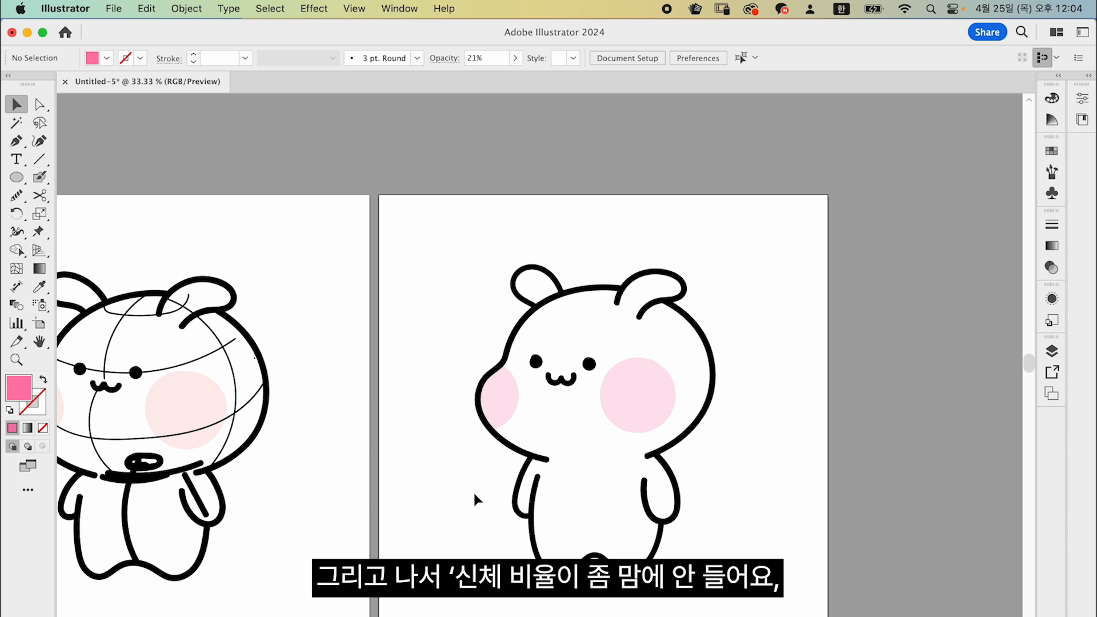
{"action": "left_click_drag", "start_coordinate": [717, 599], "coordinate": [669, 569]}
{"action": "left_click_drag", "start_coordinate": [628, 528], "coordinate": [637, 526]}
{"action": "key", "text": "b"}
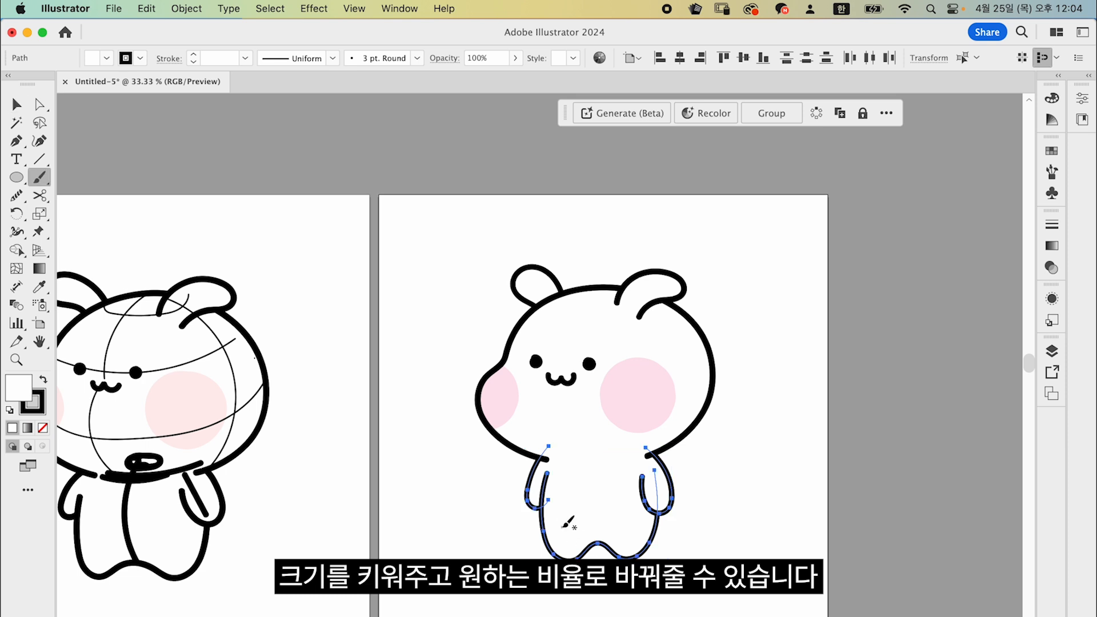
{"action": "left_click", "coordinate": [489, 487], "text": "super"}
{"action": "left_click_drag", "start_coordinate": [489, 492], "coordinate": [715, 553]}
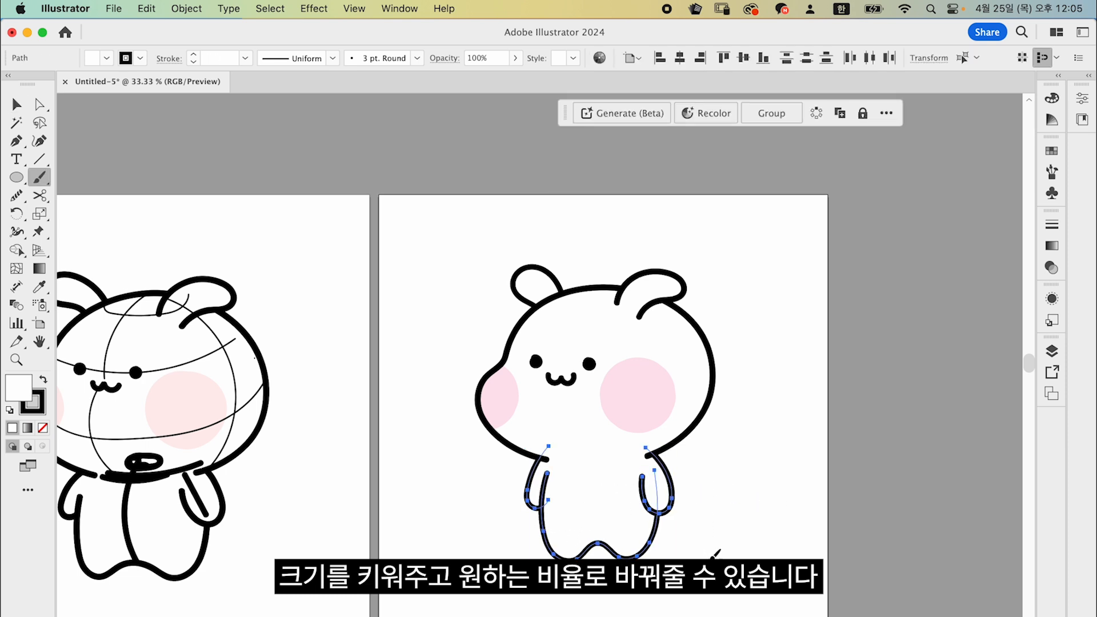
{"action": "left_click", "coordinate": [17, 104]}
{"action": "left_click_drag", "start_coordinate": [422, 217], "coordinate": [747, 615]}
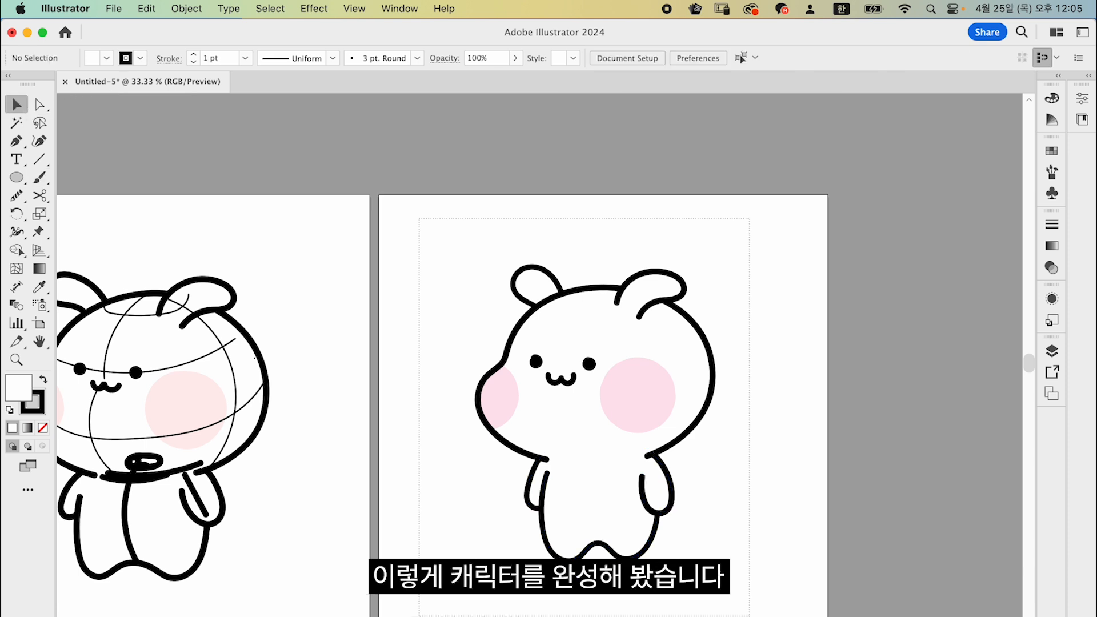
{"action": "left_click", "coordinate": [813, 608]}
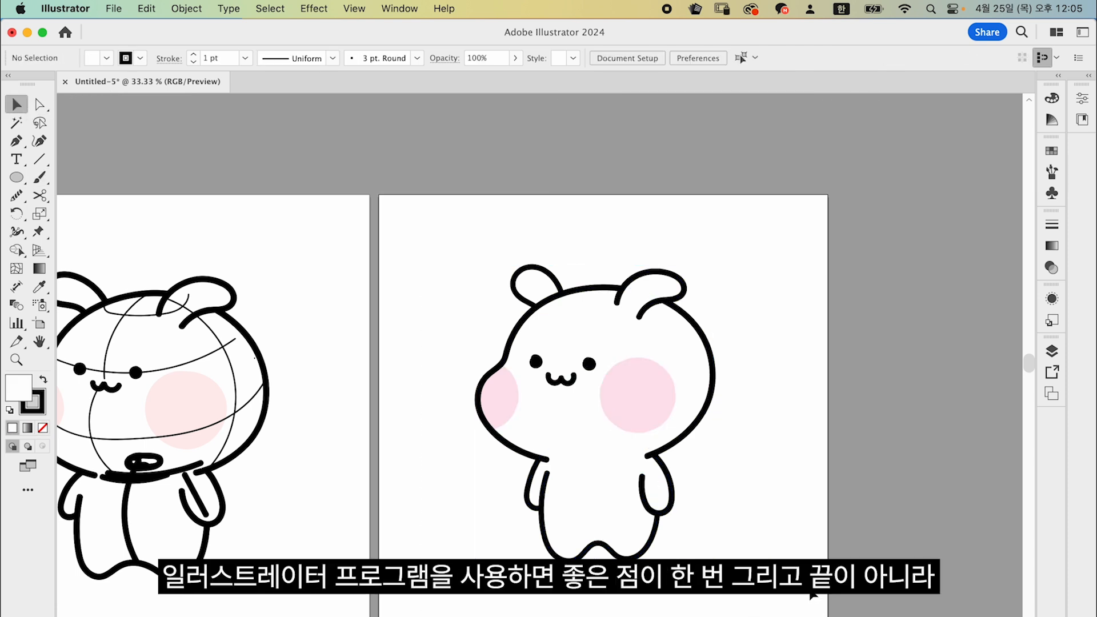
Try moving the ears and the head outline as separate objects, undoing the moves
{"action": "mouse_move", "coordinate": [544, 273]}
{"action": "left_mouse_down"}
{"action": "mouse_move", "coordinate": [509, 231]}
{"action": "mouse_move", "coordinate": [539, 267]}
{"action": "left_mouse_up"}
{"action": "left_click_drag", "start_coordinate": [655, 284], "coordinate": [676, 273]}
{"action": "key", "text": "super+z"}
{"action": "left_click_drag", "start_coordinate": [696, 362], "coordinate": [757, 334]}
{"action": "key", "text": "super+z"}
{"action": "left_click", "coordinate": [648, 508]}
{"action": "left_click", "coordinate": [715, 533]}
{"action": "left_click", "coordinate": [657, 506]}
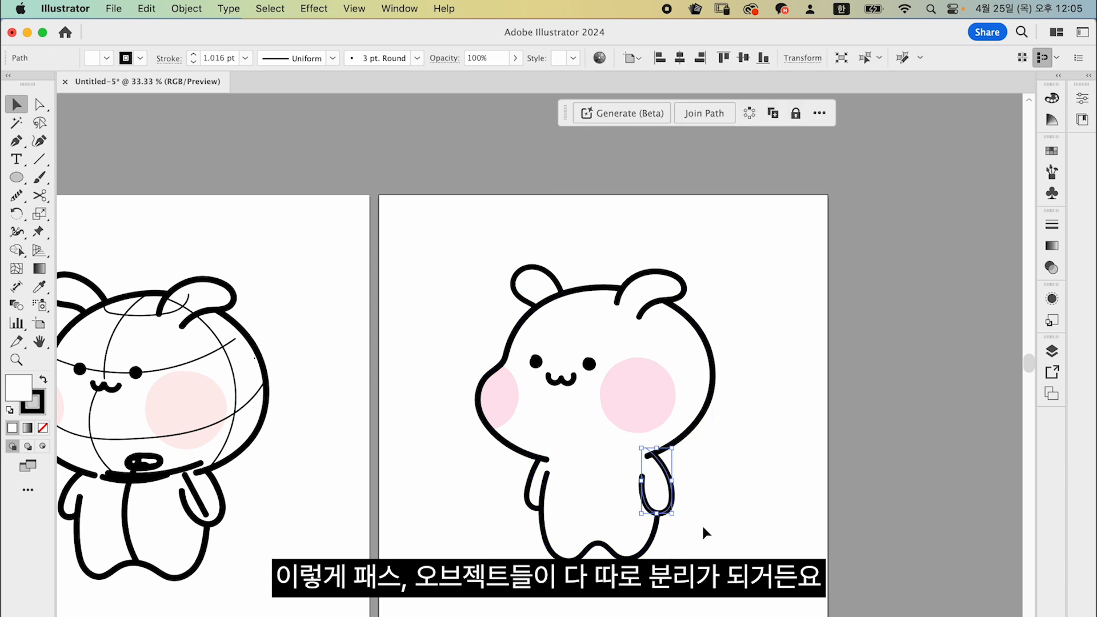
{"action": "left_click", "coordinate": [705, 523]}
{"action": "mouse_move", "coordinate": [663, 495]}
{"action": "left_mouse_down"}
{"action": "mouse_move", "coordinate": [703, 487]}
{"action": "mouse_move", "coordinate": [665, 495]}
{"action": "left_mouse_up"}
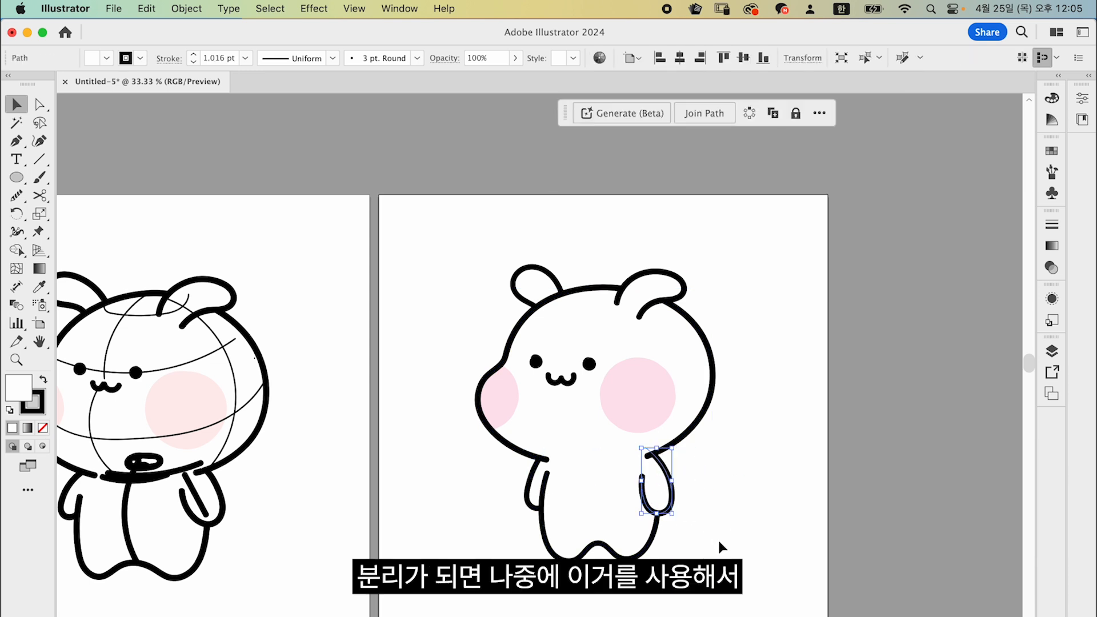
{"action": "left_click", "coordinate": [719, 542]}
Try rotating the right arm outward around its shoulder, undo the rotation and deselect the arm
{"action": "left_click", "coordinate": [659, 496]}
{"action": "key", "text": "r"}
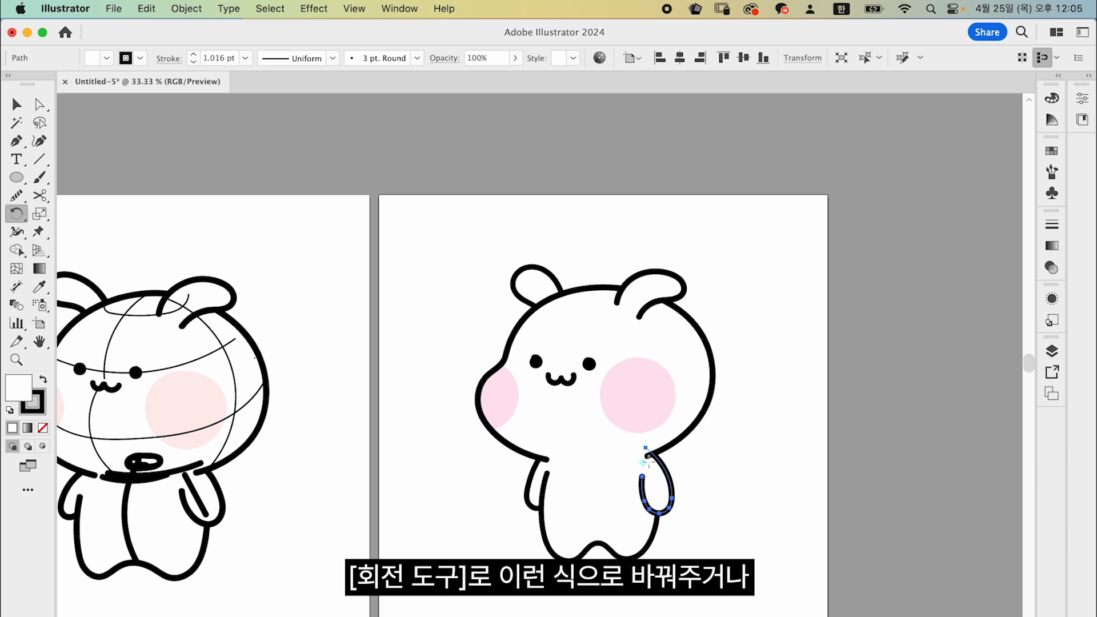
{"action": "left_click_drag", "start_coordinate": [666, 501], "coordinate": [706, 506]}
{"action": "key", "text": "super+z"}
{"action": "left_click", "coordinate": [750, 458], "text": "super"}
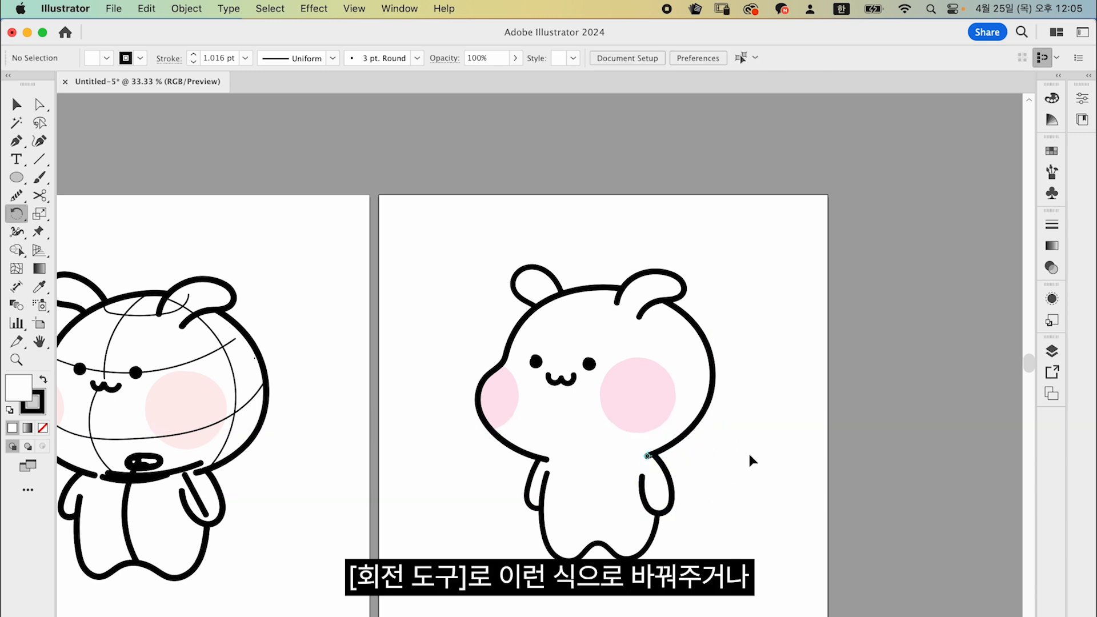
Try rotating the left ear and the right ear with the Rotate tool, undoing the rotation
{"action": "left_click", "coordinate": [526, 296], "text": "super"}
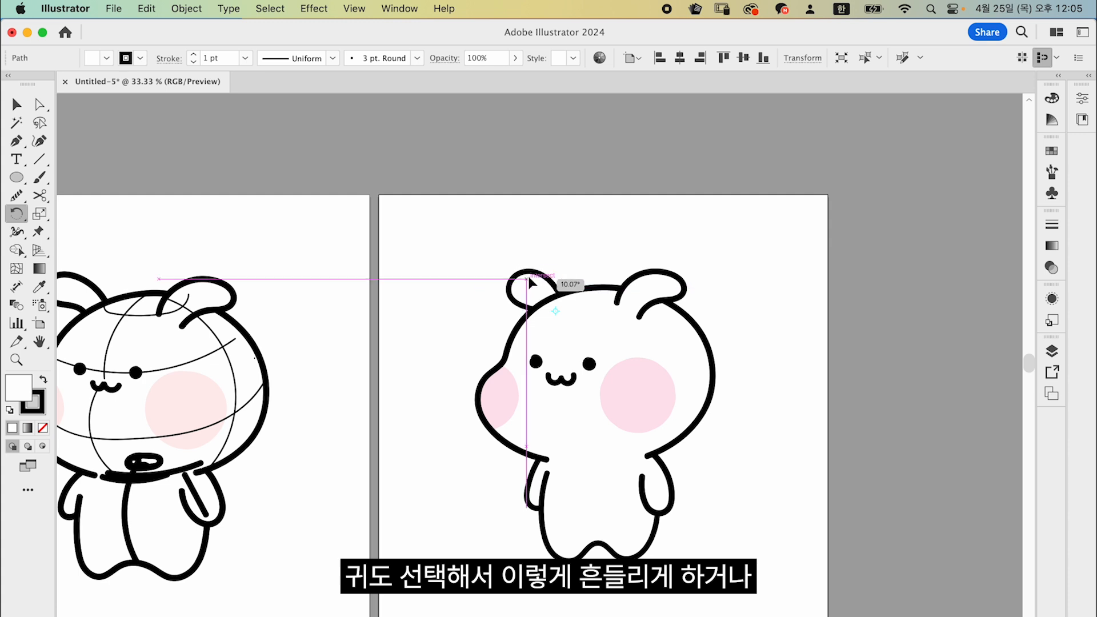
{"action": "left_click", "coordinate": [657, 294], "text": "super"}
{"action": "left_click_drag", "start_coordinate": [678, 279], "coordinate": [702, 290]}
{"action": "key", "text": "super+z"}
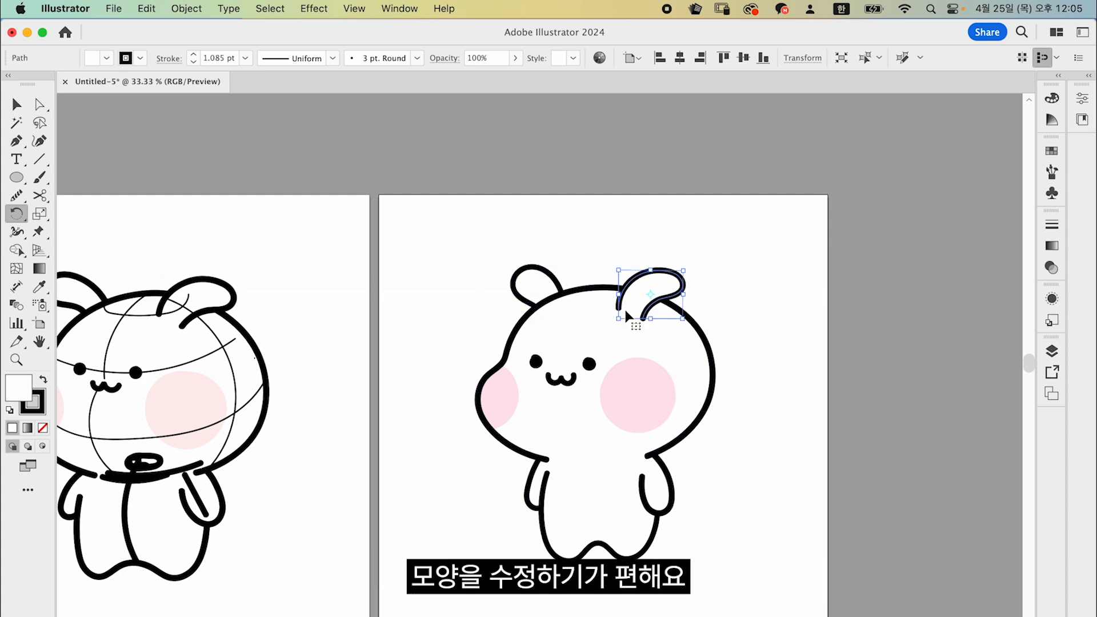
{"action": "left_click", "coordinate": [629, 314]}
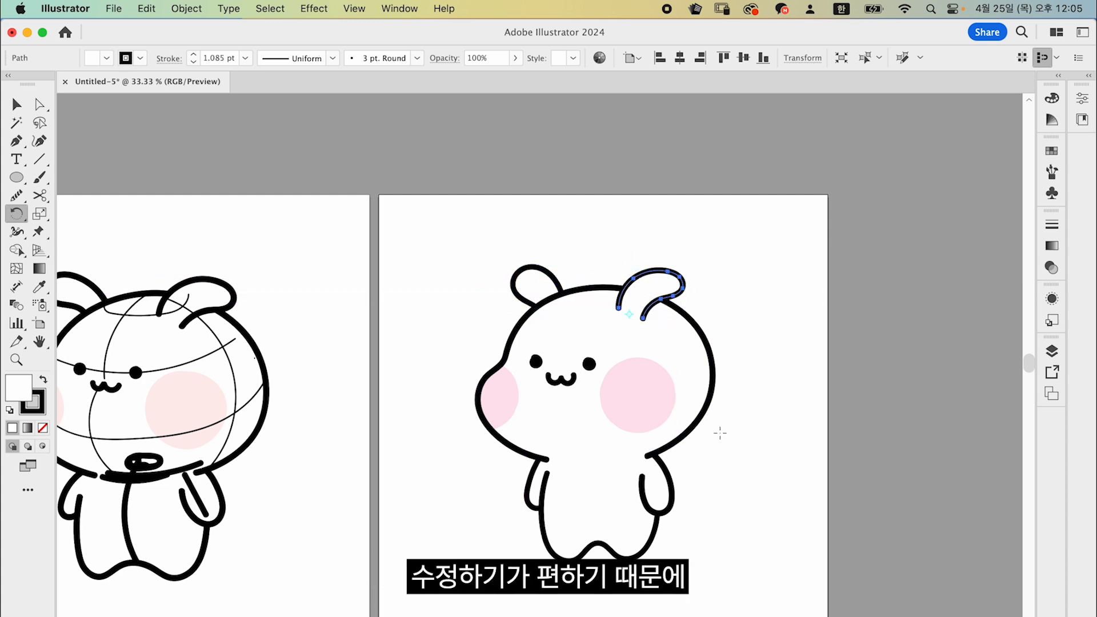
{"action": "key", "text": "v"}
{"action": "left_click", "coordinate": [760, 527]}
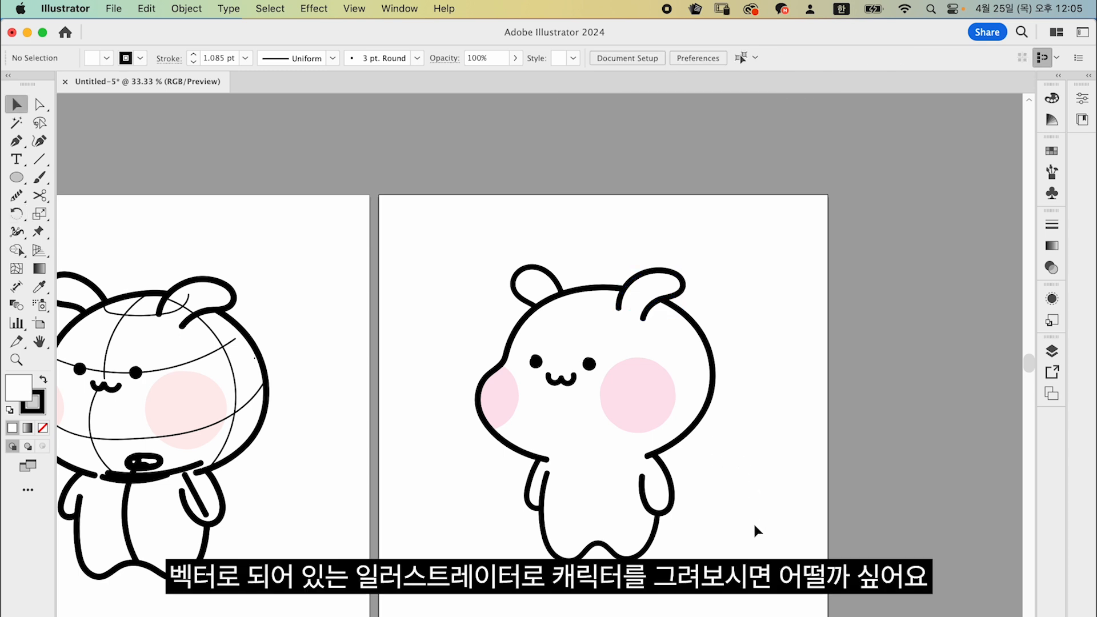
{"action": "left_click", "coordinate": [663, 490]}
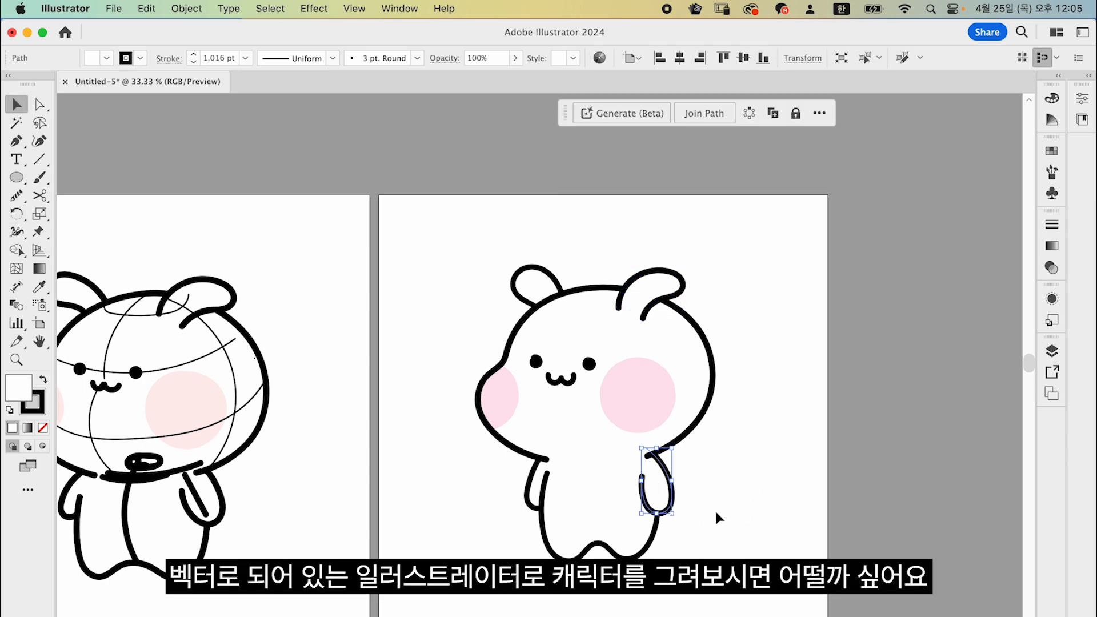
{"action": "left_click", "coordinate": [761, 534]}
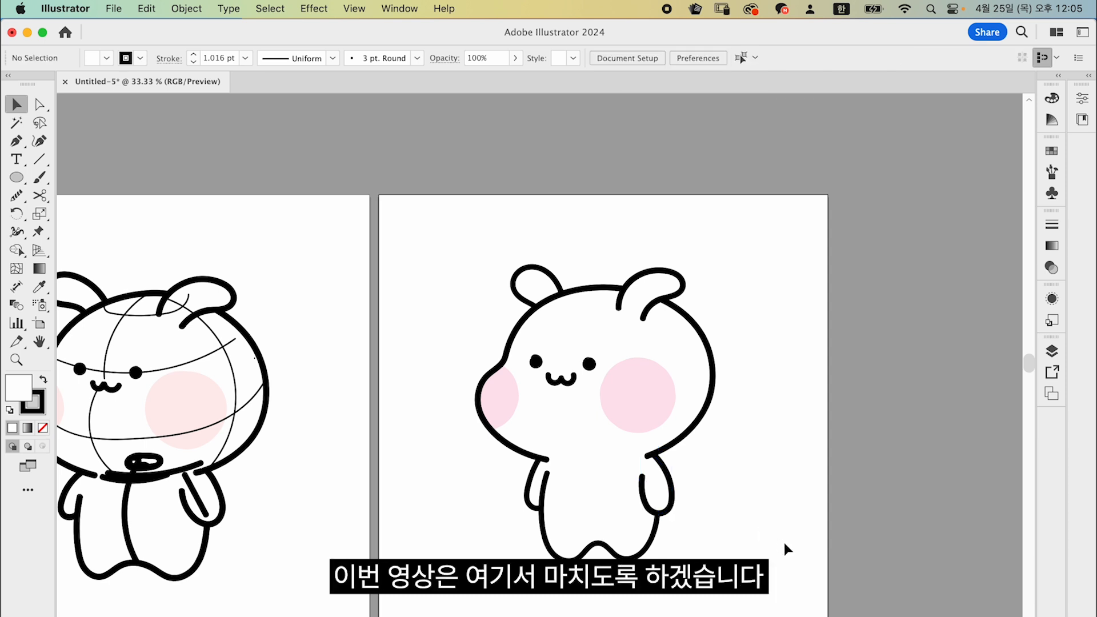